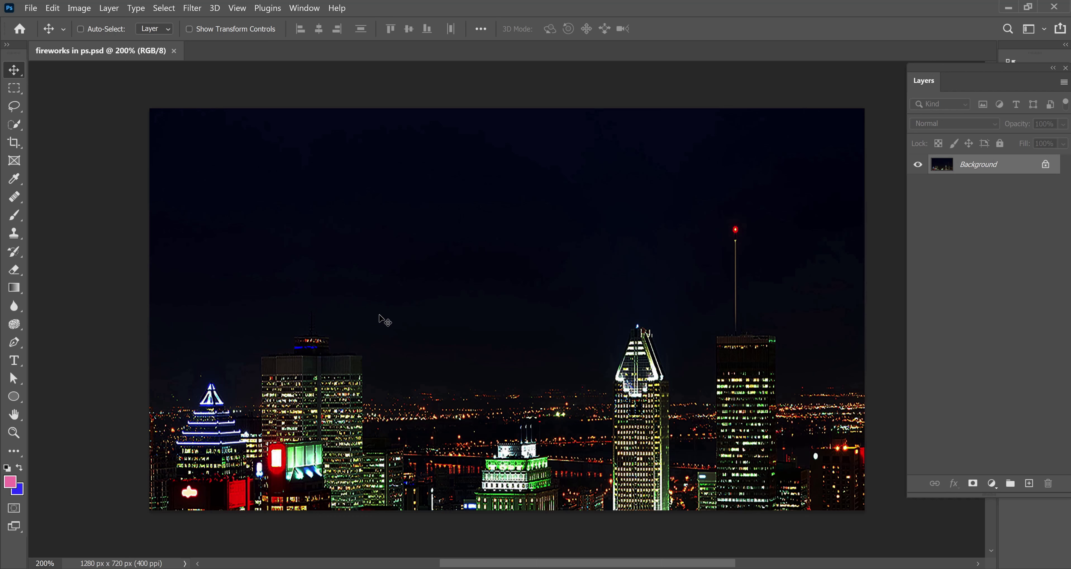
- Create a black 1000 × 1000 px document and convert its background to smart object Layer 0
{"action": "key", "text": "ctrl+n"}
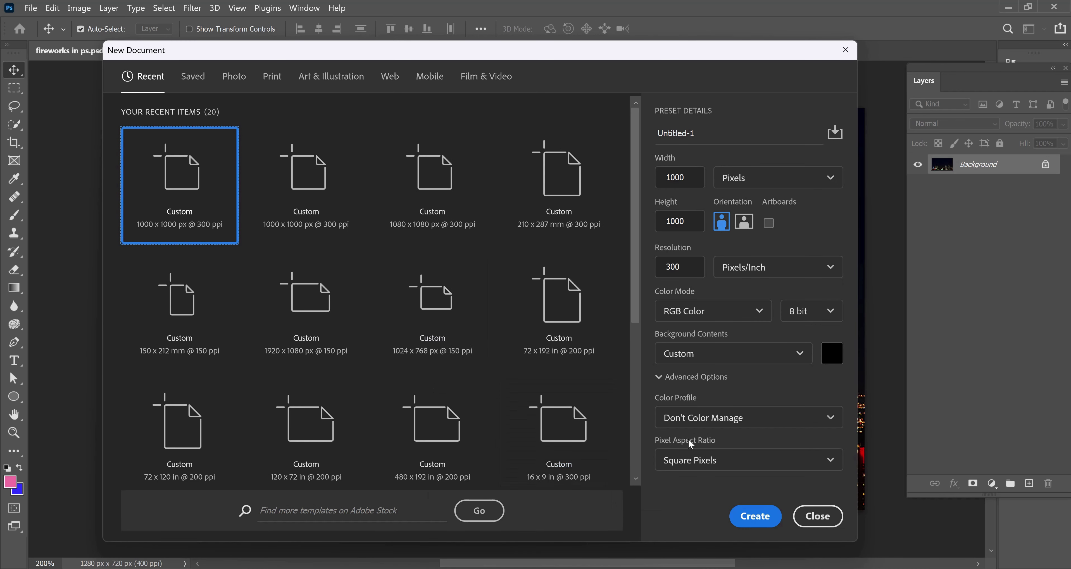
{"action": "left_click", "coordinate": [757, 517]}
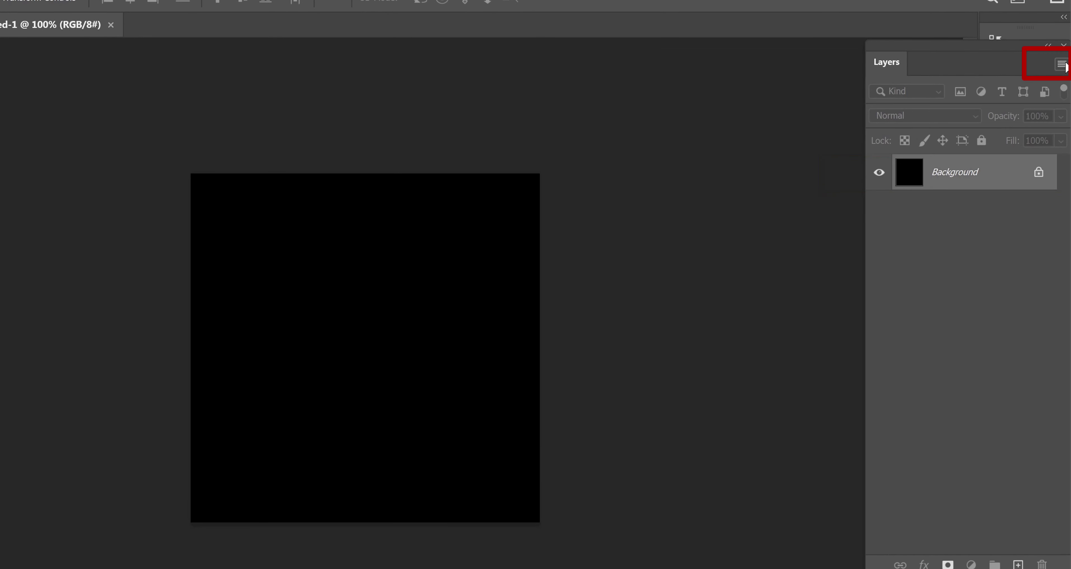
{"action": "left_click", "coordinate": [1062, 65]}
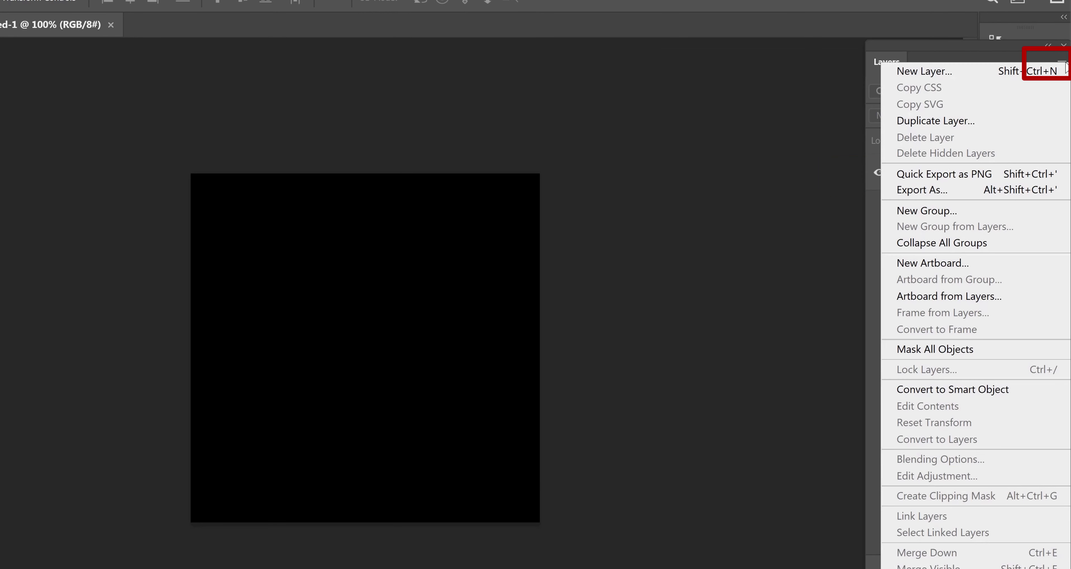
{"action": "left_click", "coordinate": [978, 389]}
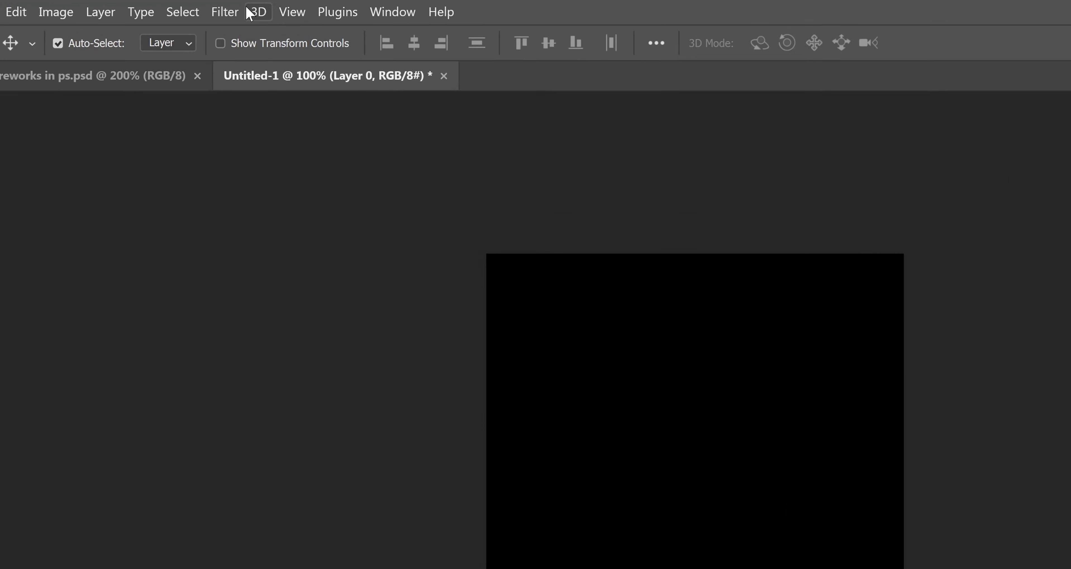
- Add 20% Gaussian monochromatic noise to the black square
{"action": "left_click", "coordinate": [192, 8]}
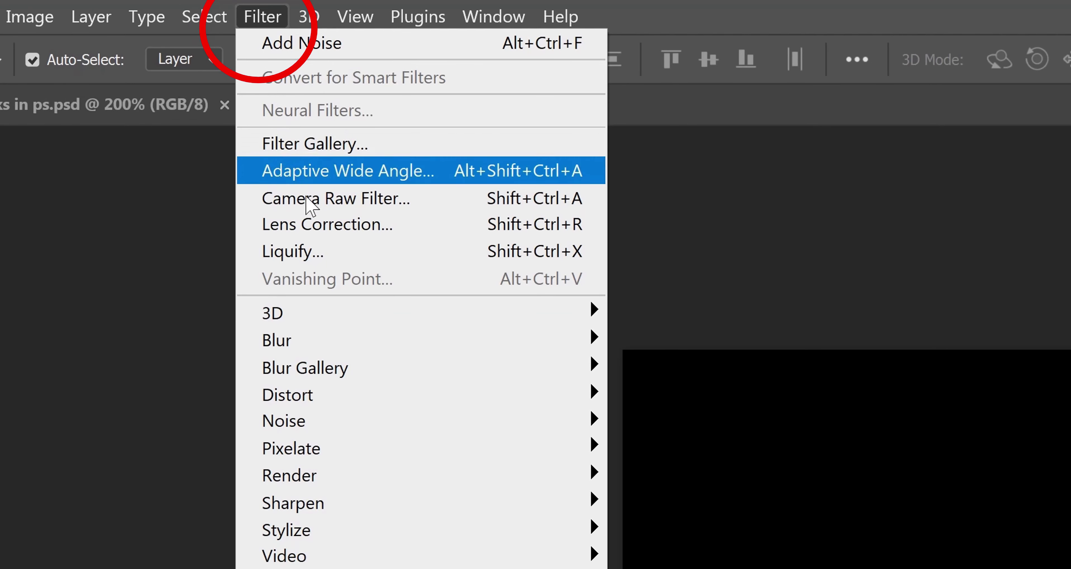
{"action": "mouse_move", "coordinate": [284, 421]}
{"action": "left_click", "coordinate": [643, 424]}
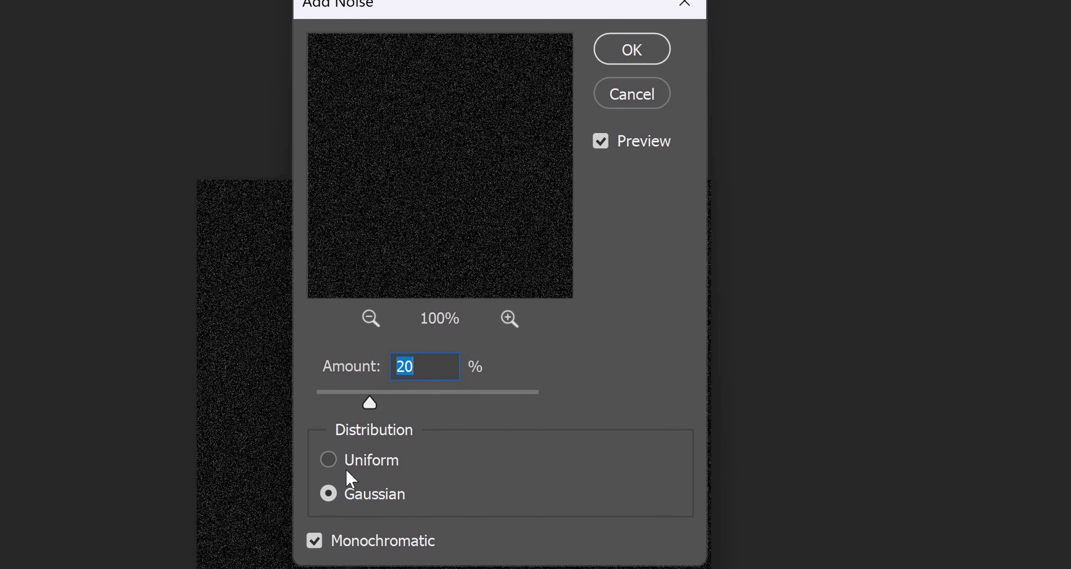
{"action": "left_click", "coordinate": [633, 54]}
- Apply a Threshold at level 130 so only sparse white specks remain
{"action": "left_click", "coordinate": [125, 14]}
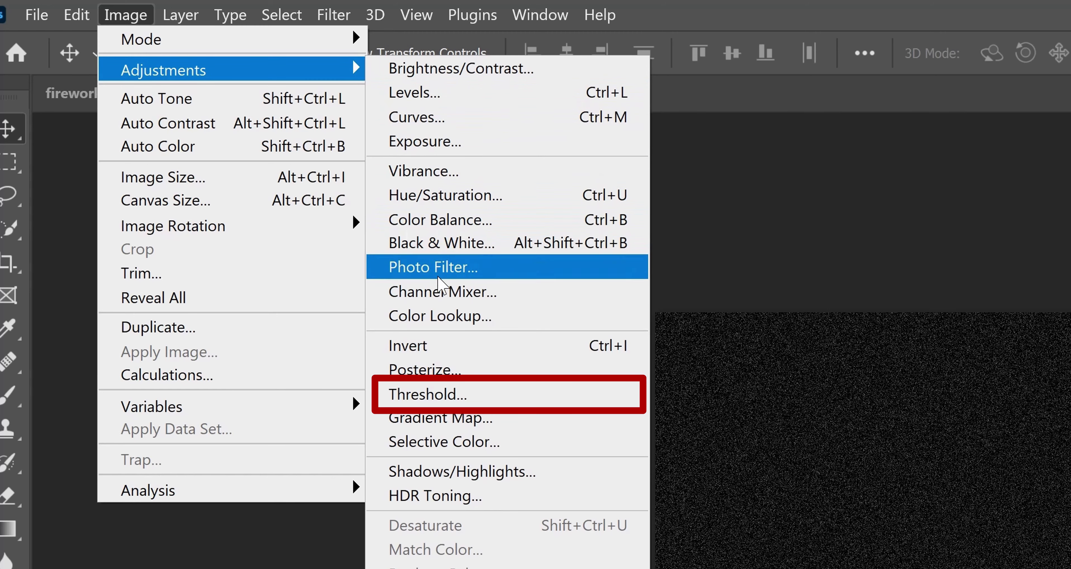
{"action": "left_click", "coordinate": [455, 395]}
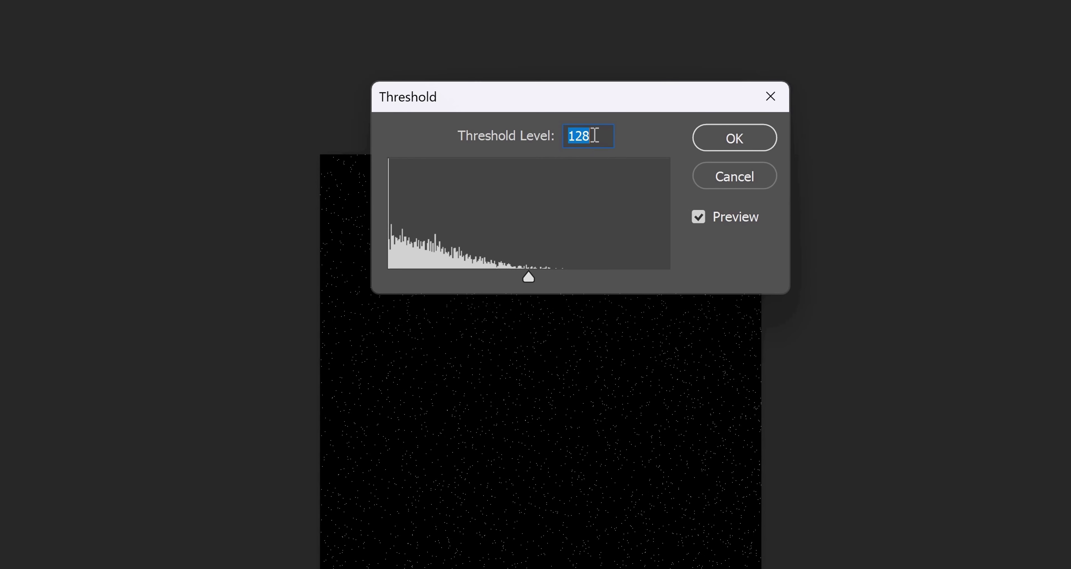
{"action": "type", "text": "1"}
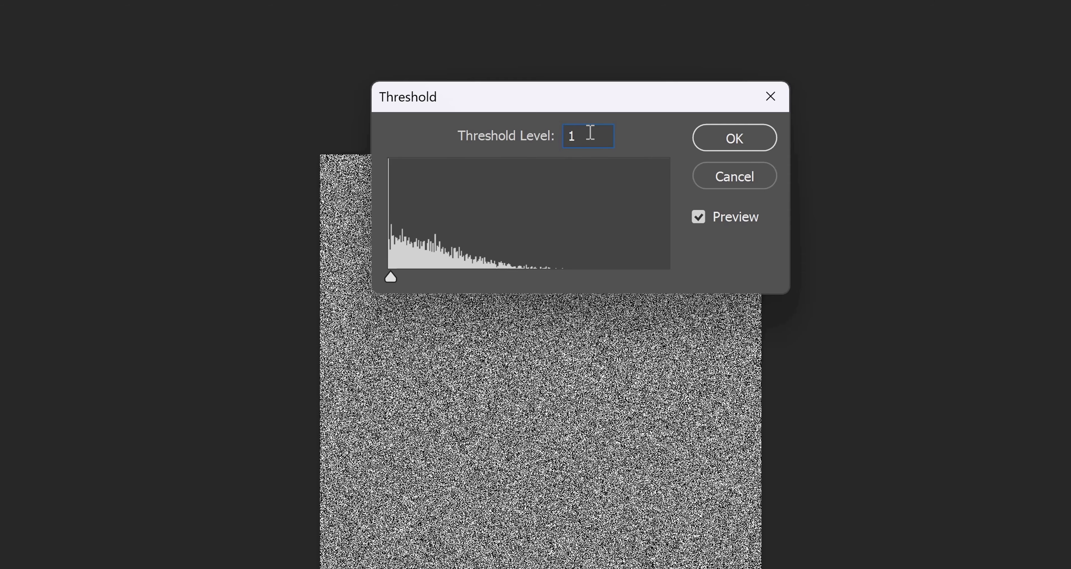
{"action": "type", "text": "3"}
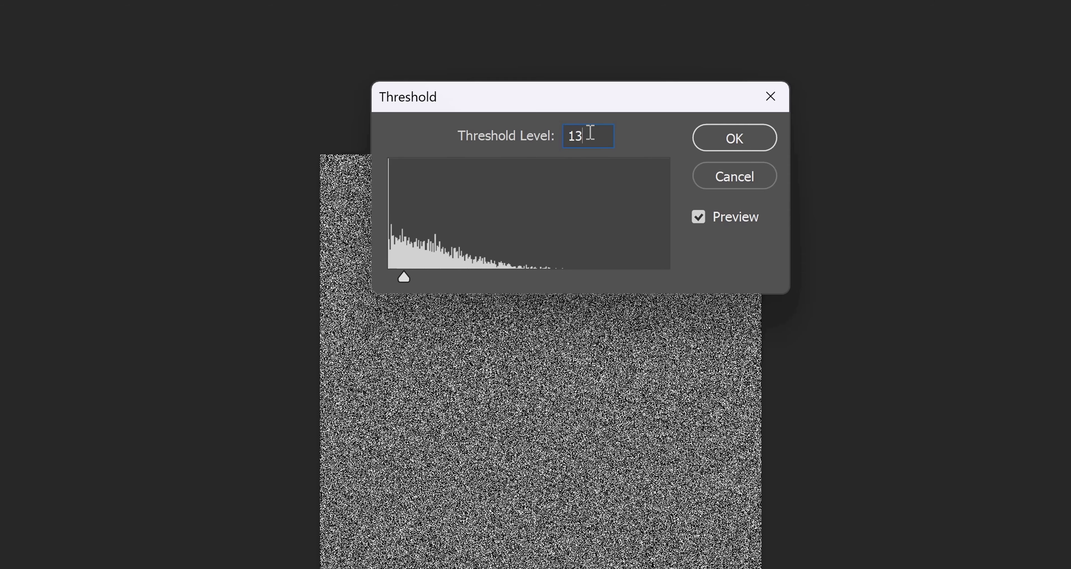
{"action": "type", "text": "0"}
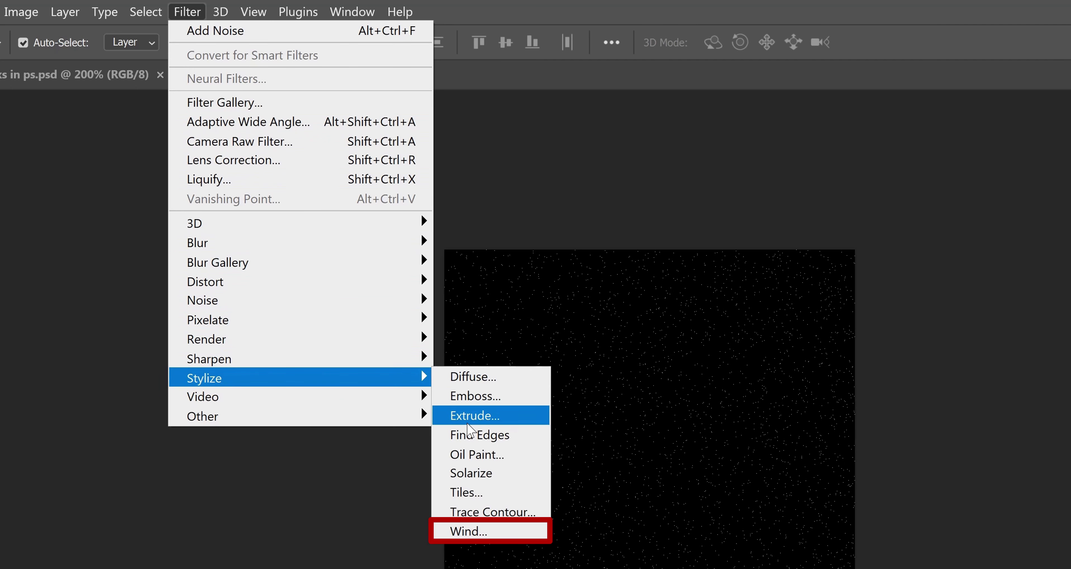
- Apply the Wind filter from the right three times to streak the specks horizontally
{"action": "left_click", "coordinate": [478, 532]}
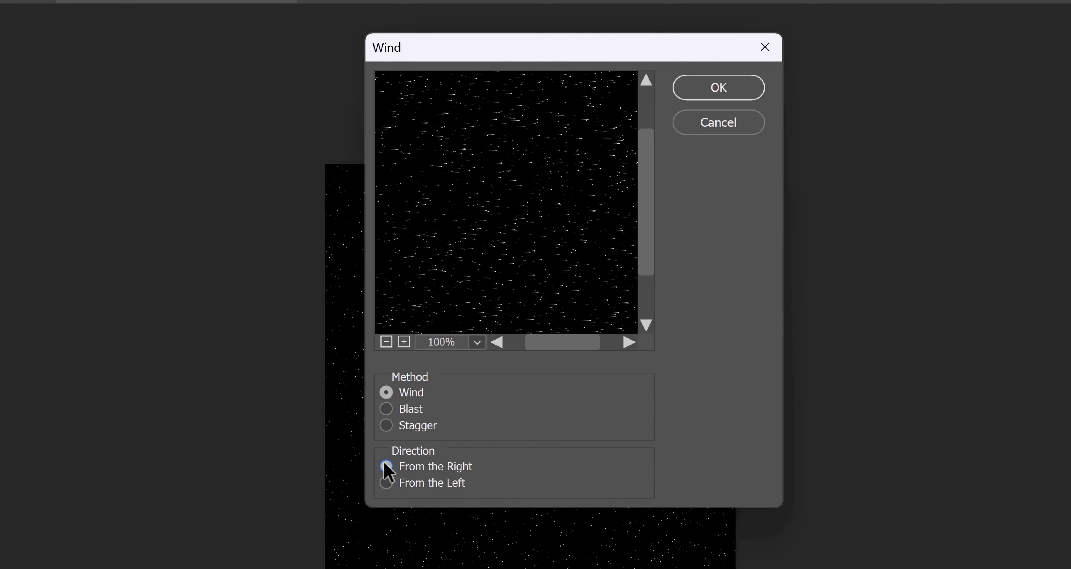
{"action": "left_click", "coordinate": [695, 94]}
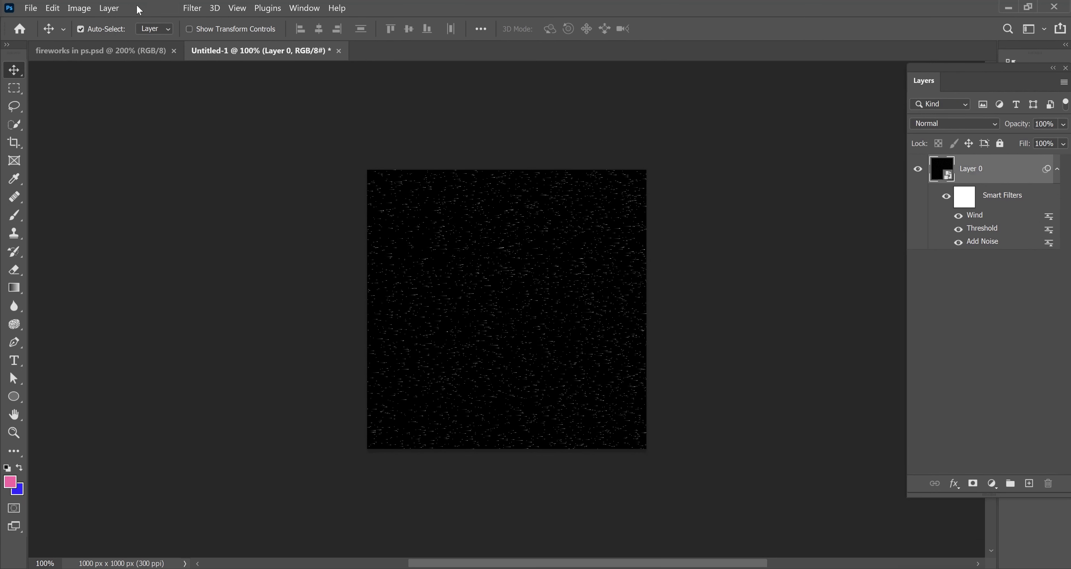
{"action": "left_click", "coordinate": [192, 8]}
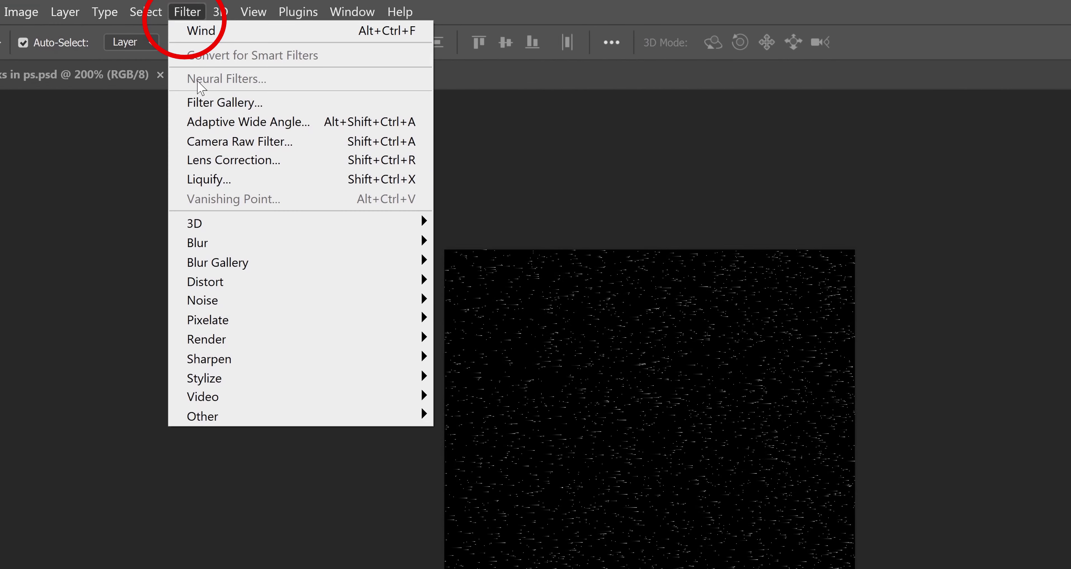
{"action": "mouse_move", "coordinate": [251, 379]}
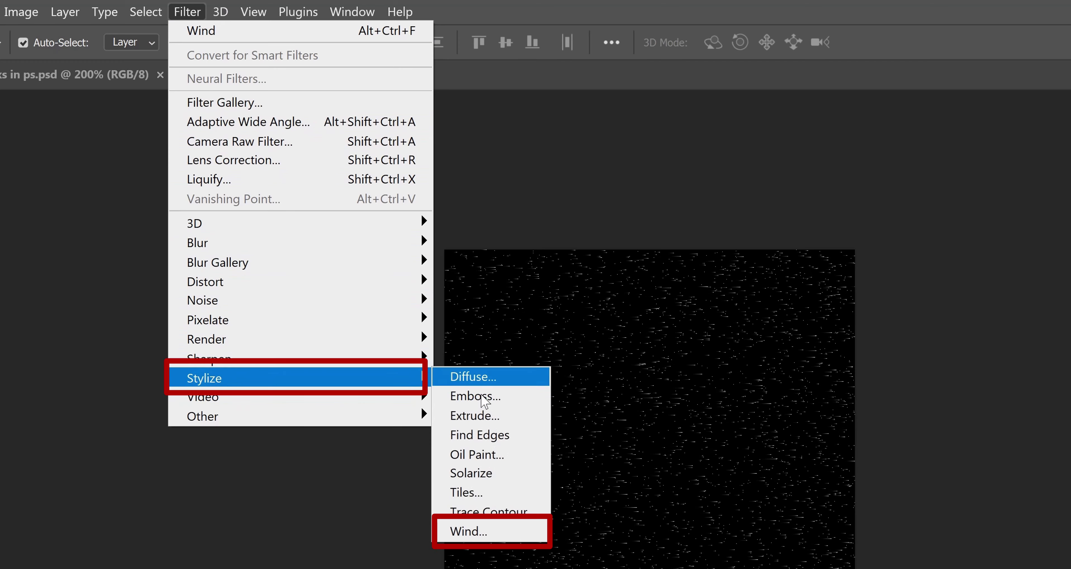
{"action": "left_click", "coordinate": [474, 532]}
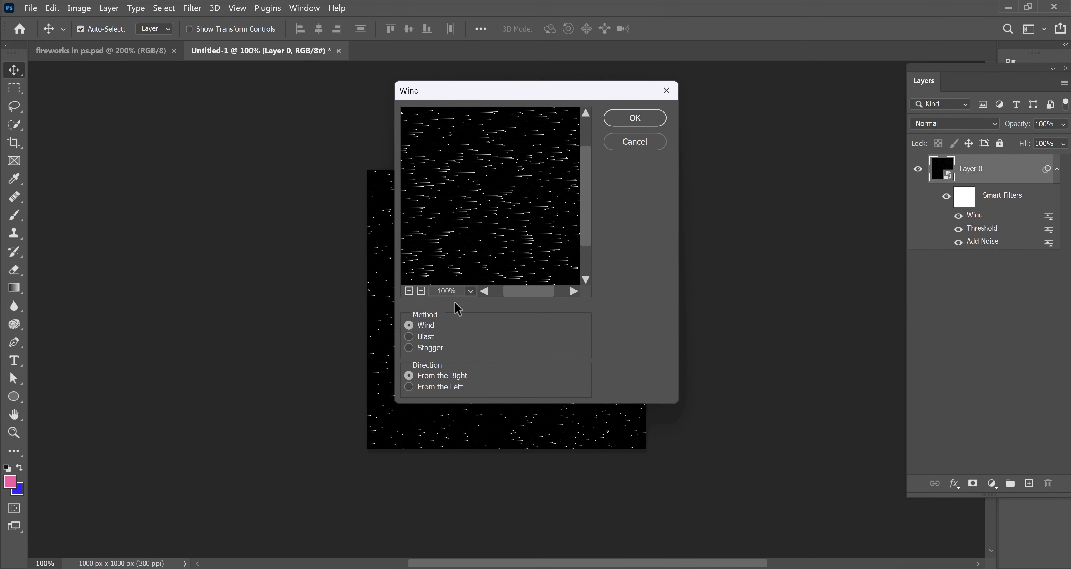
{"action": "left_click", "coordinate": [632, 118]}
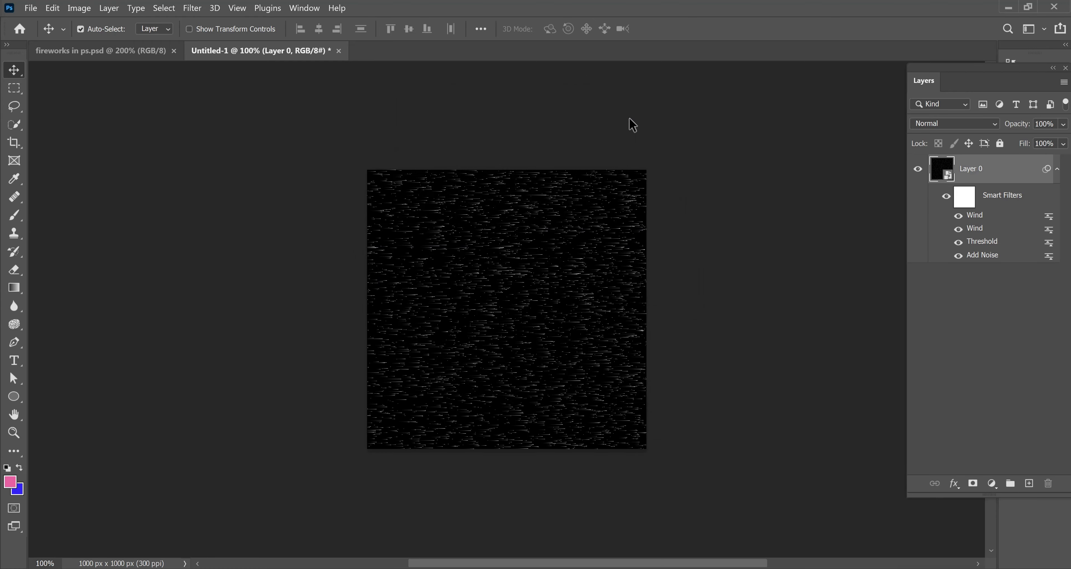
{"action": "left_click", "coordinate": [192, 8]}
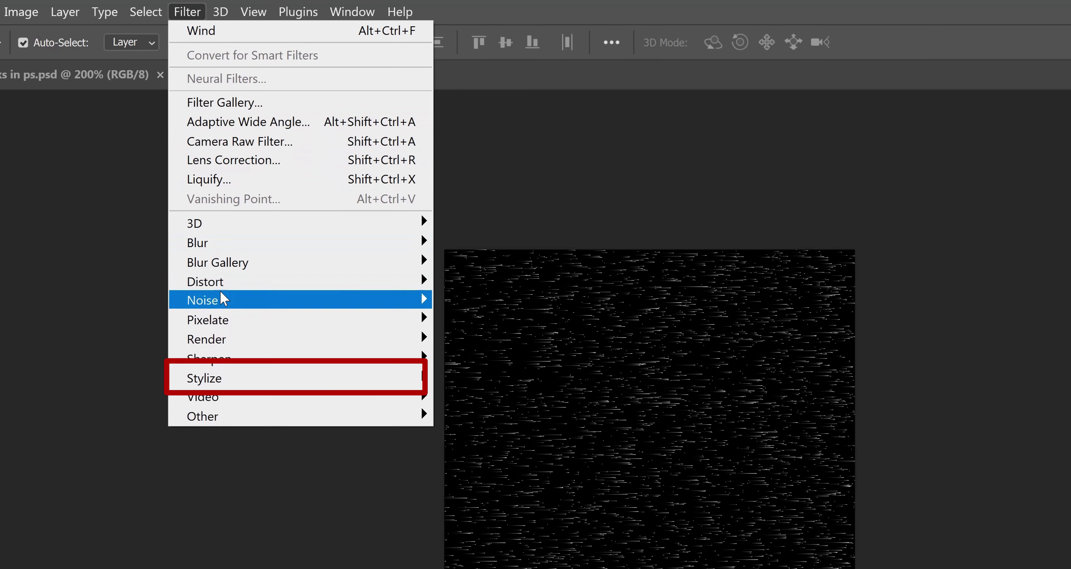
{"action": "mouse_move", "coordinate": [204, 378]}
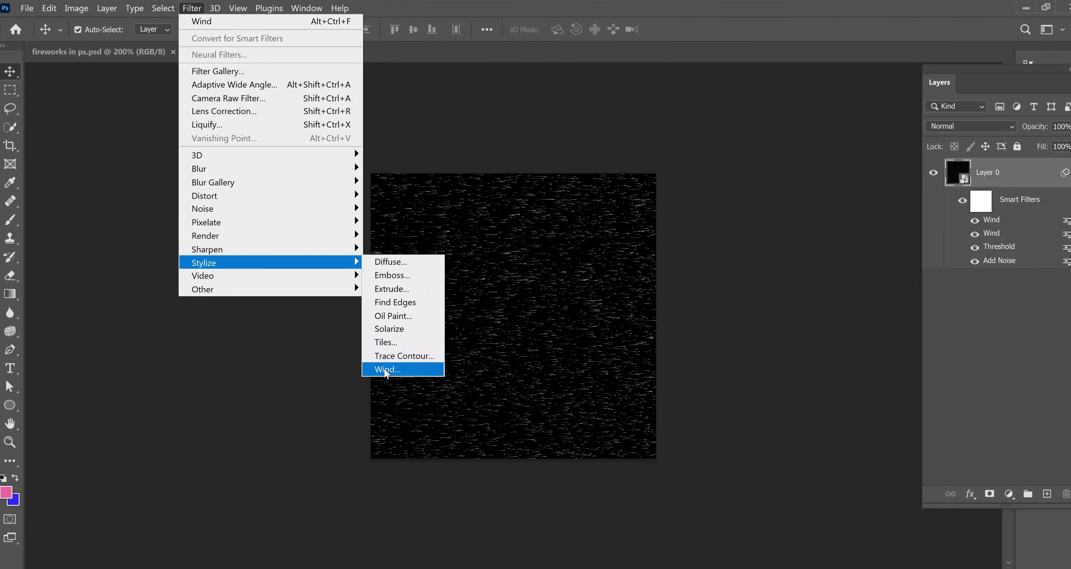
{"action": "left_click", "coordinate": [384, 361]}
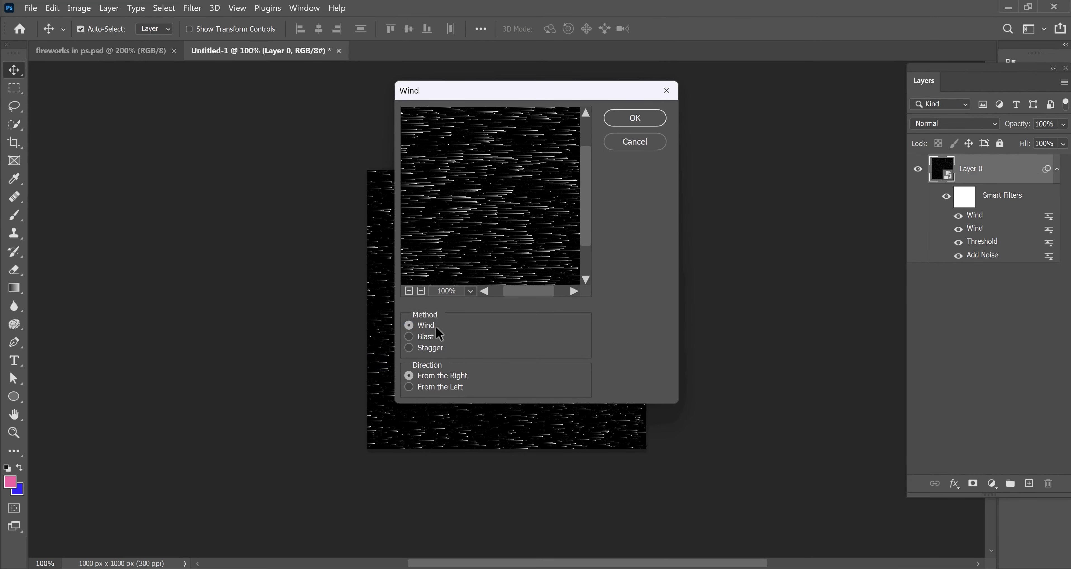
{"action": "left_click", "coordinate": [623, 118]}
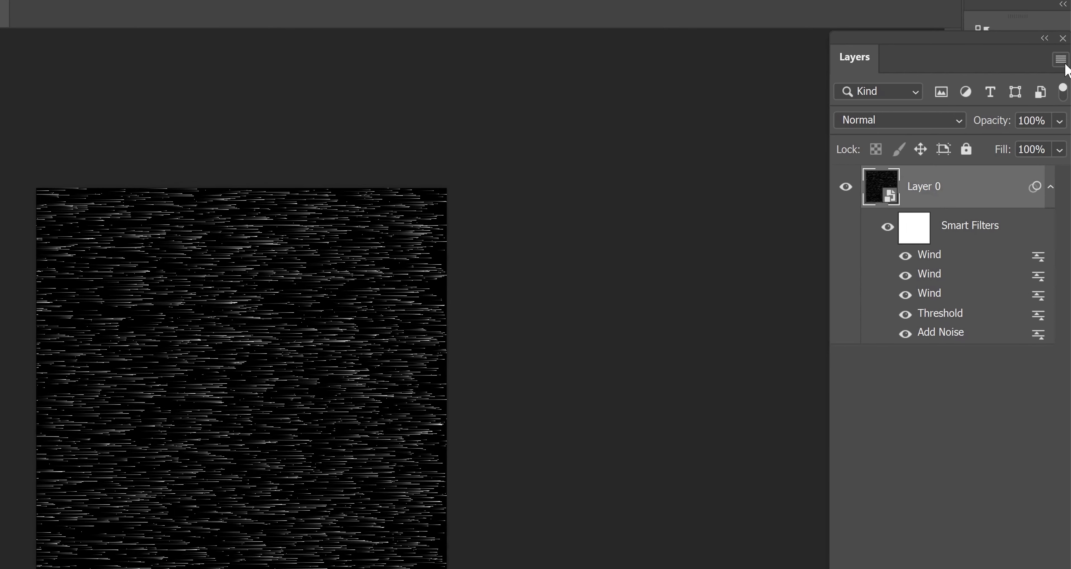
- Convert the filtered layer into a new smart object and rotate it 90° for vertical streaks
{"action": "left_click", "coordinate": [1061, 59]}
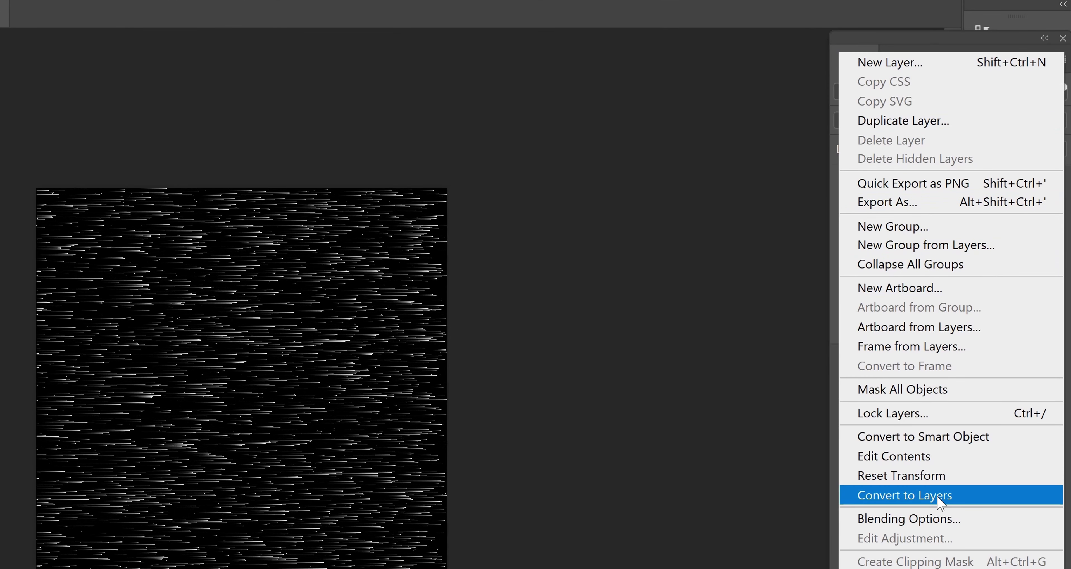
{"action": "left_click", "coordinate": [923, 437]}
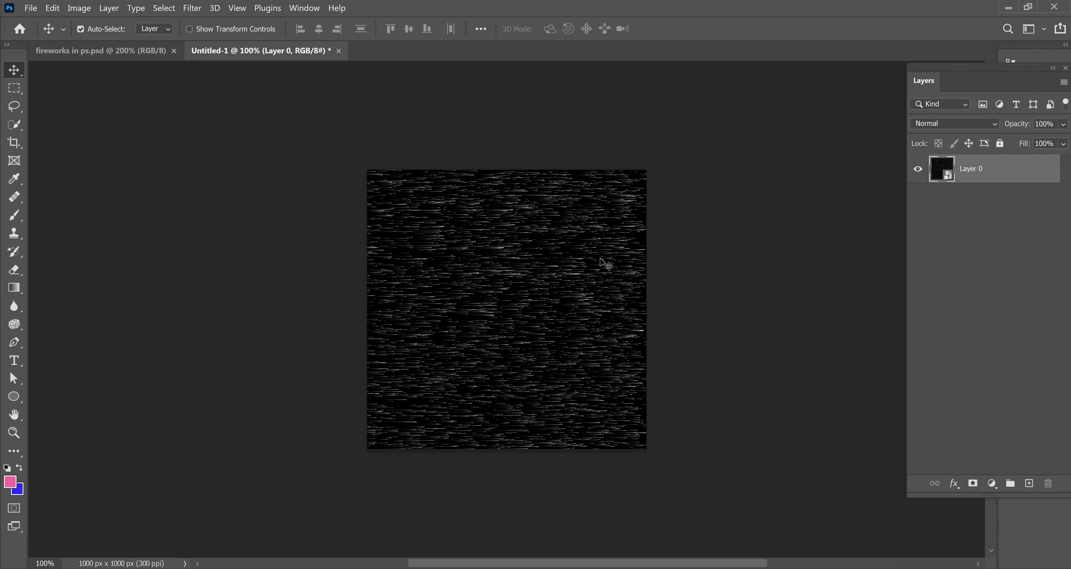
{"action": "key", "text": "ctrl+t"}
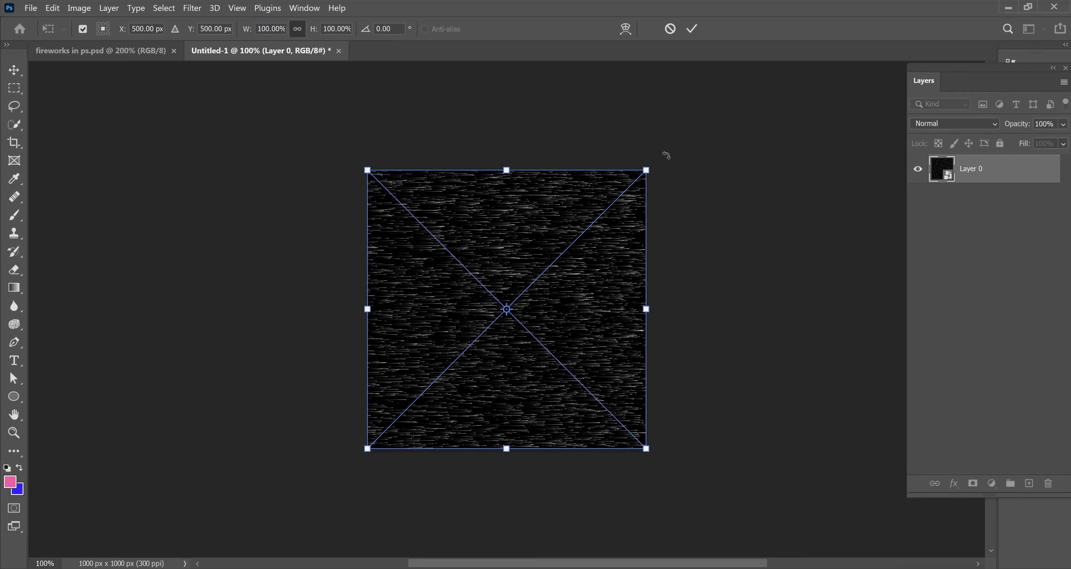
{"action": "mouse_move", "coordinate": [666, 156]}
{"action": "left_mouse_down"}
{"action": "mouse_move", "coordinate": [698, 330]}
{"action": "mouse_move", "coordinate": [674, 452]}
{"action": "left_mouse_up"}
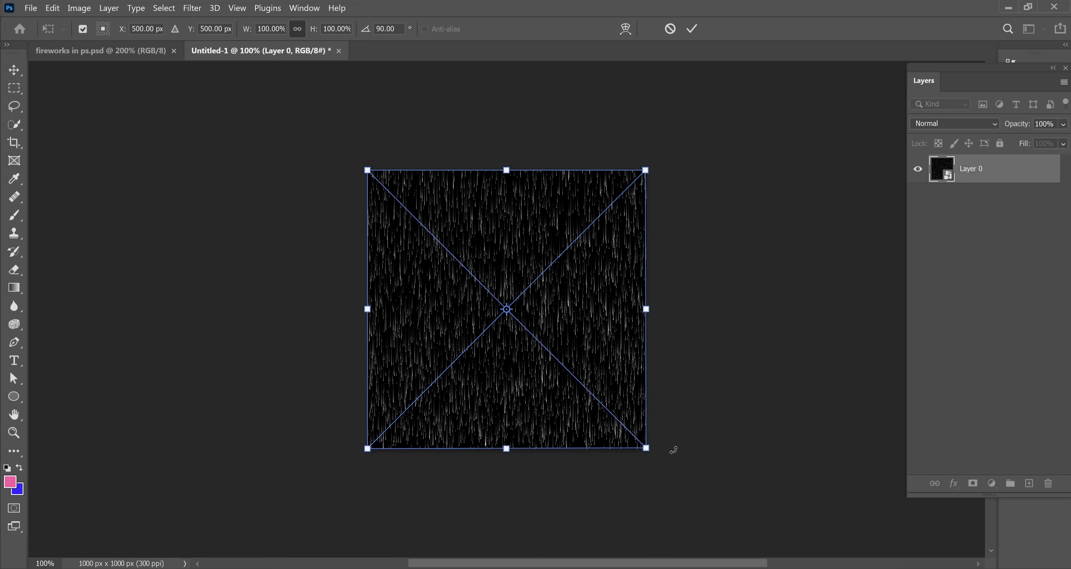
{"action": "key", "text": "Return"}
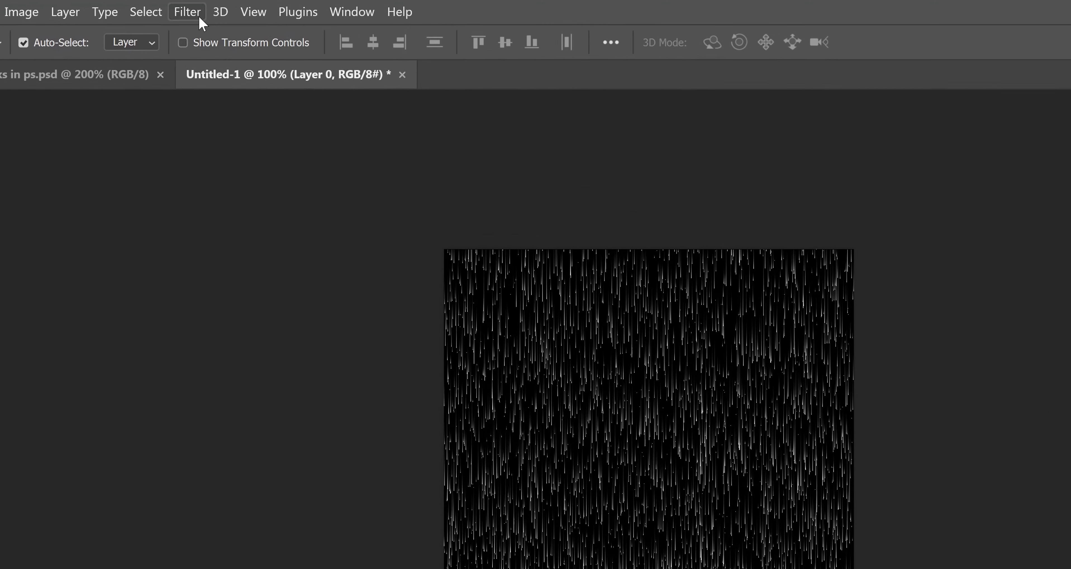
- Apply Polar Coordinates (Rectangular to Polar) to form a radial burst, and add empty Layer 1
{"action": "left_click", "coordinate": [194, 8]}
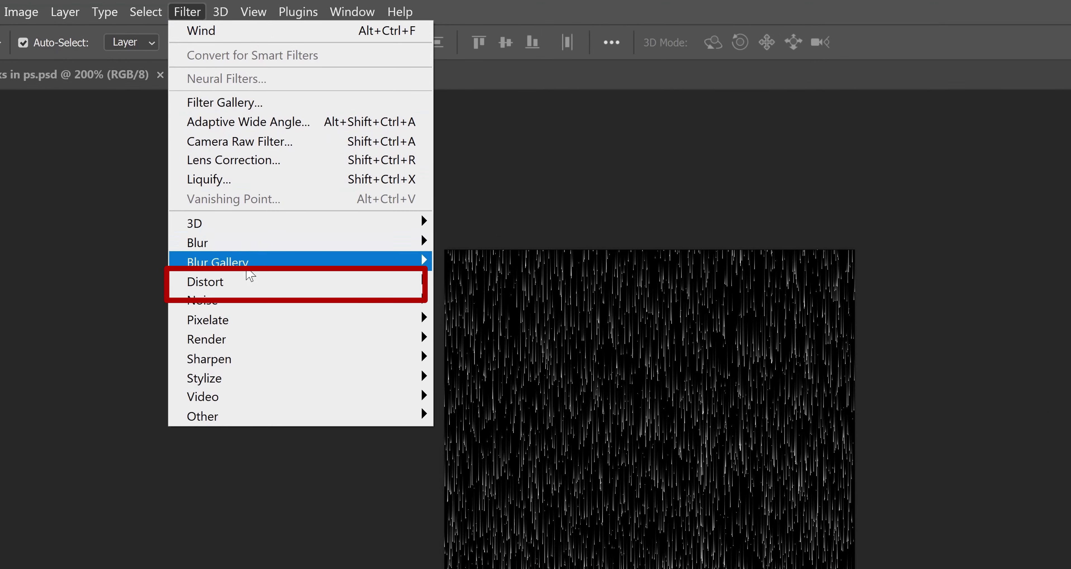
{"action": "mouse_move", "coordinate": [217, 282]}
{"action": "left_click", "coordinate": [500, 318]}
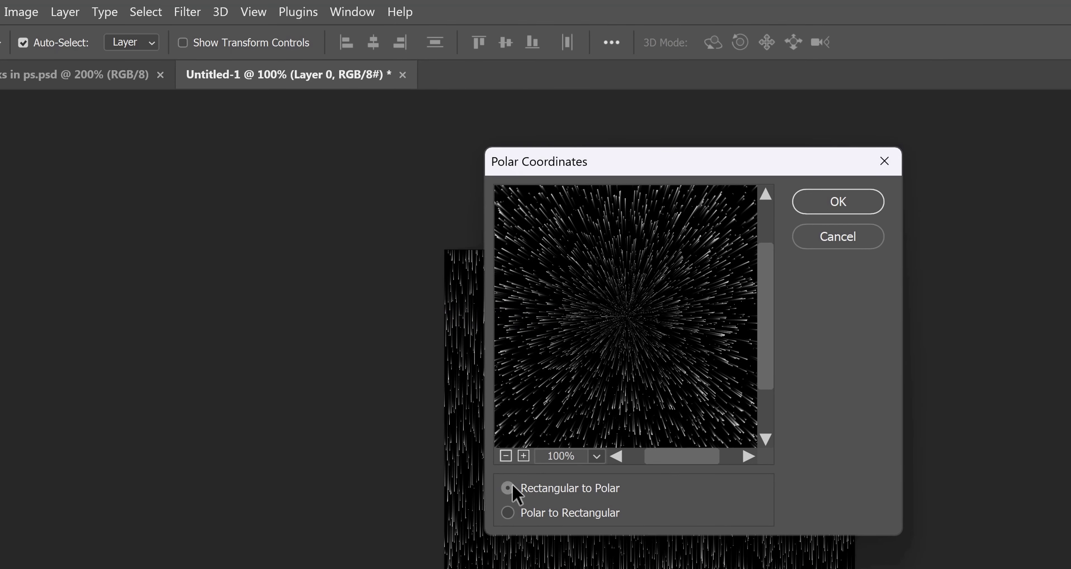
{"action": "left_click", "coordinate": [849, 201]}
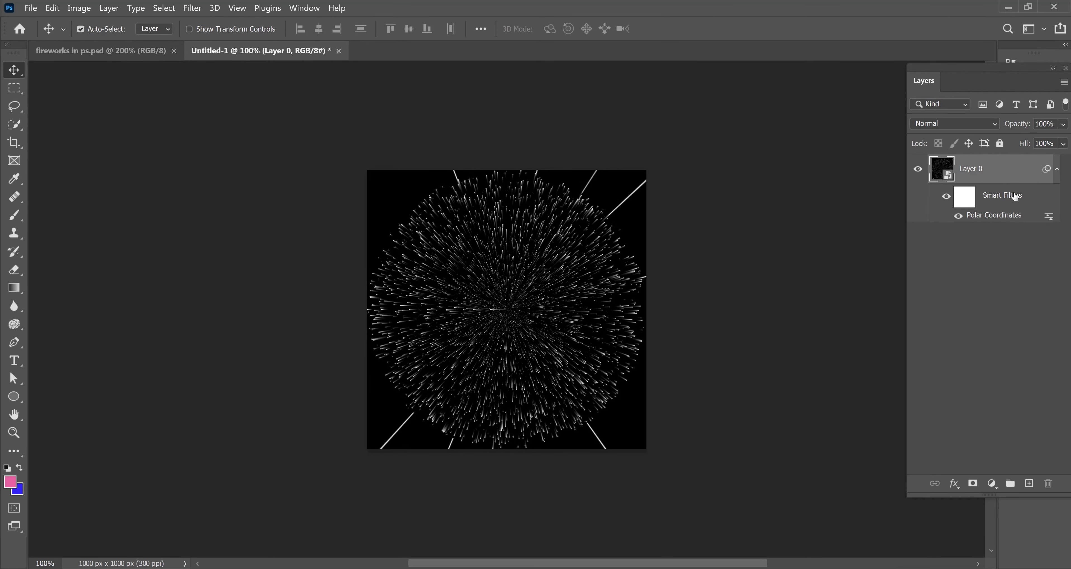
{"action": "left_click", "coordinate": [979, 269]}
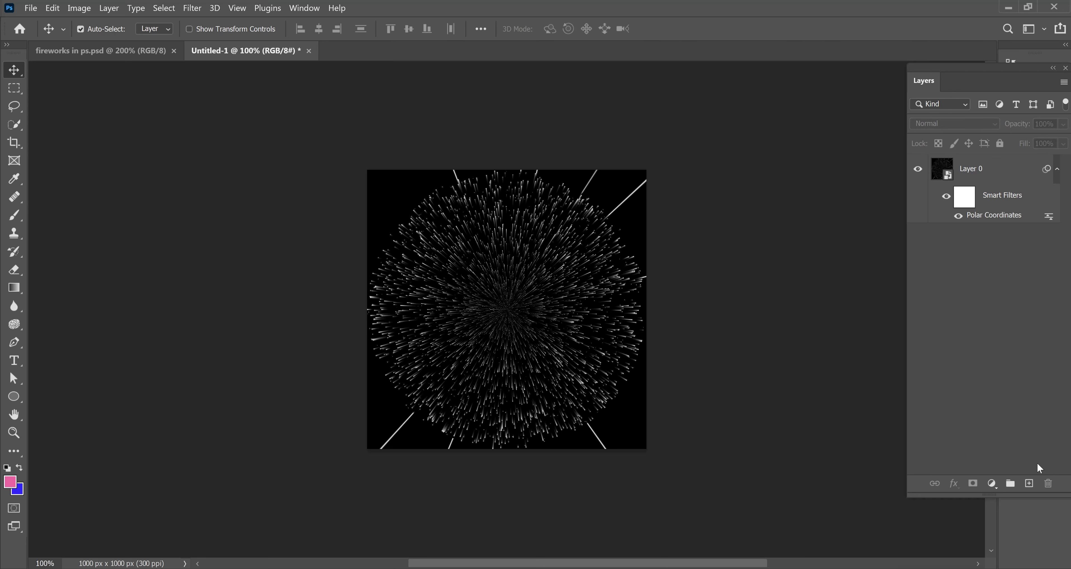
{"action": "left_click", "coordinate": [1030, 485]}
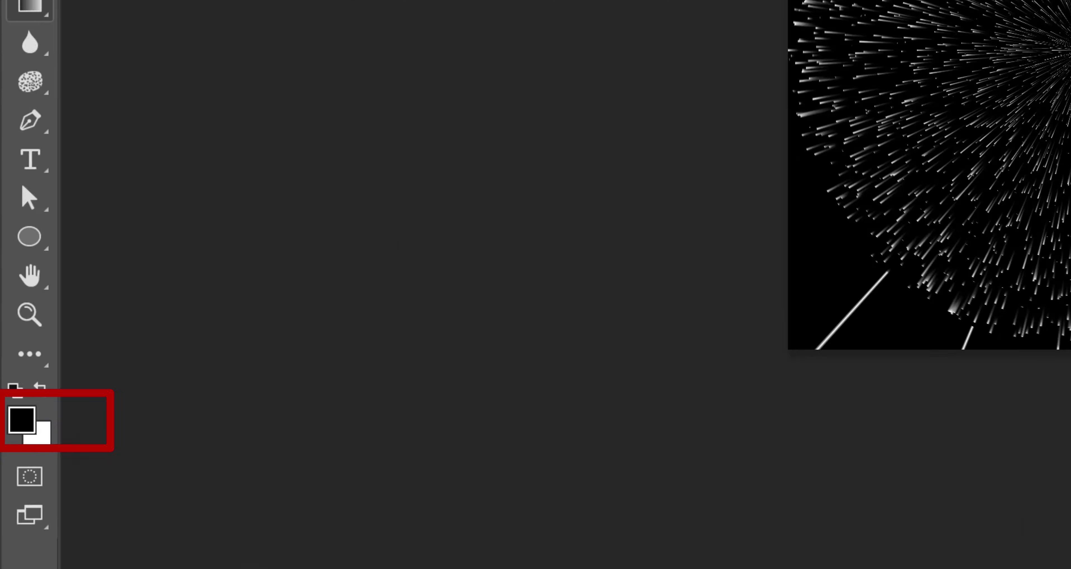
- Switch to the hard-edged Pencil tool with a 25 px brush
{"action": "right_click", "coordinate": [16, 218]}
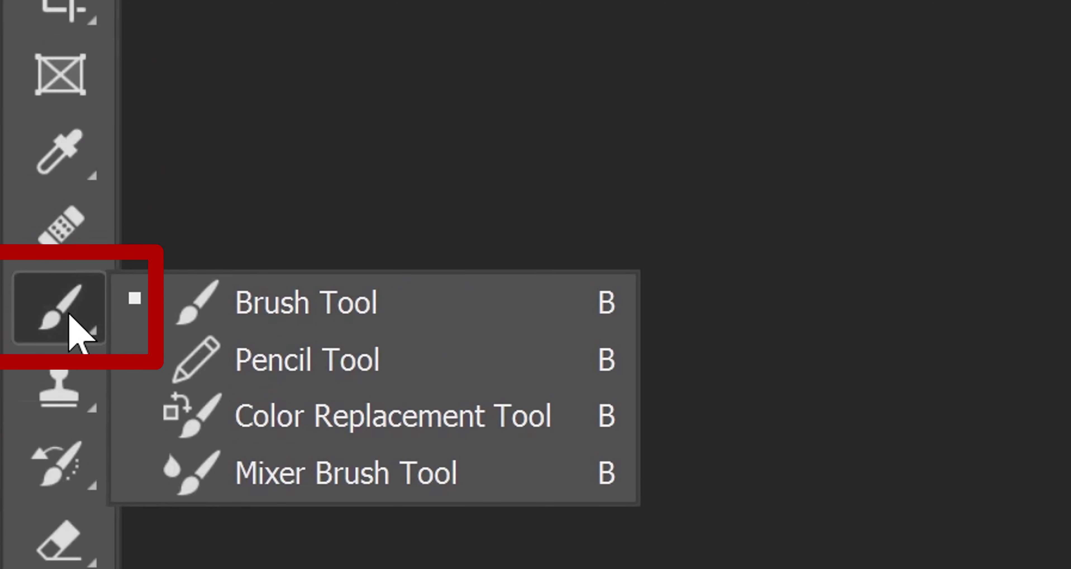
{"action": "left_click", "coordinate": [370, 314]}
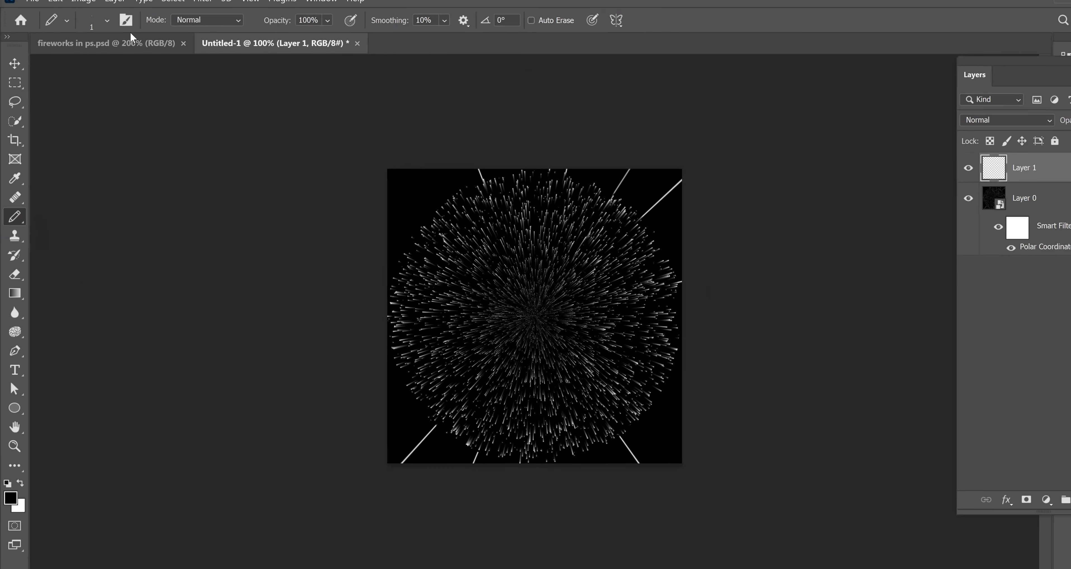
{"action": "left_click", "coordinate": [150, 46]}
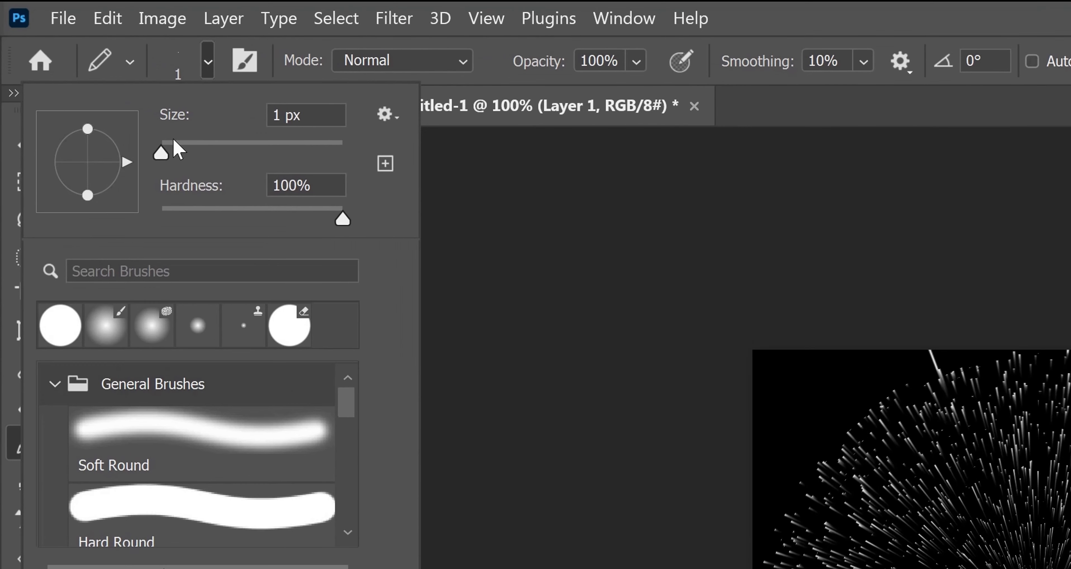
{"action": "left_click_drag", "start_coordinate": [117, 111], "coordinate": [139, 116]}
{"action": "left_click_drag", "start_coordinate": [192, 158], "coordinate": [183, 157]}
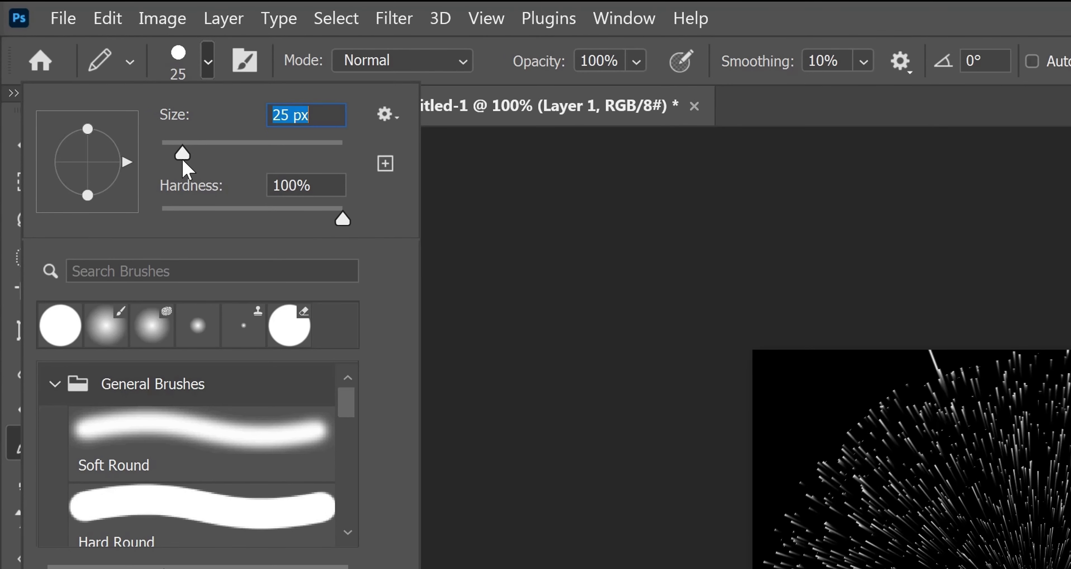
{"action": "key", "text": "Return"}
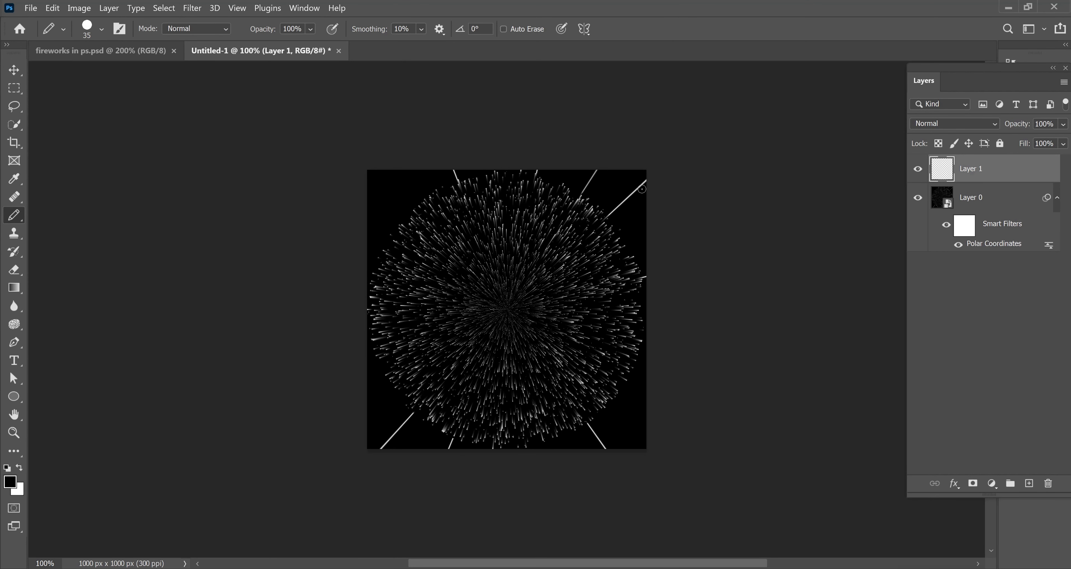
- Zoom to 200% and paint black over the upper right and top-edge diagonal streaks
{"action": "key", "text": "ctrl+plus"}
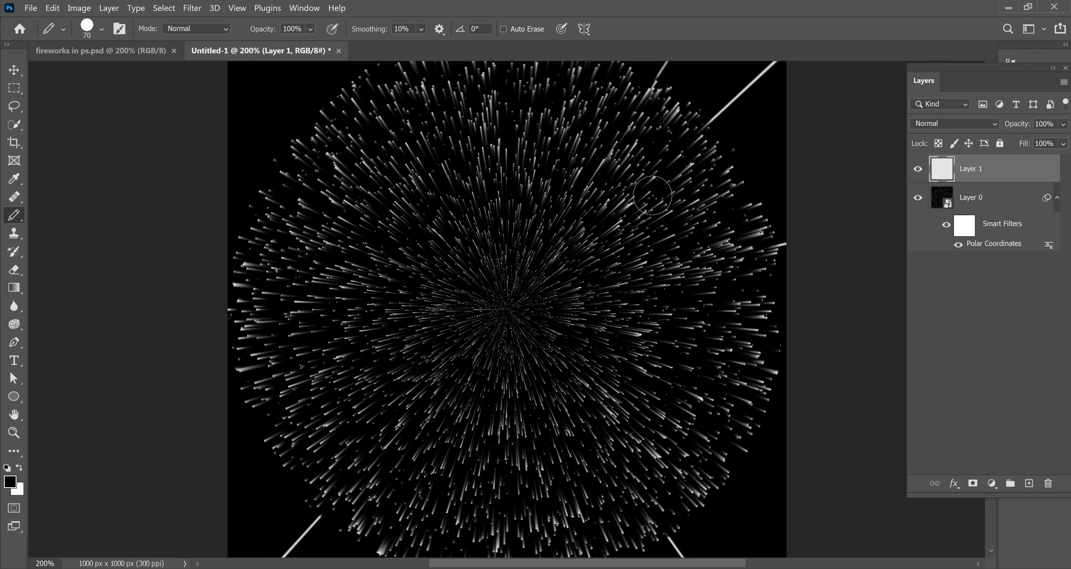
{"action": "left_click_drag", "start_coordinate": [647, 195], "coordinate": [607, 323]}
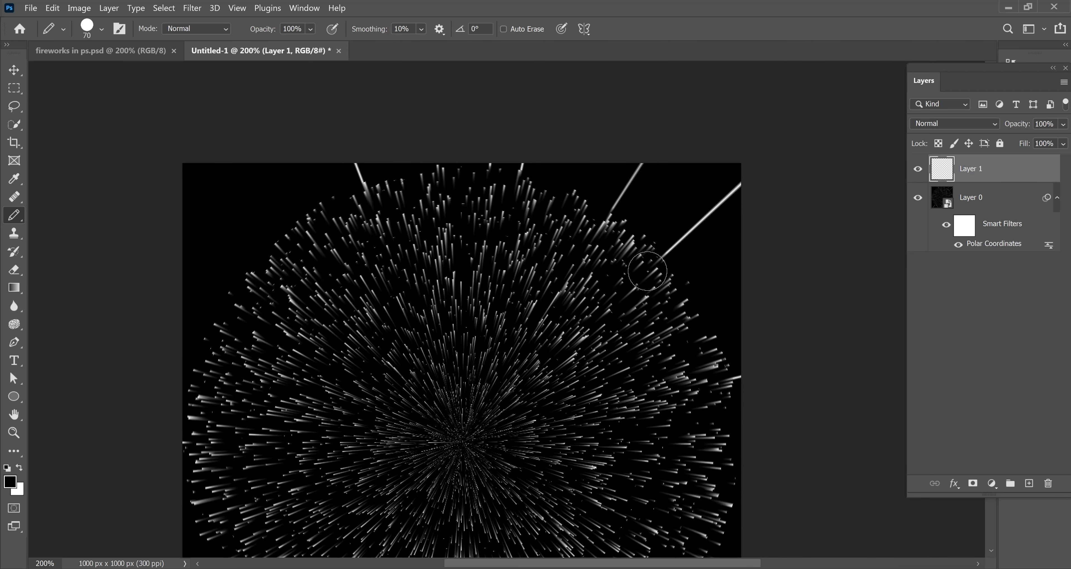
{"action": "left_click_drag", "start_coordinate": [740, 183], "coordinate": [682, 239]}
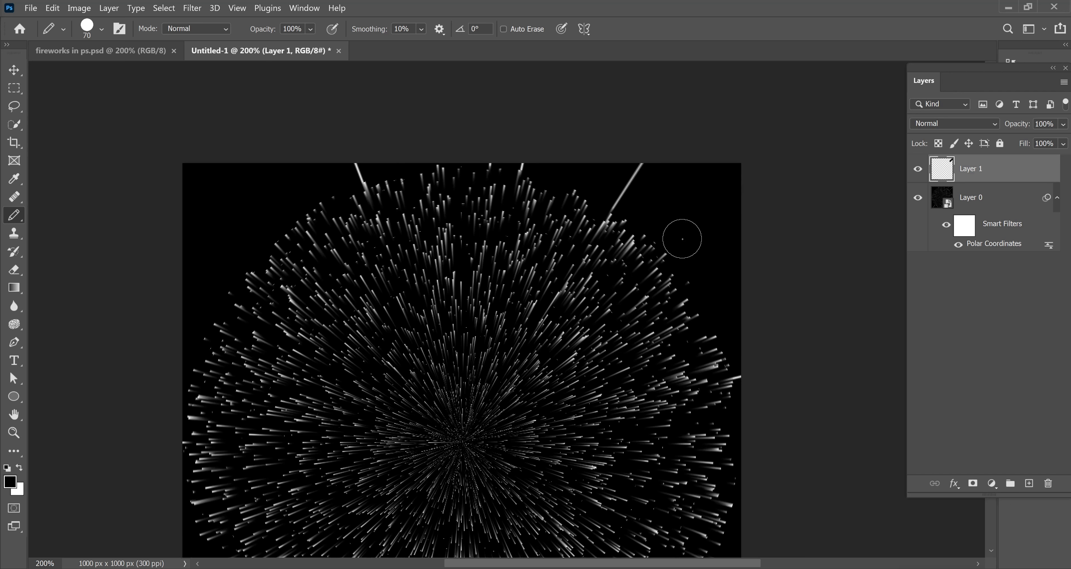
{"action": "left_click_drag", "start_coordinate": [653, 158], "coordinate": [612, 207]}
{"action": "left_click_drag", "start_coordinate": [359, 148], "coordinate": [360, 161]}
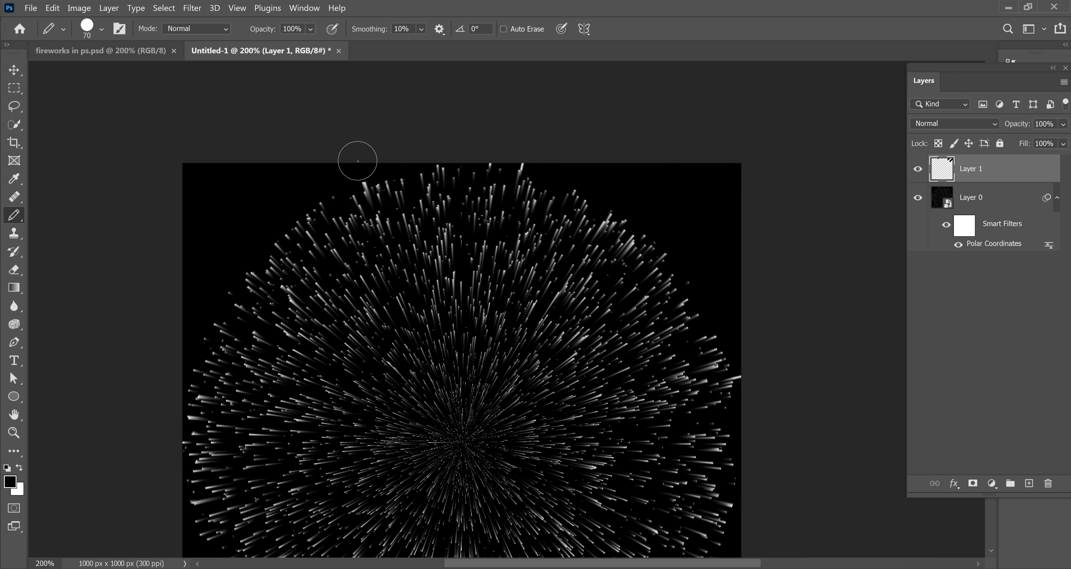
- Paint out the lower left and bottom right streaks in black, then inspect the burst's edges
{"action": "left_click_drag", "start_coordinate": [375, 137], "coordinate": [445, 79]}
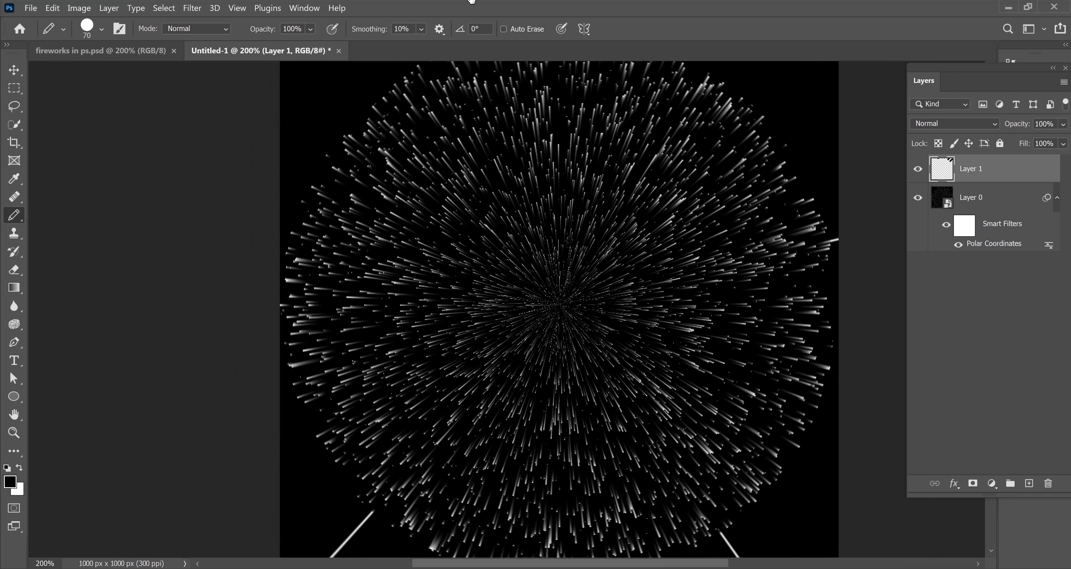
{"action": "left_click_drag", "start_coordinate": [475, 453], "coordinate": [512, 245]}
{"action": "left_click_drag", "start_coordinate": [299, 450], "coordinate": [349, 414]}
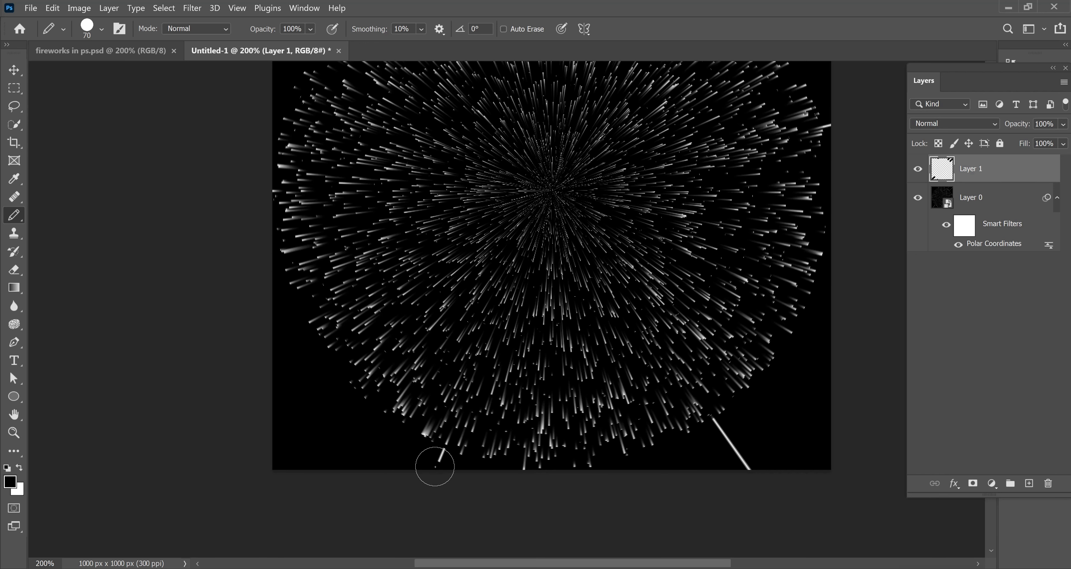
{"action": "left_click_drag", "start_coordinate": [476, 437], "coordinate": [332, 399]}
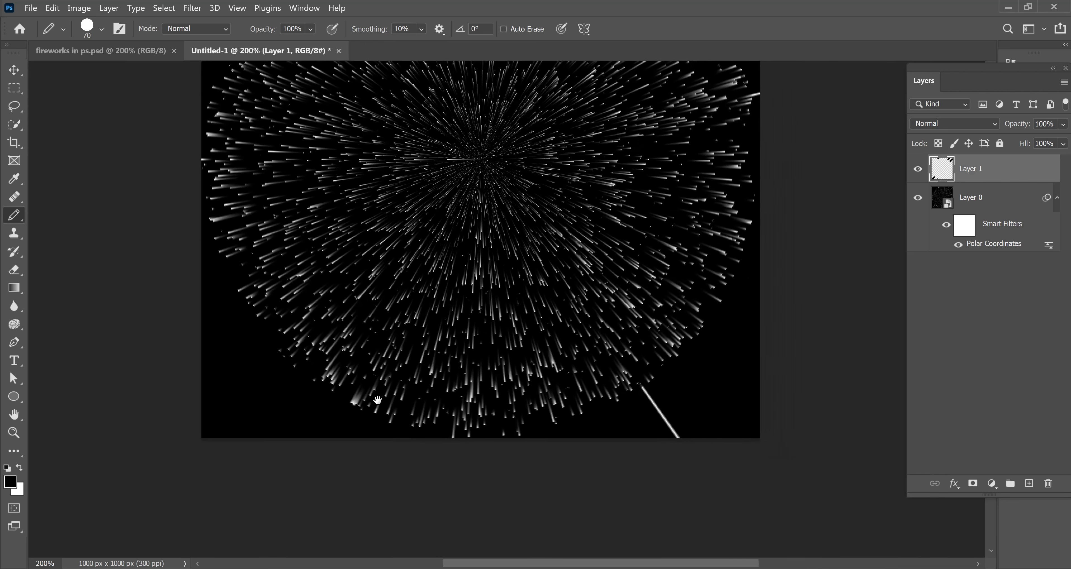
{"action": "left_click_drag", "start_coordinate": [599, 432], "coordinate": [575, 401]}
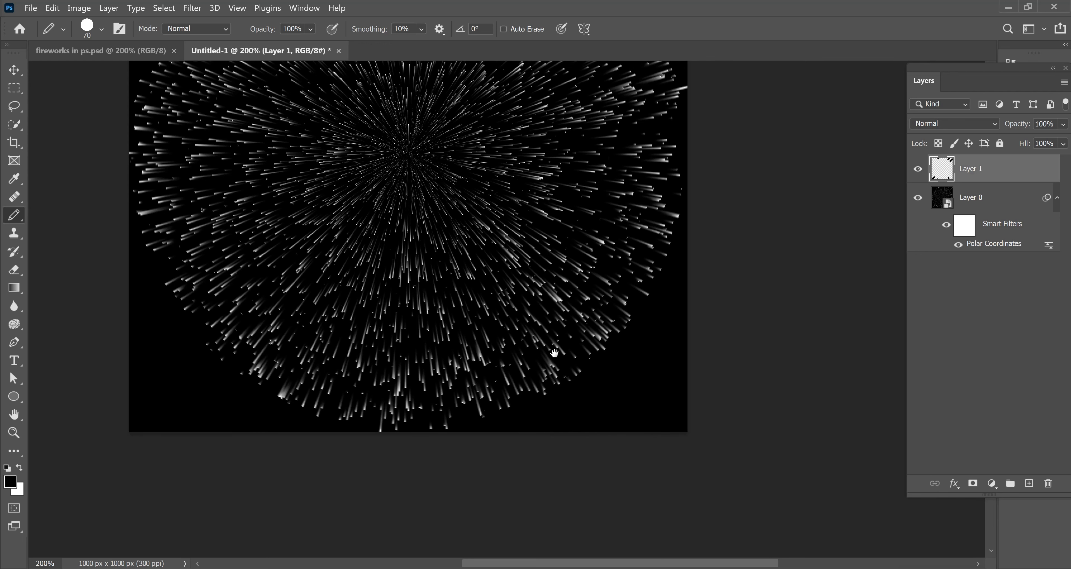
{"action": "left_click_drag", "start_coordinate": [554, 354], "coordinate": [447, 504]}
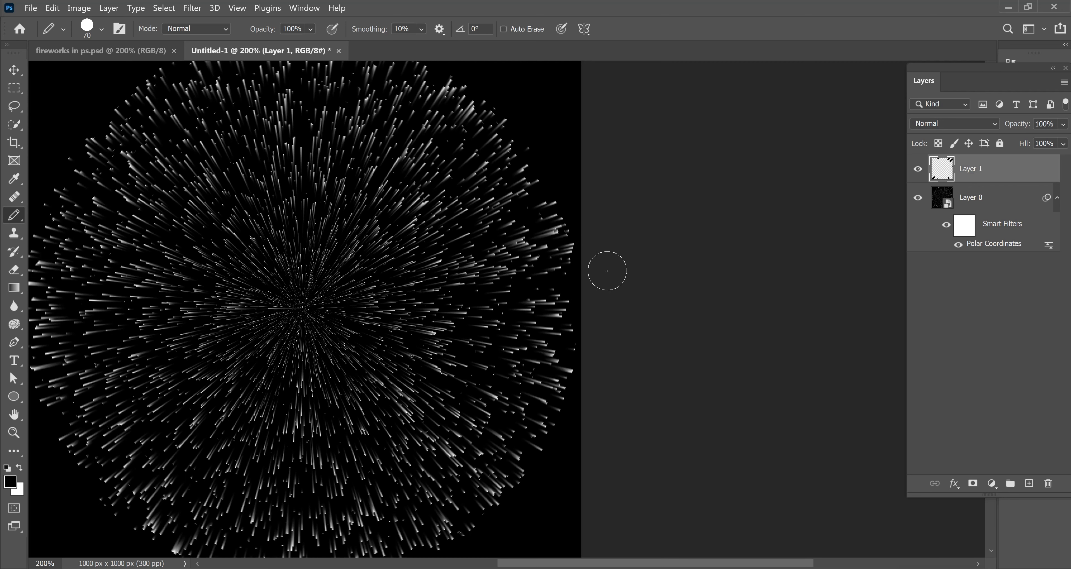
{"action": "mouse_move", "coordinate": [491, 259]}
{"action": "left_mouse_down"}
{"action": "mouse_move", "coordinate": [579, 311]}
{"action": "mouse_move", "coordinate": [649, 376]}
{"action": "left_mouse_up"}
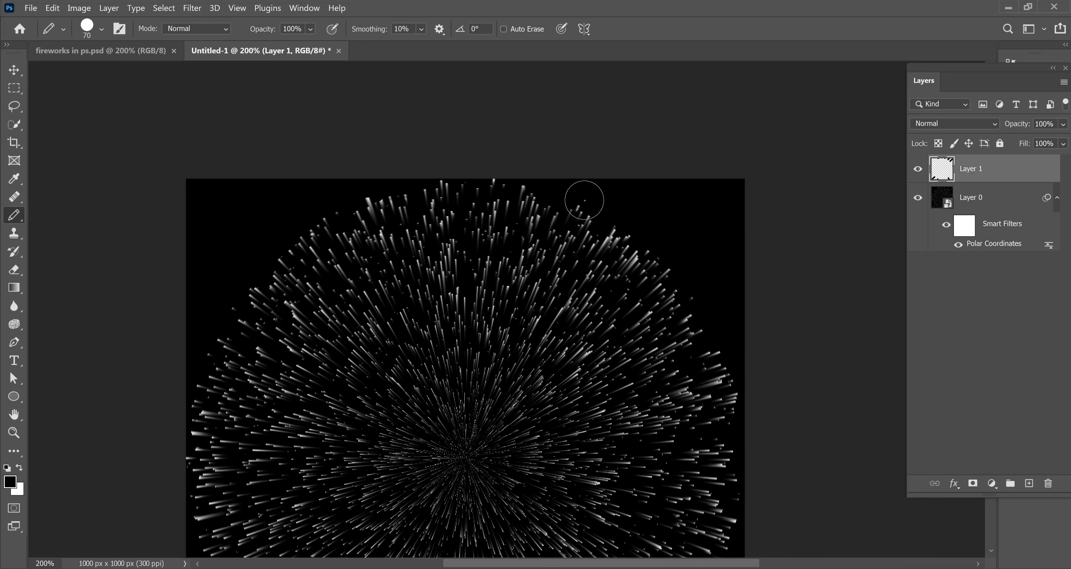
{"action": "scroll", "coordinate": [552, 286], "scroll_direction": "down", "scroll_amount": 1}
{"action": "scroll", "coordinate": [552, 290], "scroll_direction": "down", "scroll_amount": 2}
{"action": "scroll", "coordinate": [551, 289], "scroll_direction": "down", "scroll_amount": 3}
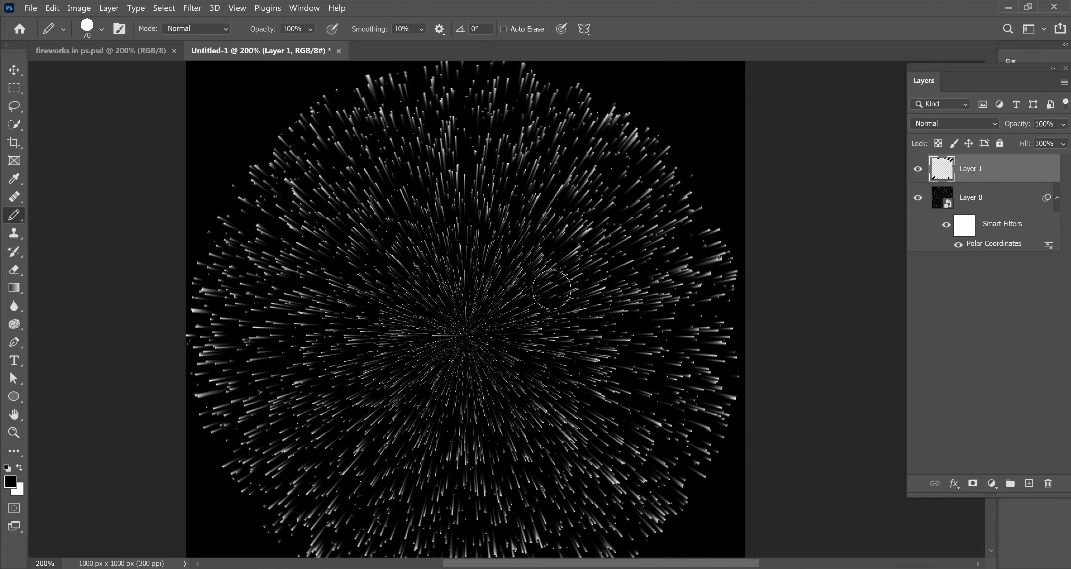
{"action": "scroll", "coordinate": [552, 289], "scroll_direction": "down", "scroll_amount": 2}
{"action": "scroll", "coordinate": [551, 290], "scroll_direction": "down", "scroll_amount": 1}
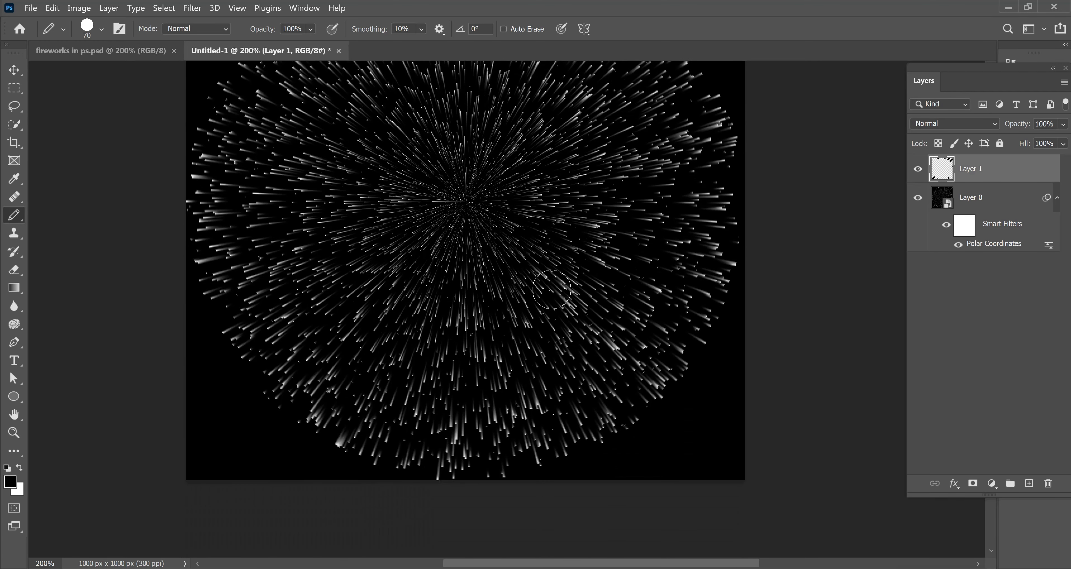
{"action": "scroll", "coordinate": [551, 290], "scroll_direction": "down", "scroll_amount": 2}
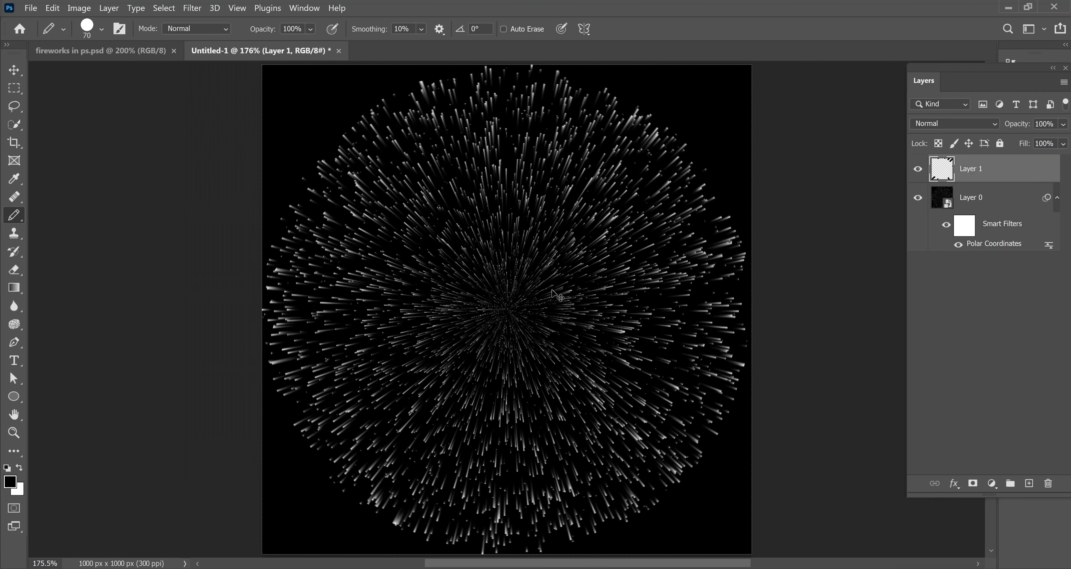
- Convert the burst and its cleanup layer into a single smart object
{"action": "left_click", "coordinate": [12, 72]}
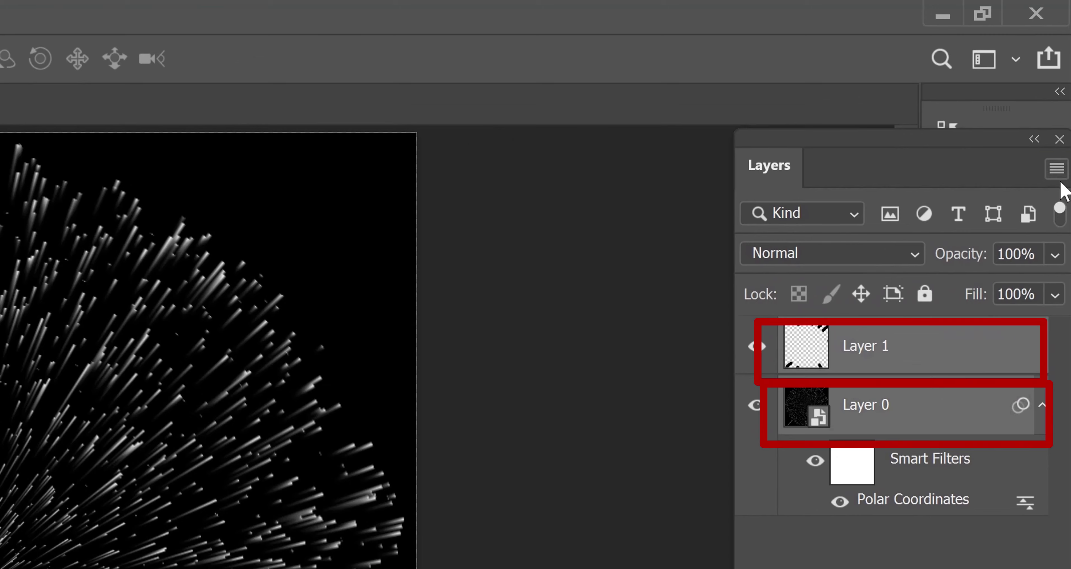
{"action": "left_click", "coordinate": [1065, 83]}
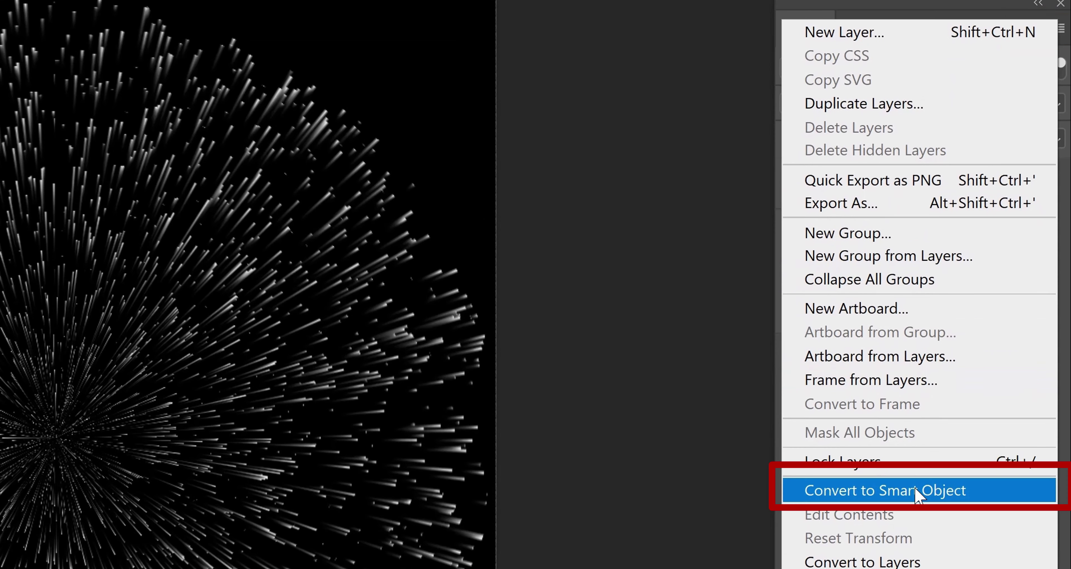
{"action": "left_click", "coordinate": [857, 489]}
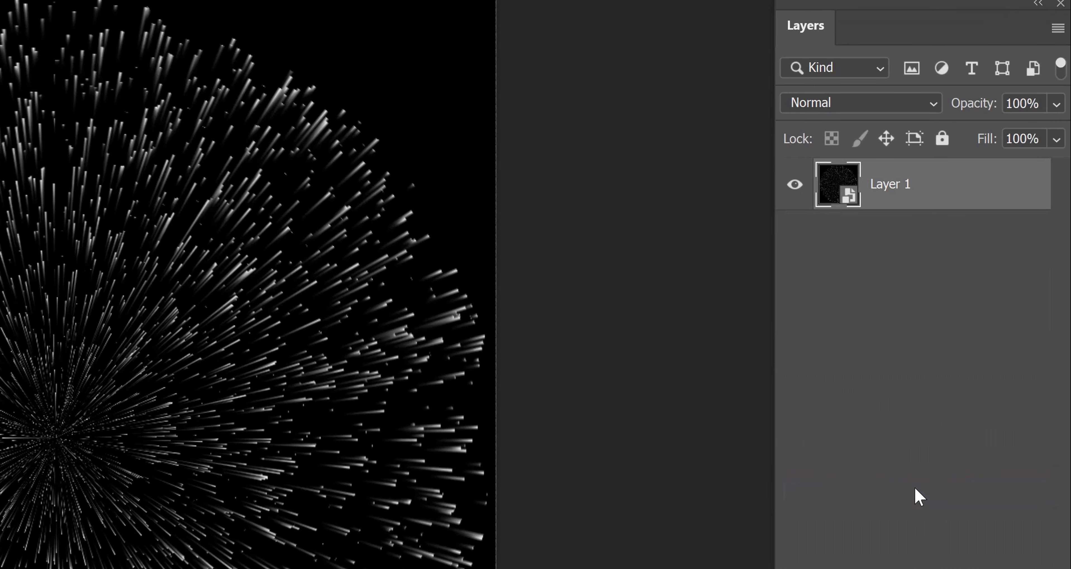
- Duplicate the smart object as Layer 1 copy and set its blend mode to Screen
{"action": "key", "text": "ctrl+j"}
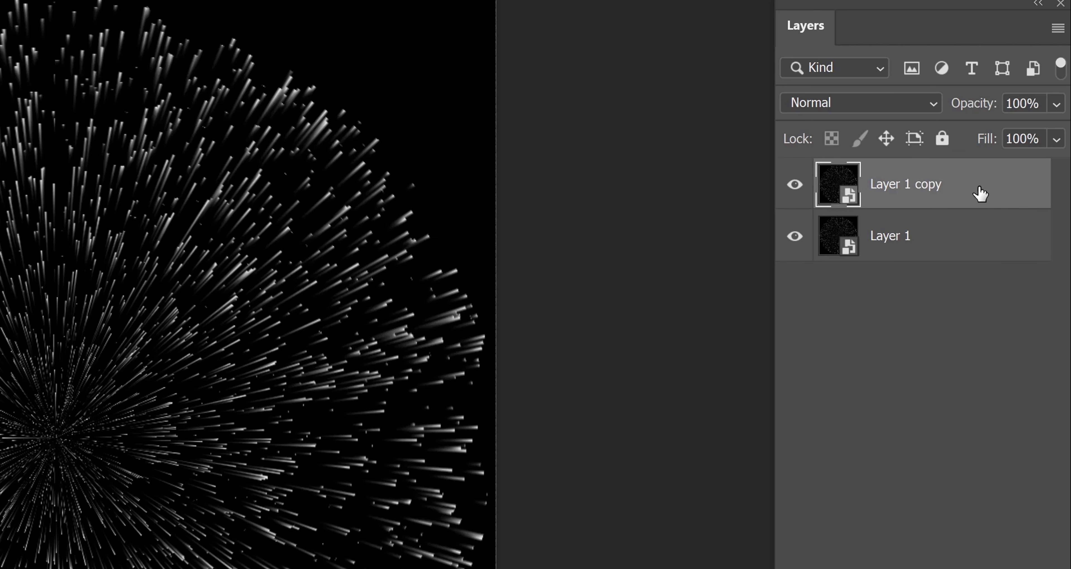
{"action": "left_click", "coordinate": [934, 103]}
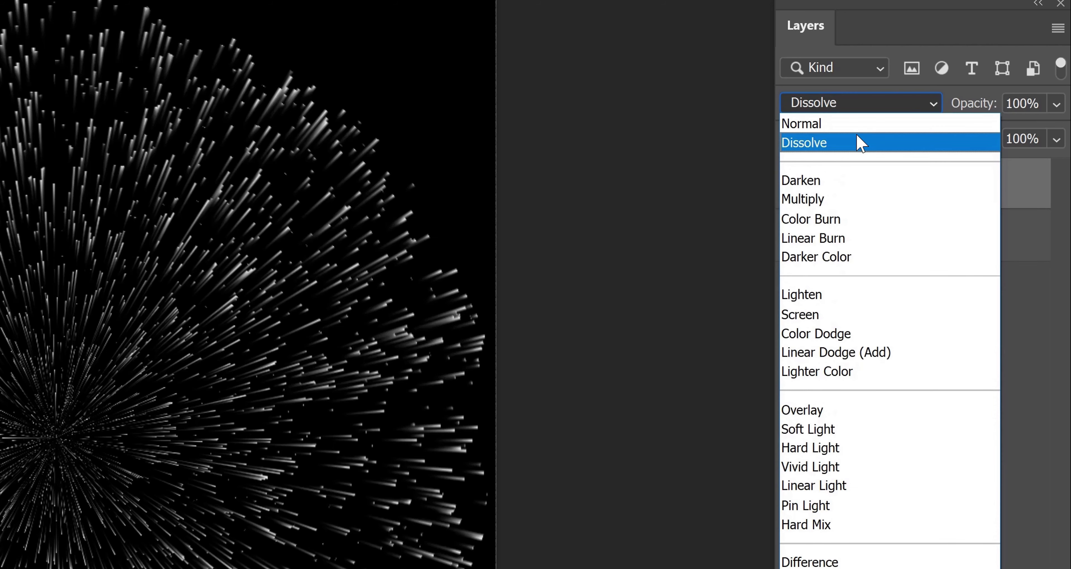
{"action": "left_click", "coordinate": [818, 315]}
{"action": "left_click", "coordinate": [908, 362]}
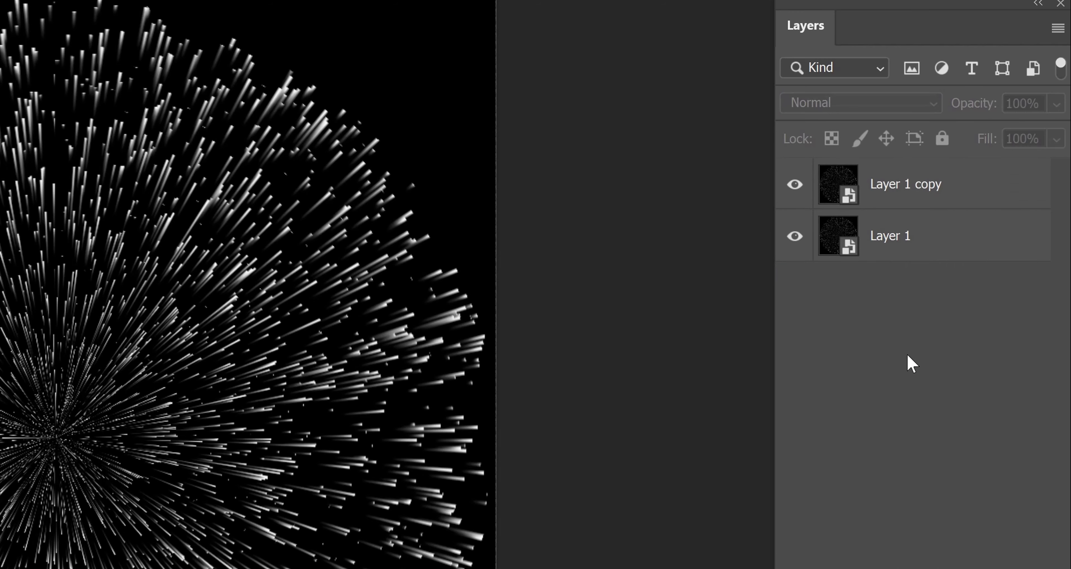
{"action": "left_click", "coordinate": [950, 204]}
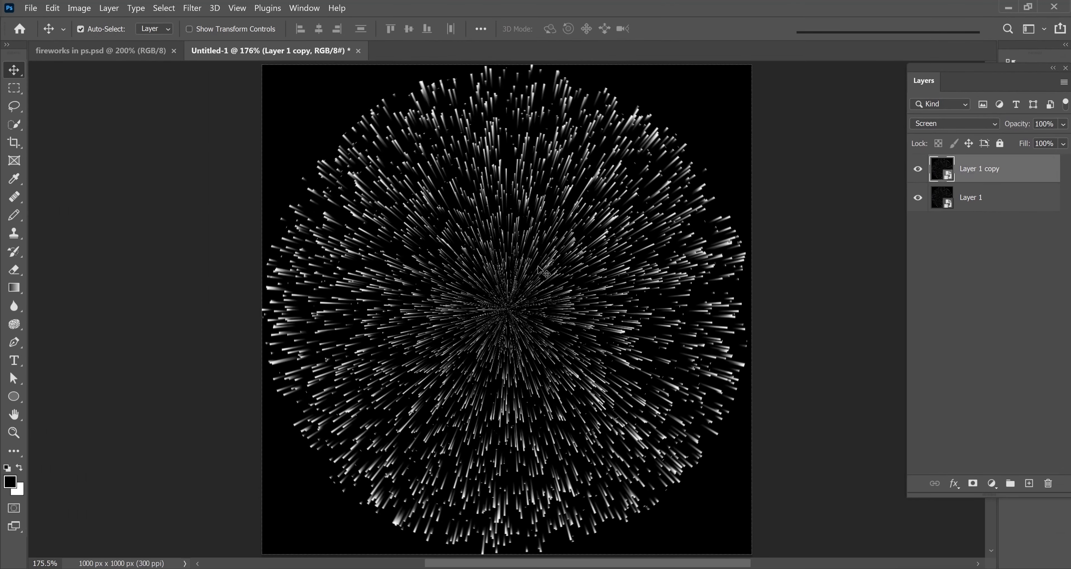
- Rotate Layer 1 copy 45° and scale it to about 75% around its centre
{"action": "key", "text": "ctrl+1"}
{"action": "key", "text": "ctrl+t"}
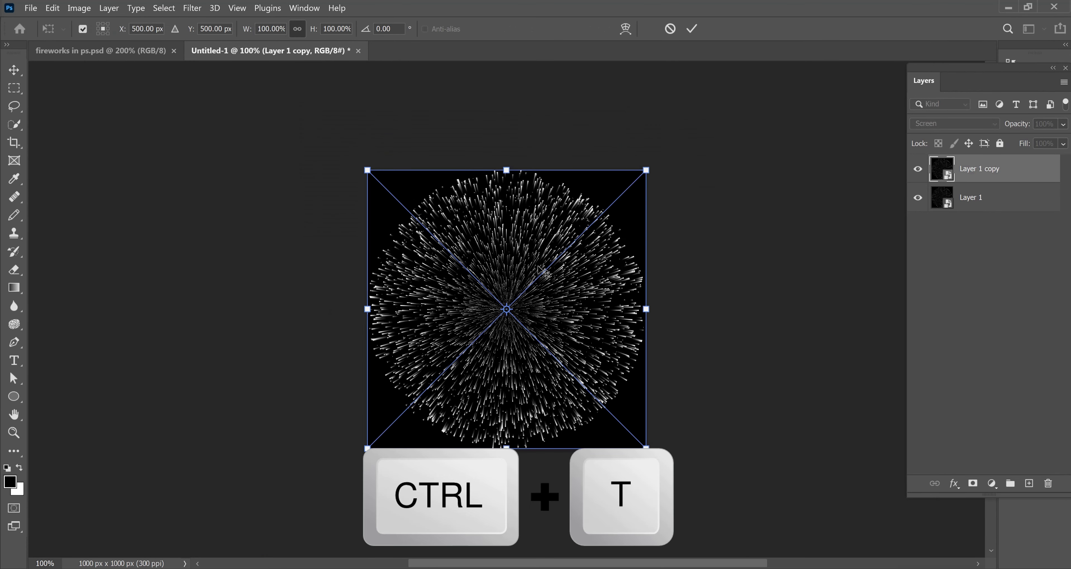
{"action": "mouse_move", "coordinate": [677, 132]}
{"action": "left_mouse_down"}
{"action": "mouse_move", "coordinate": [706, 252]}
{"action": "mouse_move", "coordinate": [708, 328]}
{"action": "left_mouse_up"}
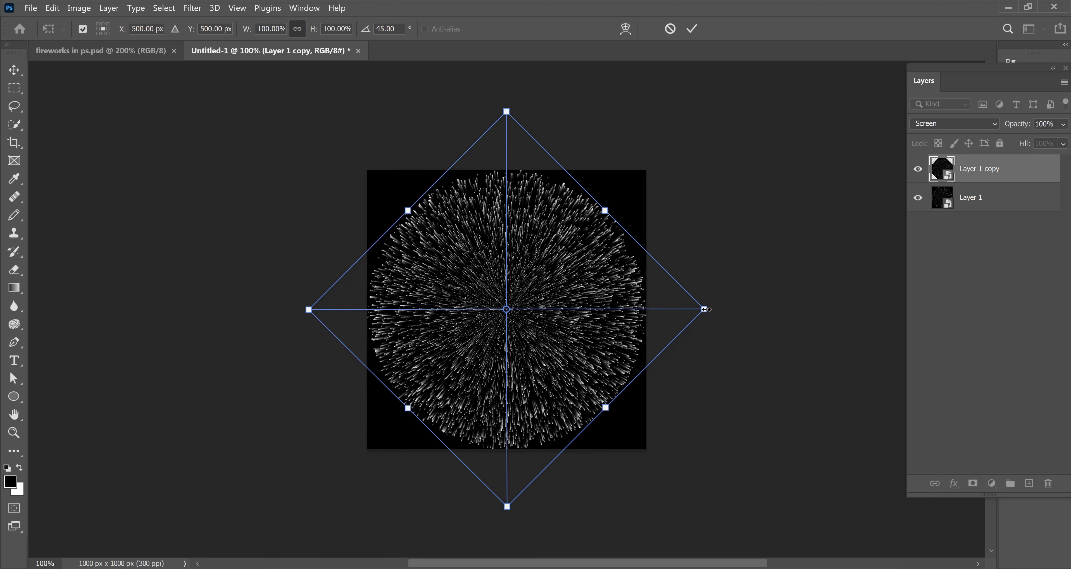
{"action": "left_click_drag", "start_coordinate": [706, 309], "coordinate": [646, 313]}
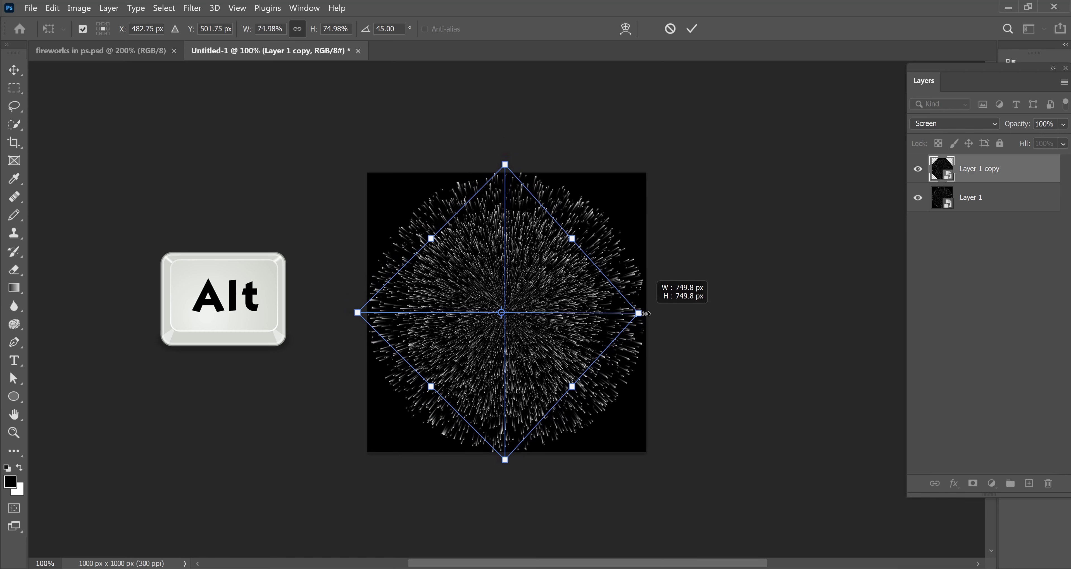
{"action": "key", "text": "Return"}
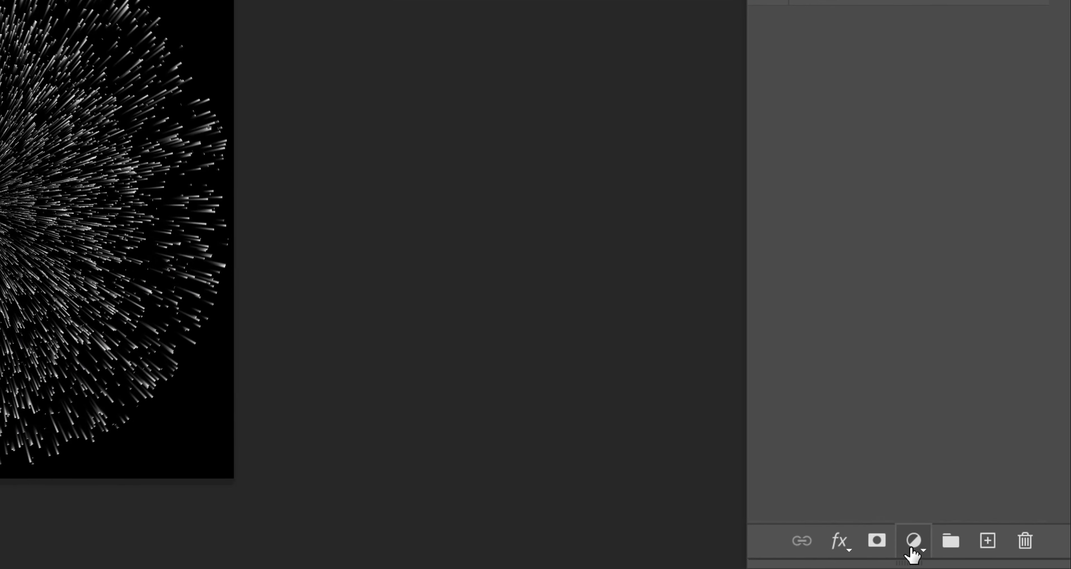
- Add a Gradient Fill layer using the Basics white-to-transparent gradient
{"action": "left_click", "coordinate": [912, 544]}
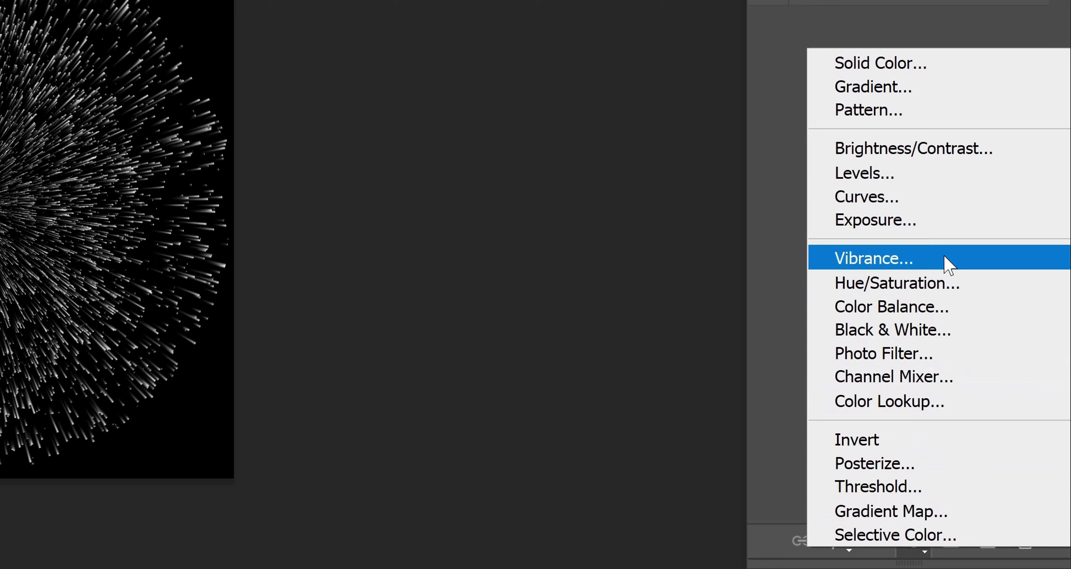
{"action": "left_click", "coordinate": [890, 88]}
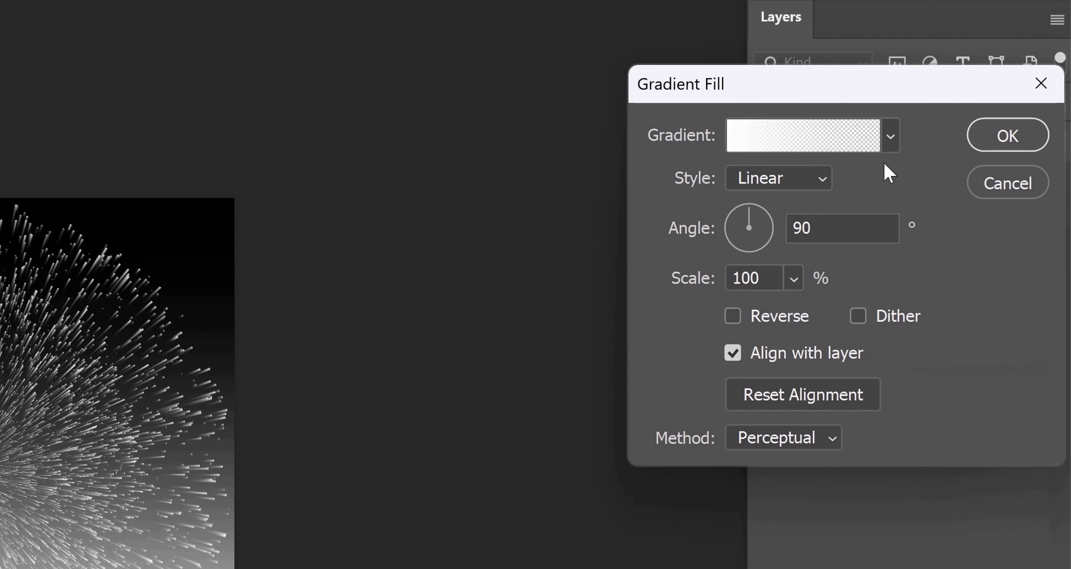
{"action": "left_click", "coordinate": [890, 137]}
{"action": "left_click", "coordinate": [891, 137]}
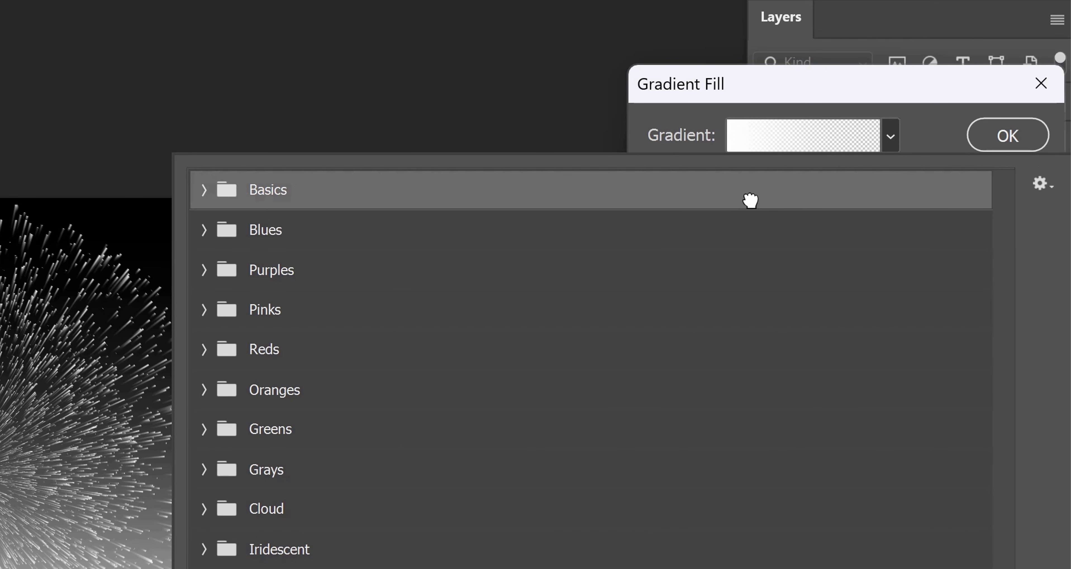
{"action": "left_click", "coordinate": [205, 191]}
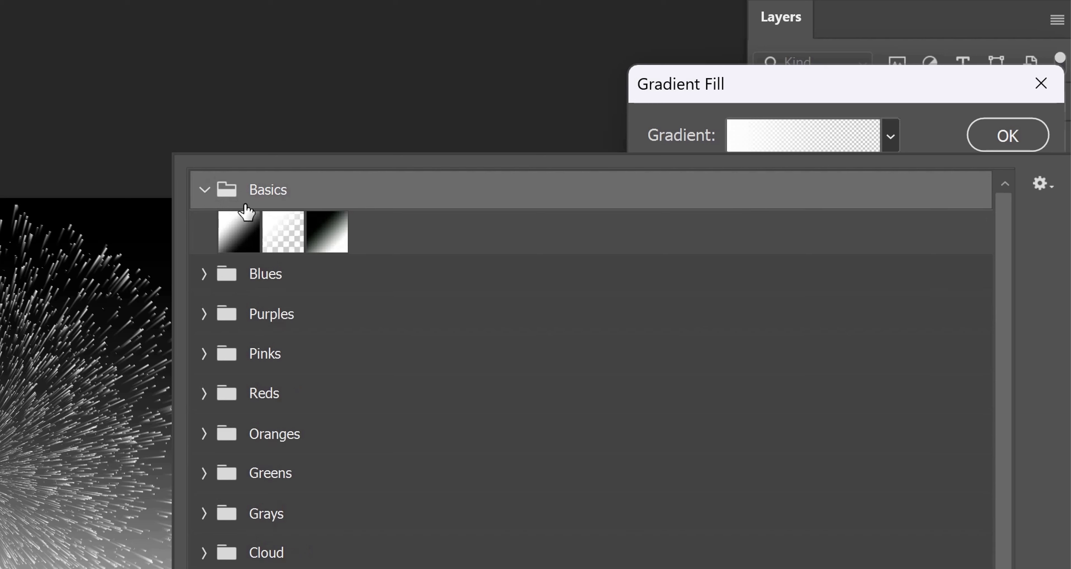
{"action": "left_click", "coordinate": [282, 227]}
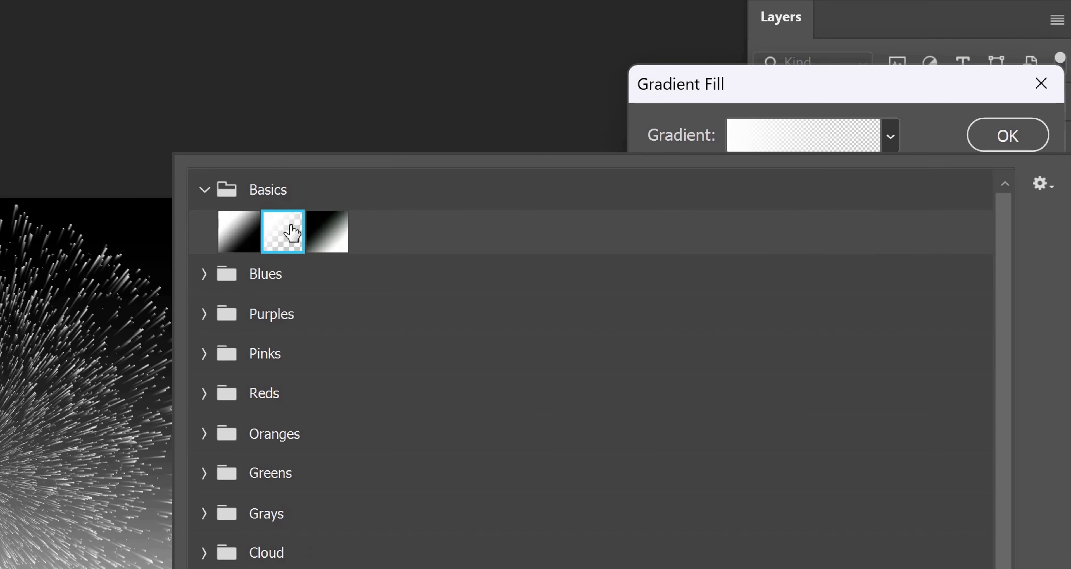
{"action": "left_click", "coordinate": [207, 193]}
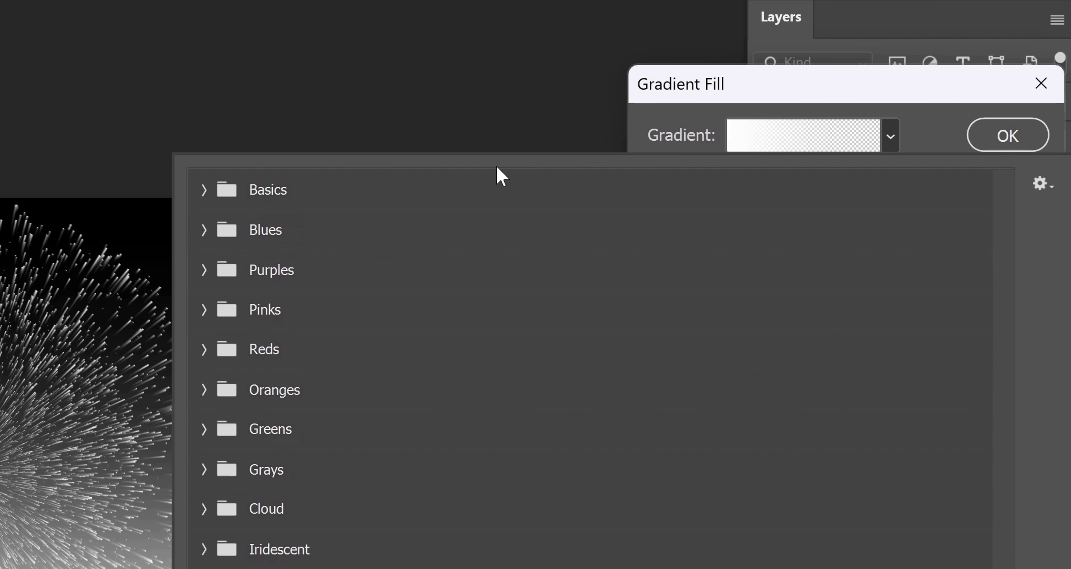
{"action": "left_click", "coordinate": [894, 136]}
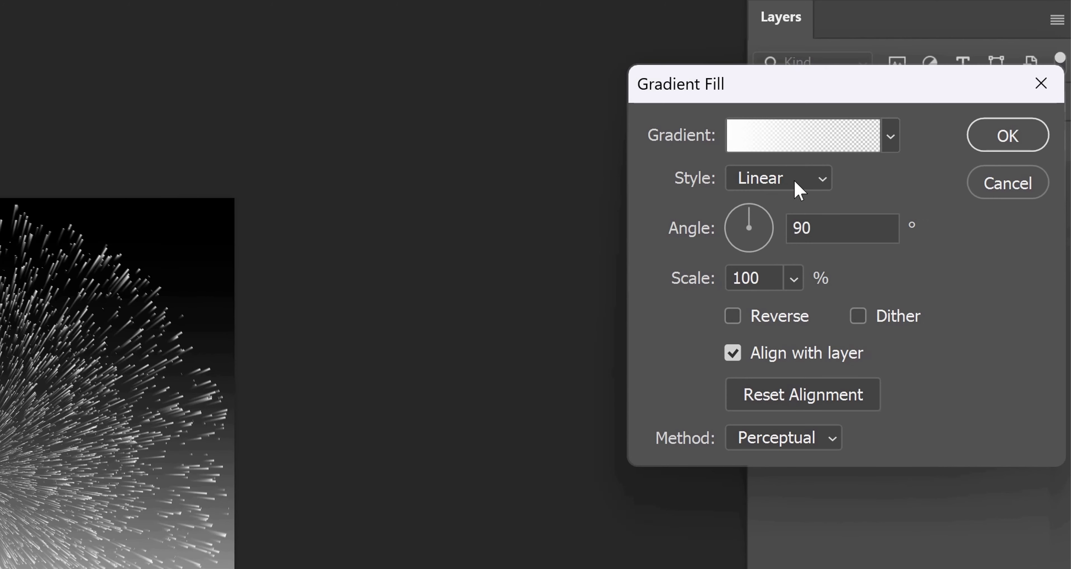
- Set the gradient style to Radial and confirm the Gradient Fill 1 layer
{"action": "left_click", "coordinate": [809, 183]}
{"action": "left_click", "coordinate": [793, 237]}
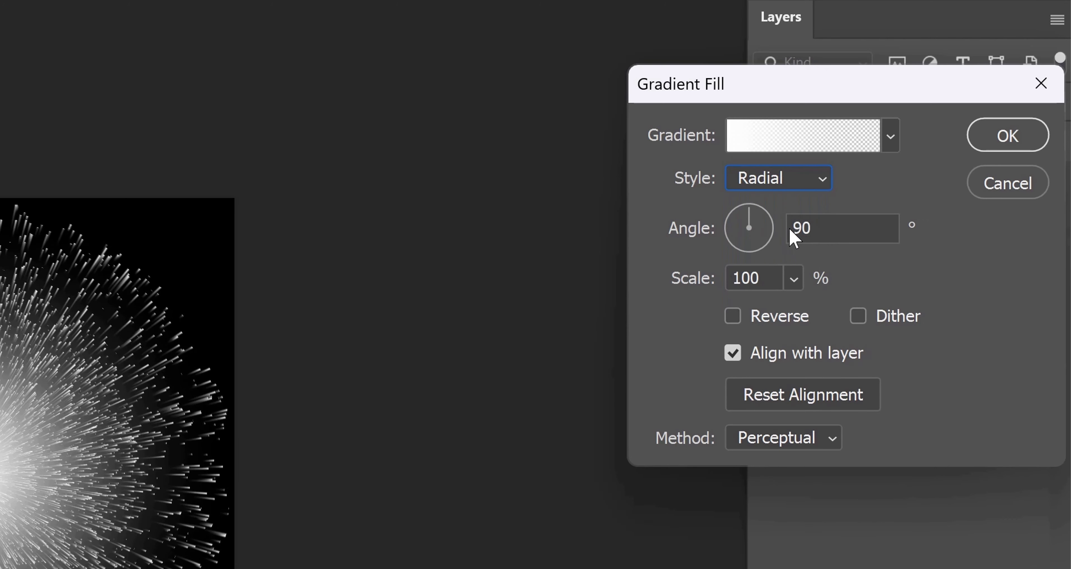
{"action": "left_click", "coordinate": [813, 234]}
{"action": "left_click_drag", "start_coordinate": [812, 234], "coordinate": [793, 232]}
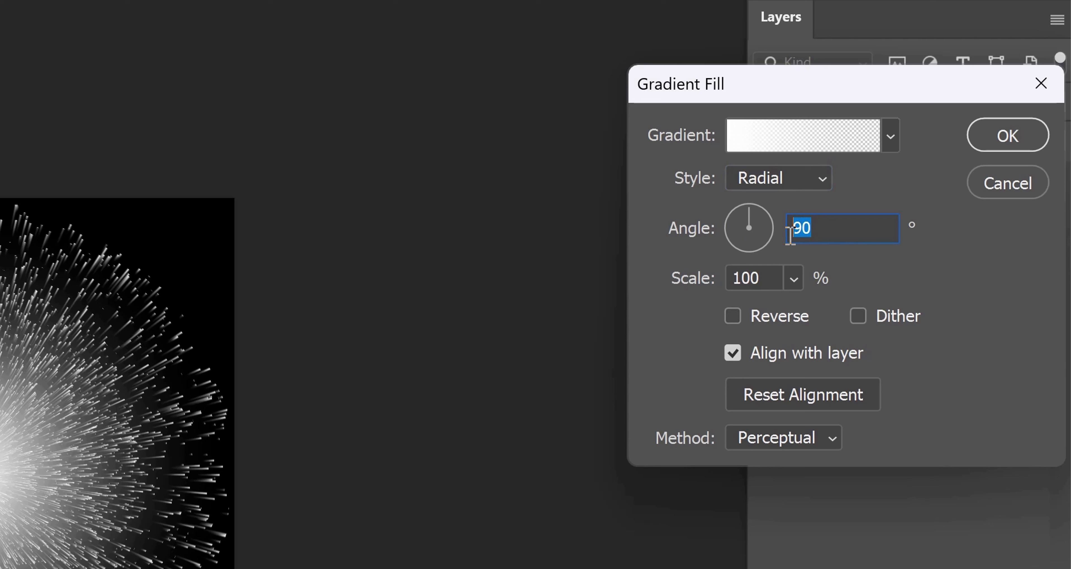
{"action": "left_click_drag", "start_coordinate": [770, 278], "coordinate": [731, 279]}
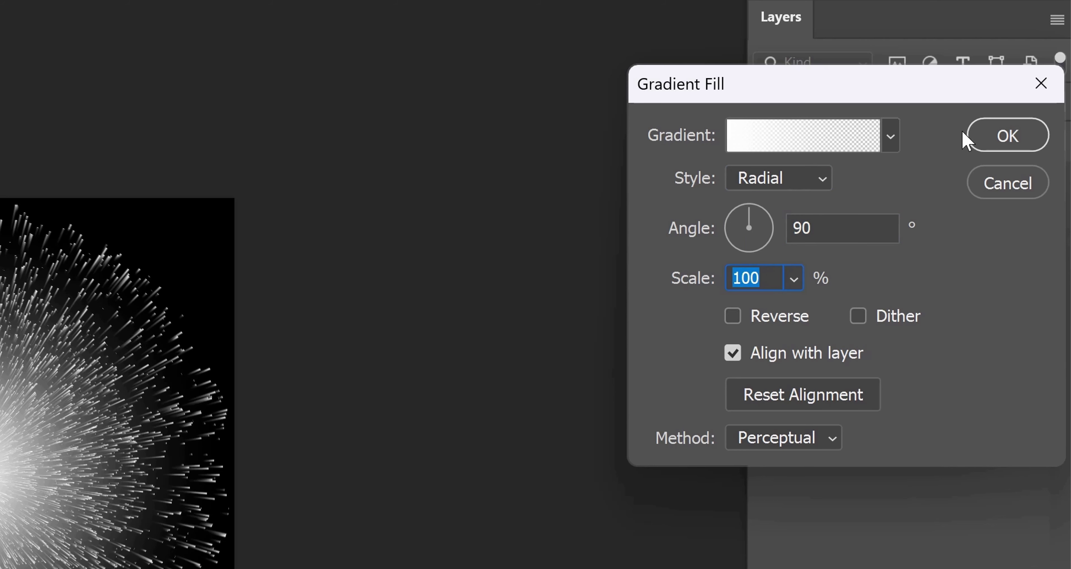
{"action": "left_click", "coordinate": [994, 135]}
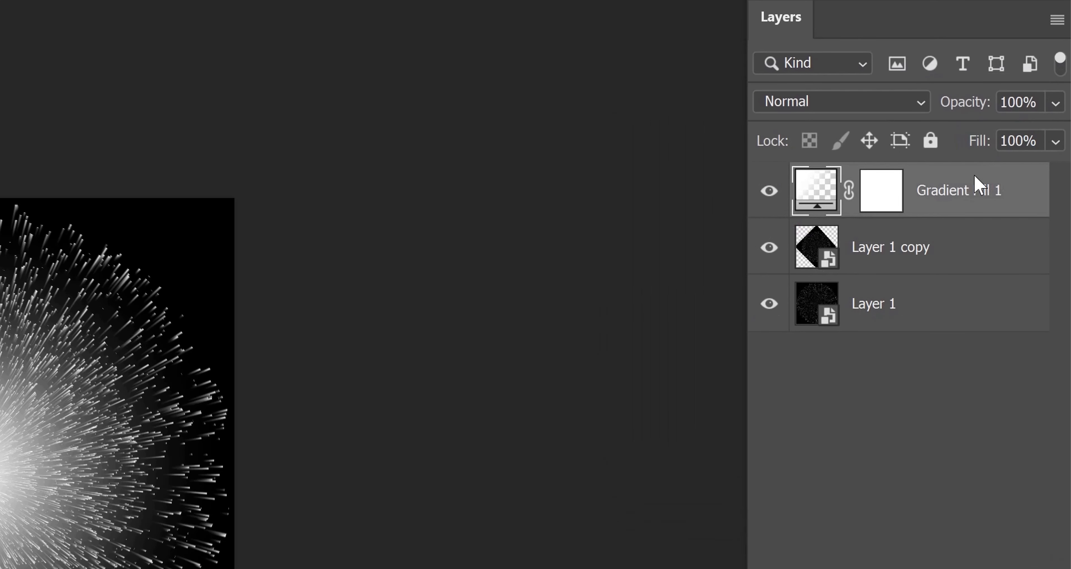
- Set Gradient Fill 1 to Linear Dodge (Add) blend mode at 80% opacity
{"action": "left_click", "coordinate": [919, 104]}
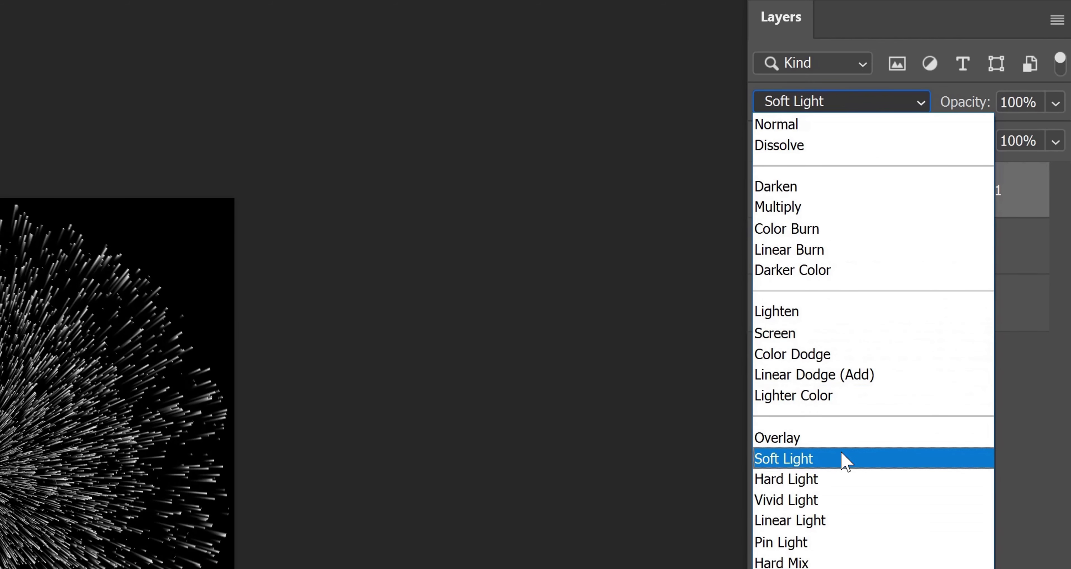
{"action": "left_click", "coordinate": [815, 375]}
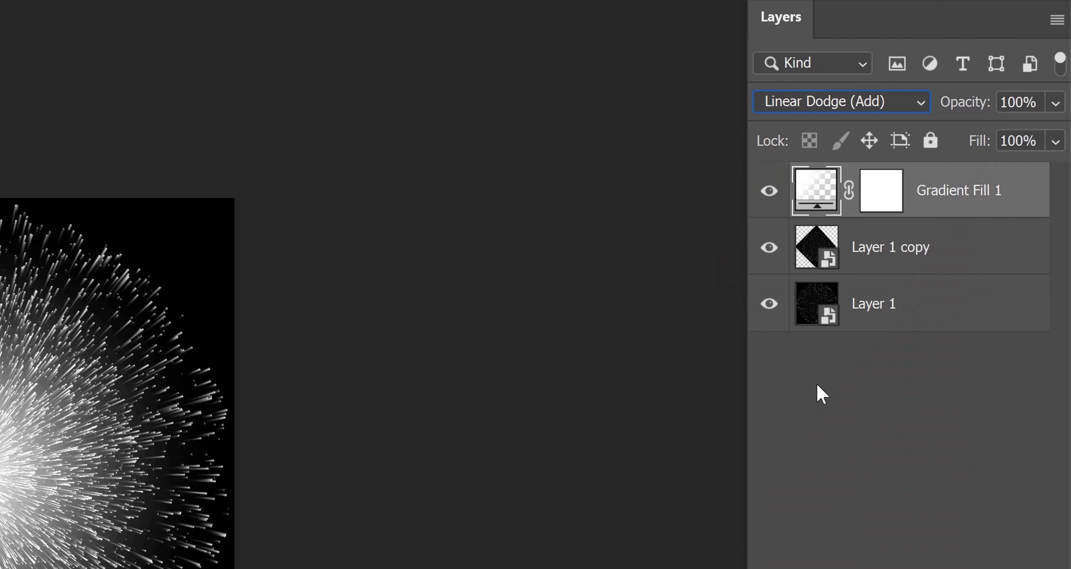
{"action": "left_click", "coordinate": [1056, 104]}
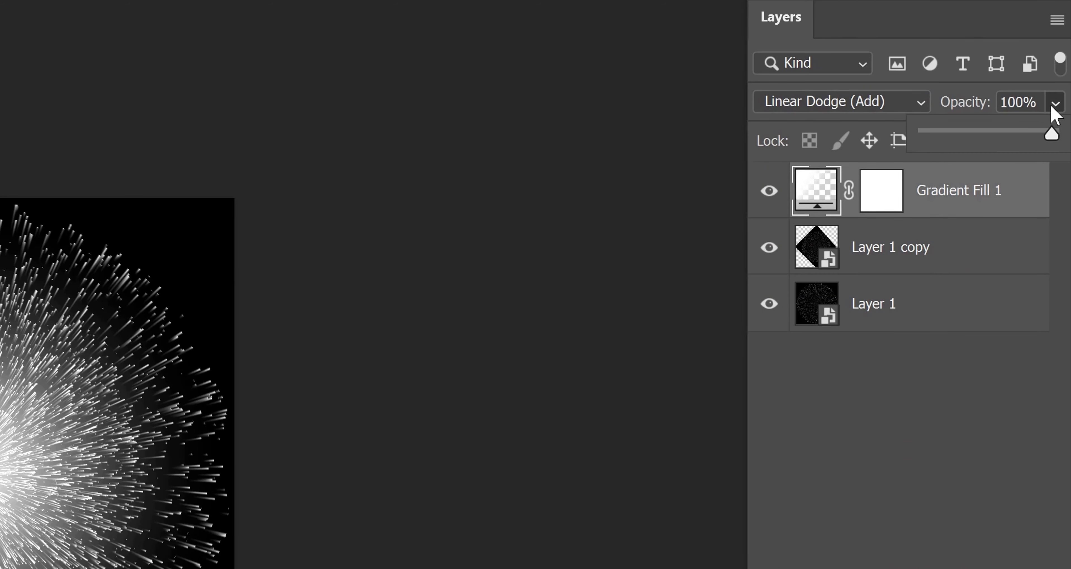
{"action": "left_click", "coordinate": [996, 100]}
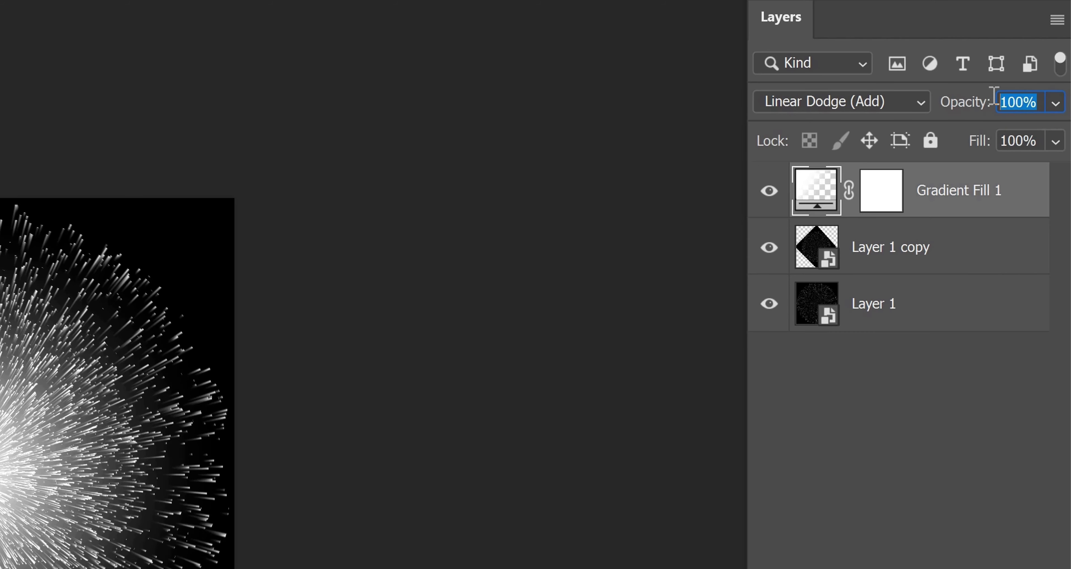
{"action": "type", "text": "80"}
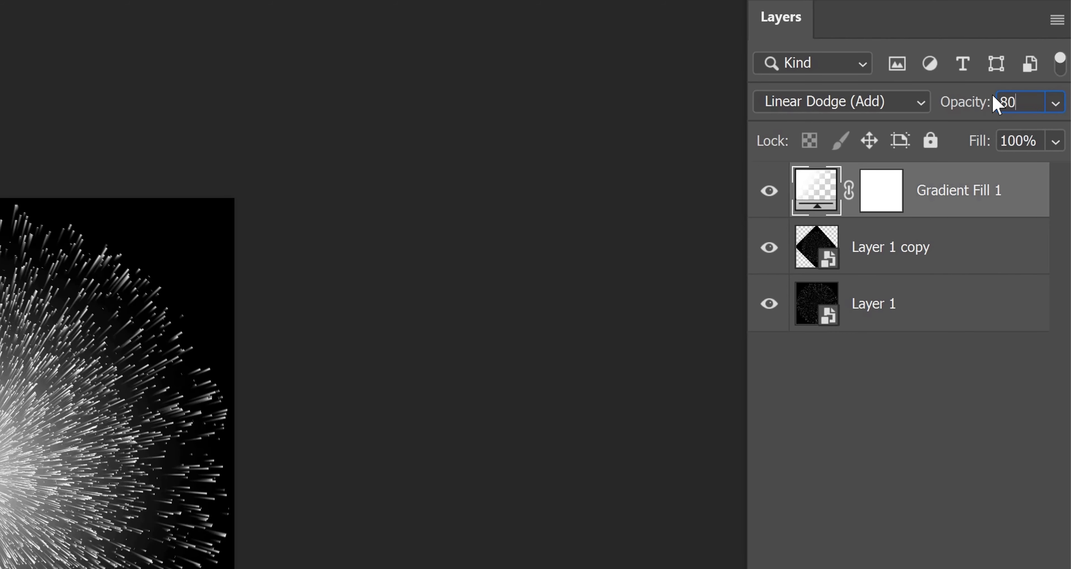
{"action": "left_click", "coordinate": [990, 495]}
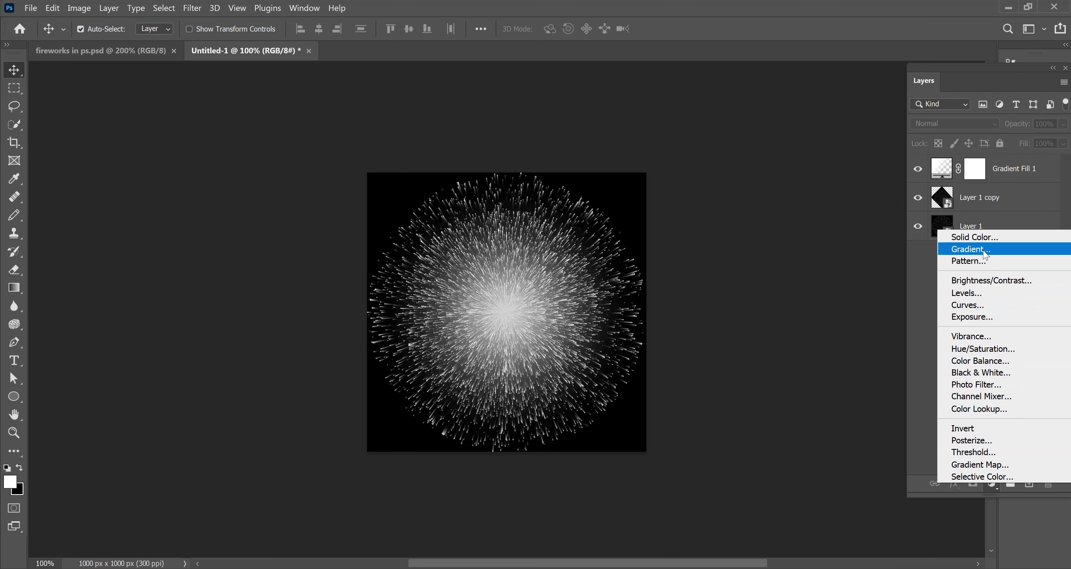
- Add Gradient Fill 2 using a magenta Reds preset in Radial style
{"action": "left_click", "coordinate": [985, 250]}
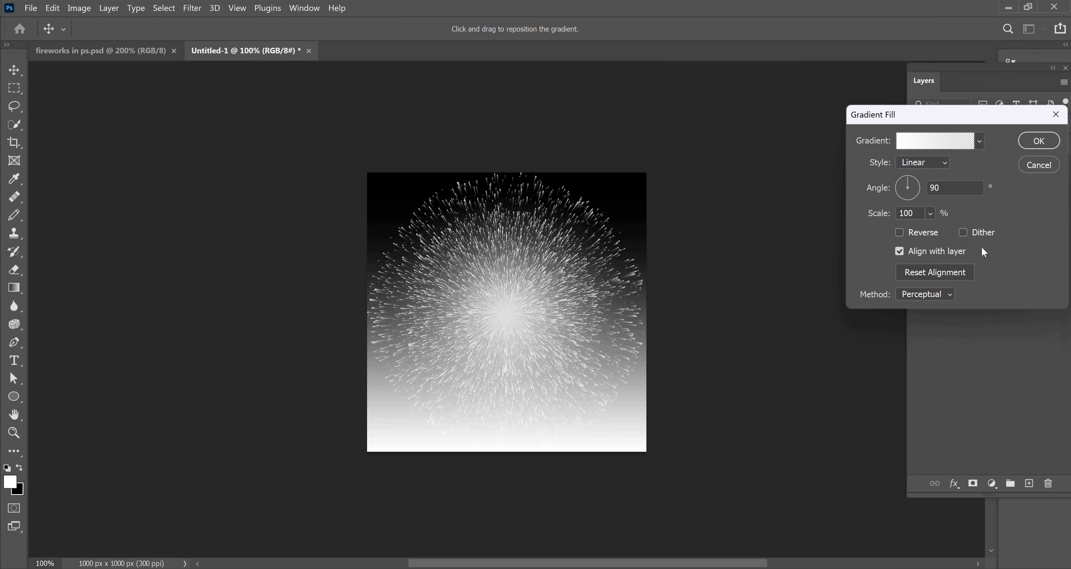
{"action": "left_click", "coordinate": [981, 141]}
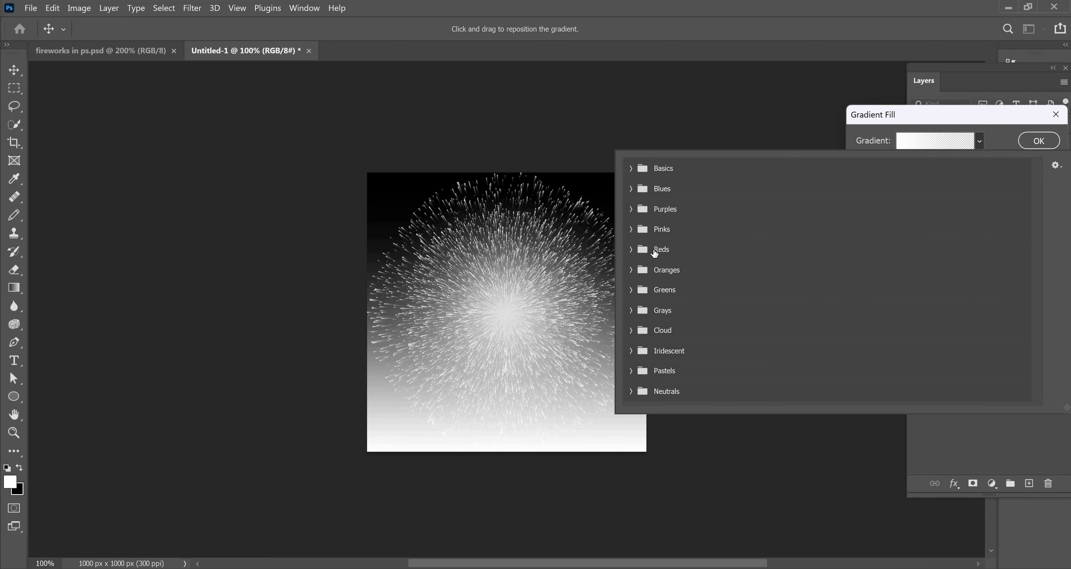
{"action": "left_click", "coordinate": [641, 251]}
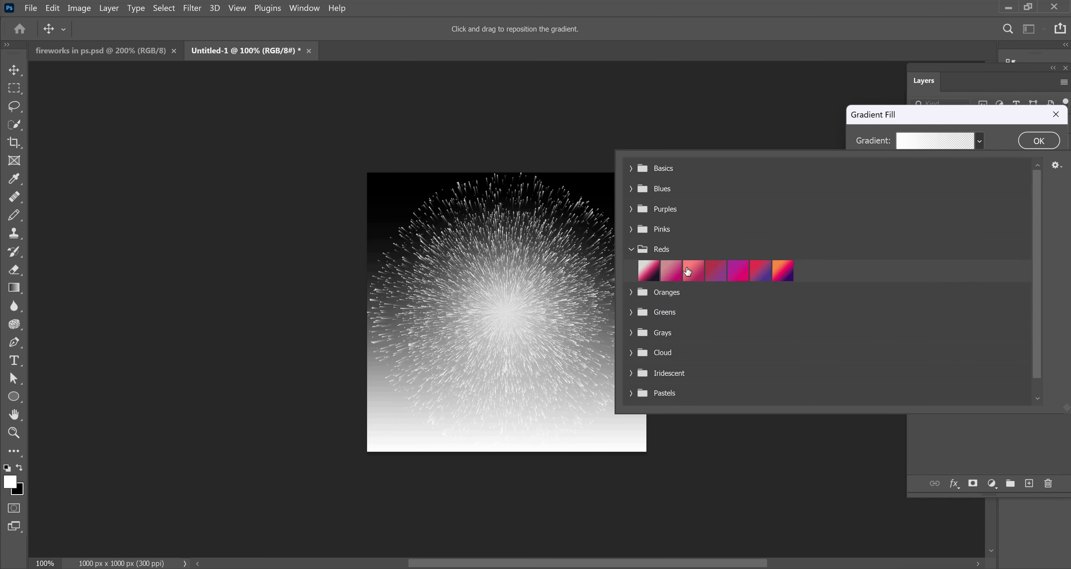
{"action": "left_click", "coordinate": [741, 273]}
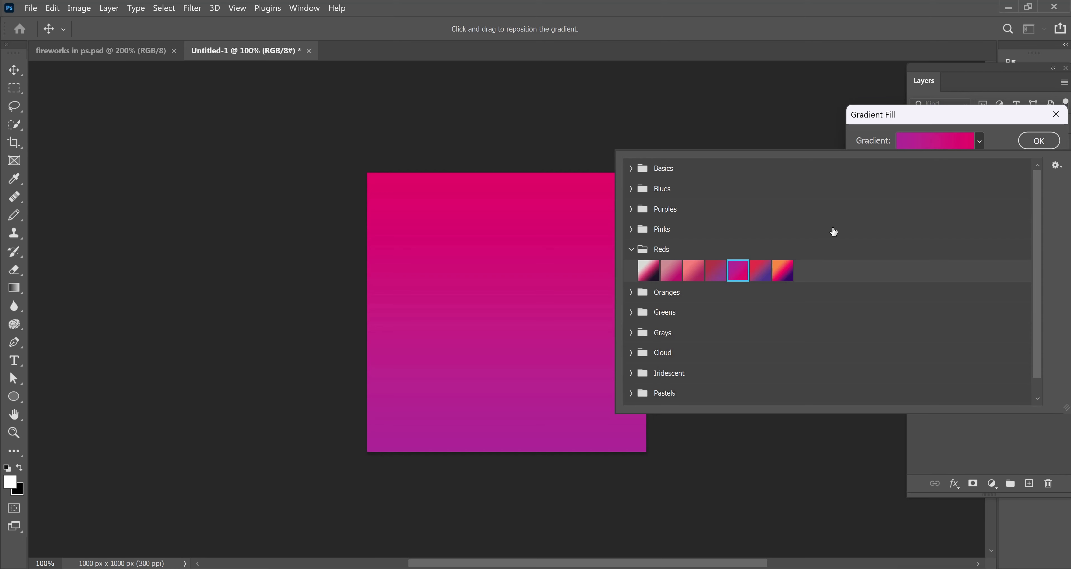
{"action": "left_click", "coordinate": [980, 142]}
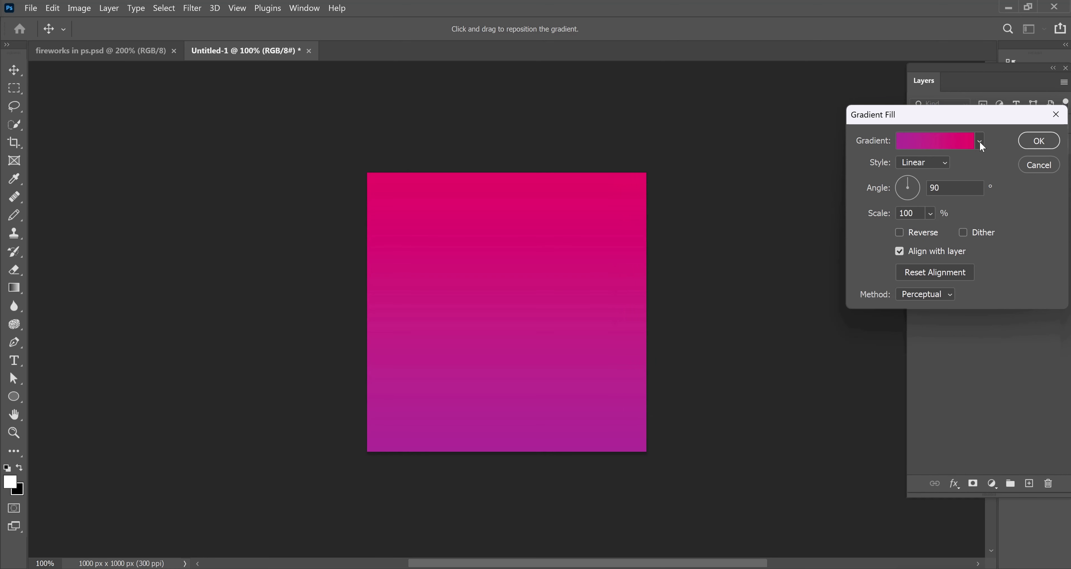
{"action": "left_click", "coordinate": [946, 163]}
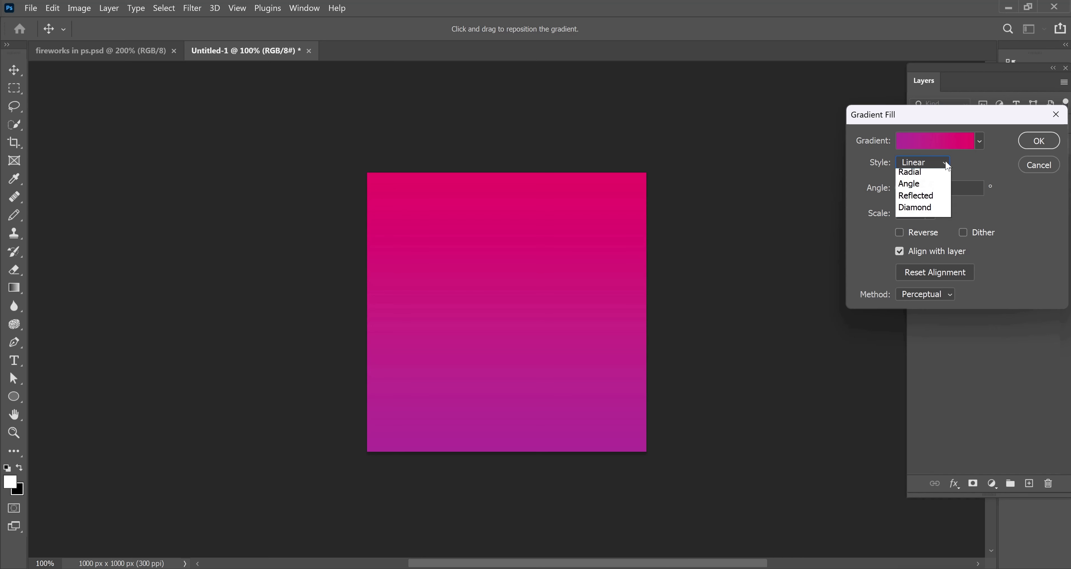
{"action": "left_click", "coordinate": [929, 177]}
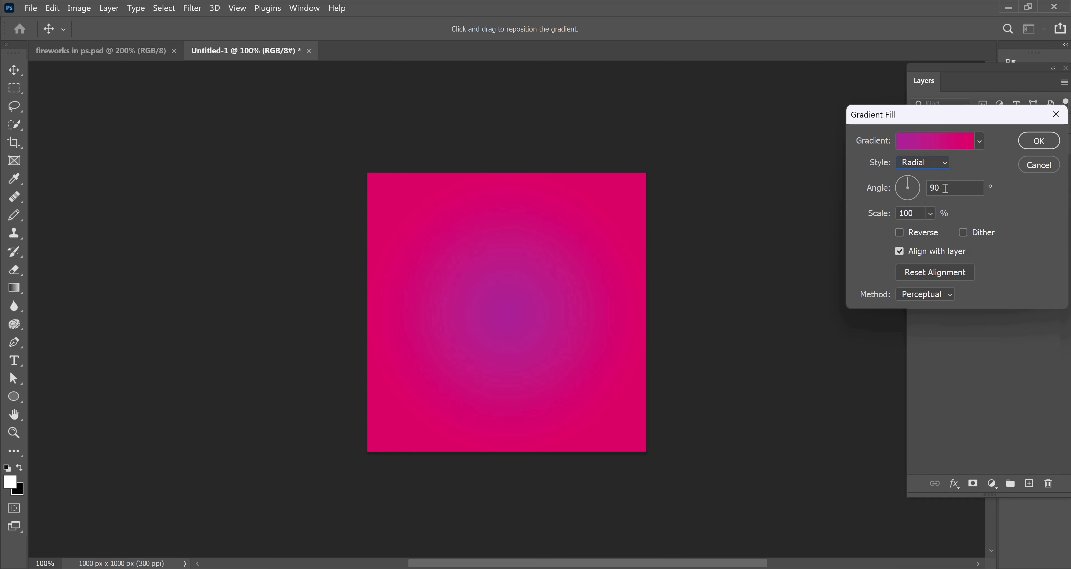
{"action": "left_click", "coordinate": [917, 214]}
{"action": "left_click", "coordinate": [956, 185]}
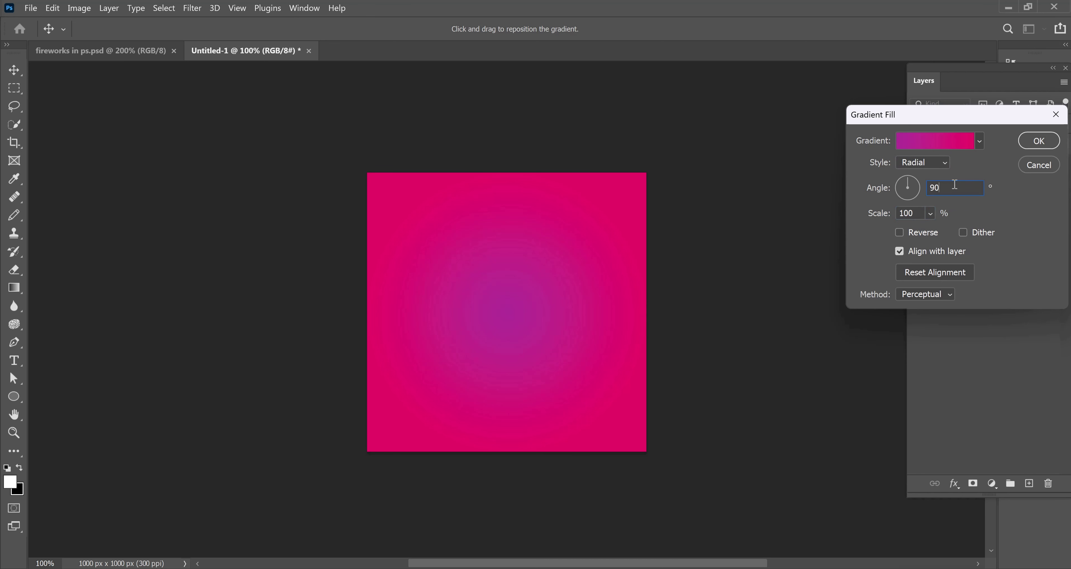
{"action": "left_click", "coordinate": [1025, 141]}
{"action": "left_click", "coordinate": [975, 124]}
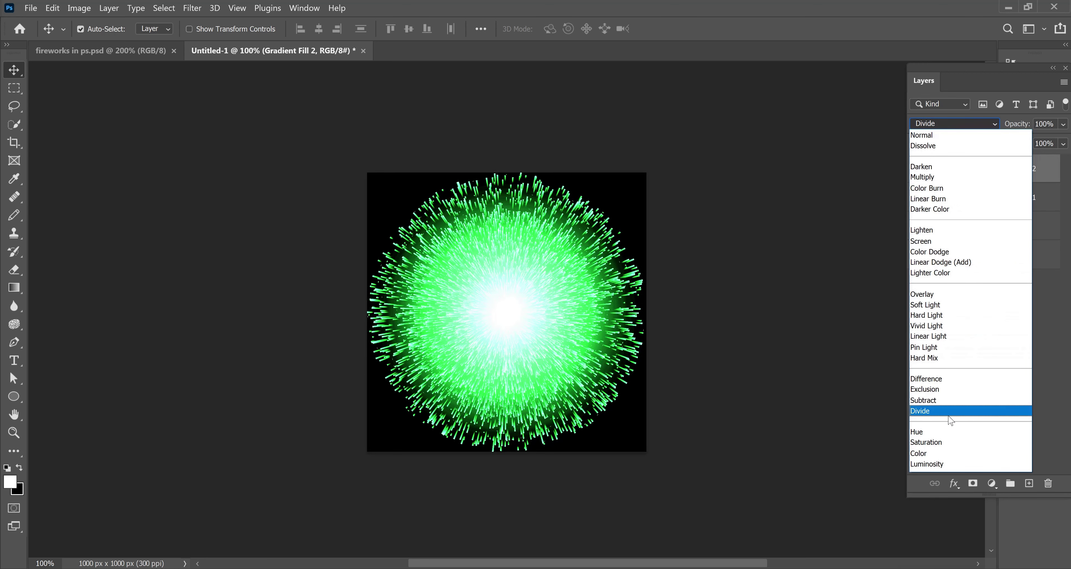
- Set the magenta Gradient Fill 2 layer's blend mode to Color
{"action": "left_click", "coordinate": [949, 456]}
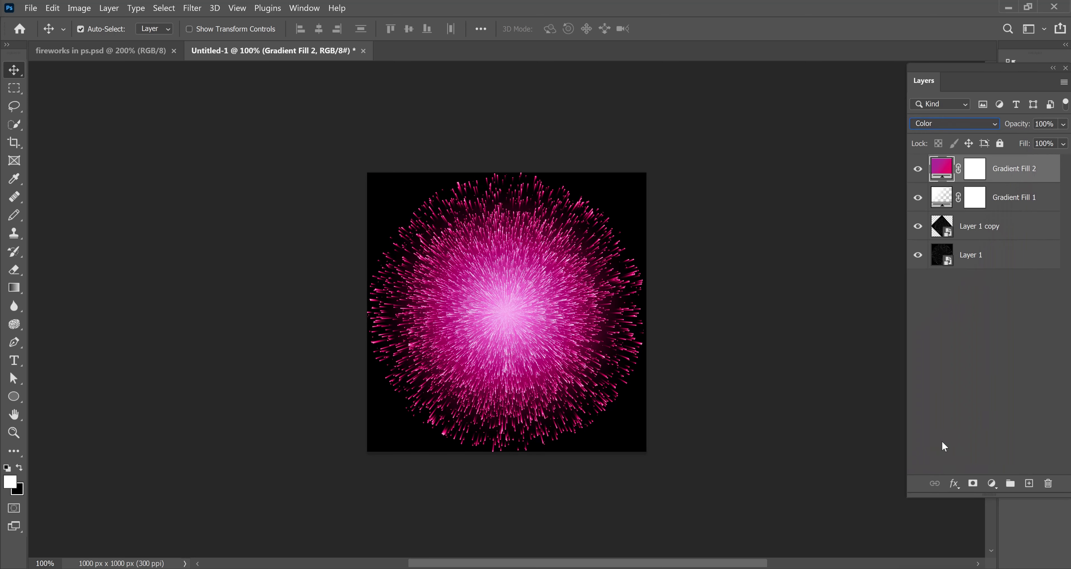
{"action": "left_click", "coordinate": [943, 447]}
{"action": "left_click", "coordinate": [53, 8]}
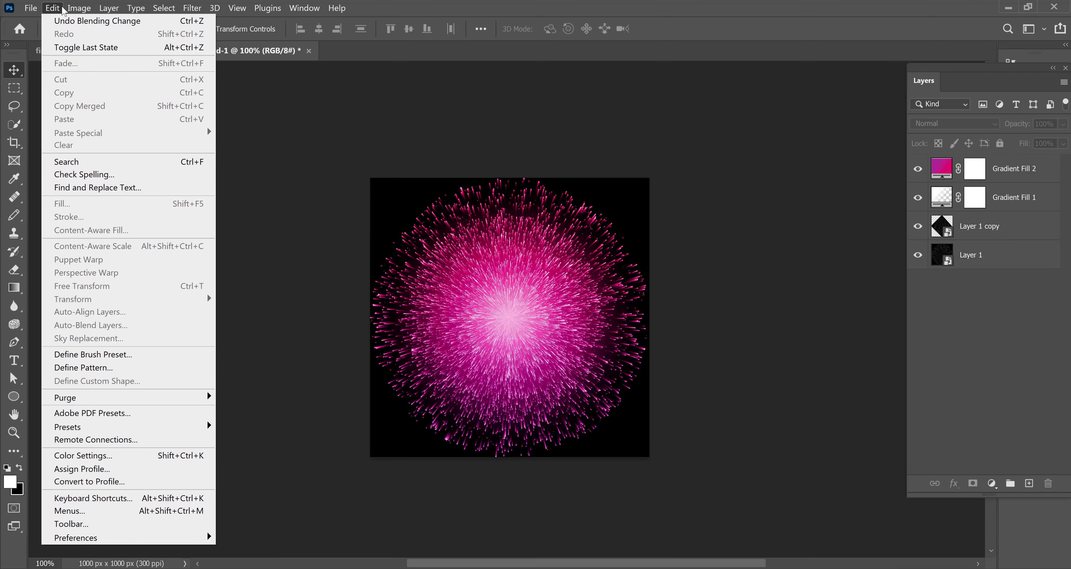
- Enlarge the canvas to 1500 x 1500 pixels
{"action": "left_click", "coordinate": [78, 8]}
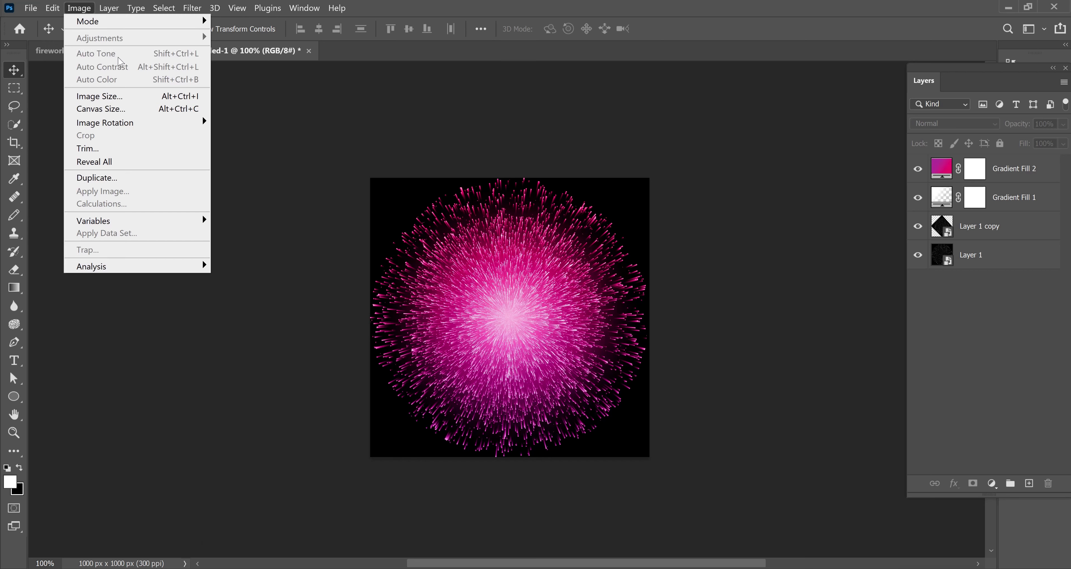
{"action": "left_click", "coordinate": [114, 109]}
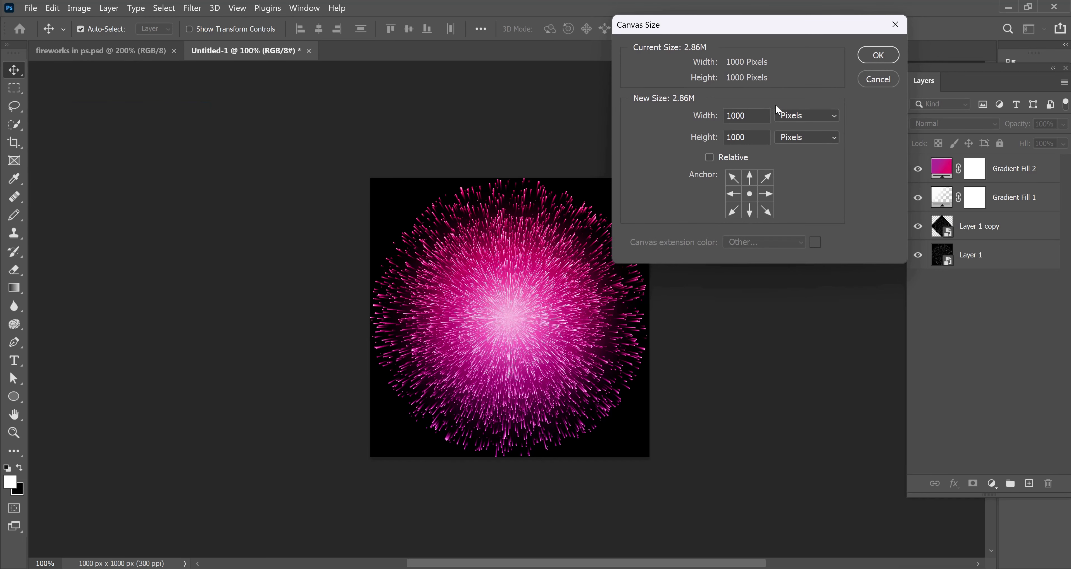
{"action": "left_click_drag", "start_coordinate": [749, 116], "coordinate": [731, 118]}
{"action": "type", "text": "1500"}
{"action": "key", "text": "Tab"}
{"action": "type", "text": "1500"}
{"action": "left_click", "coordinate": [879, 57]}
{"action": "scroll", "coordinate": [681, 250], "scroll_direction": "down", "scroll_amount": 1}
{"action": "scroll", "coordinate": [680, 249], "scroll_direction": "down", "scroll_amount": 1}
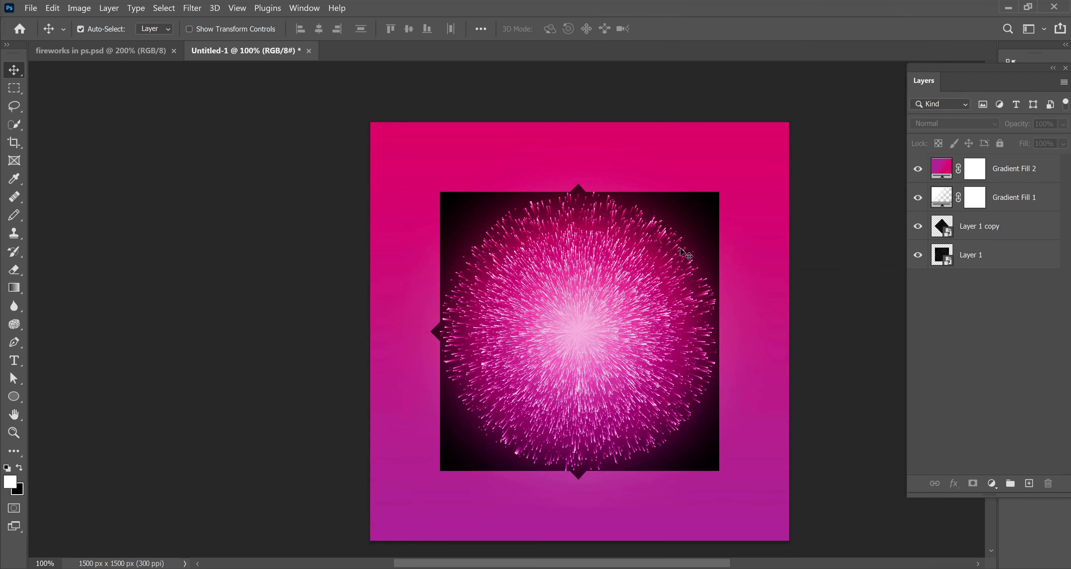
{"action": "scroll", "coordinate": [681, 249], "scroll_direction": "down", "scroll_amount": 1}
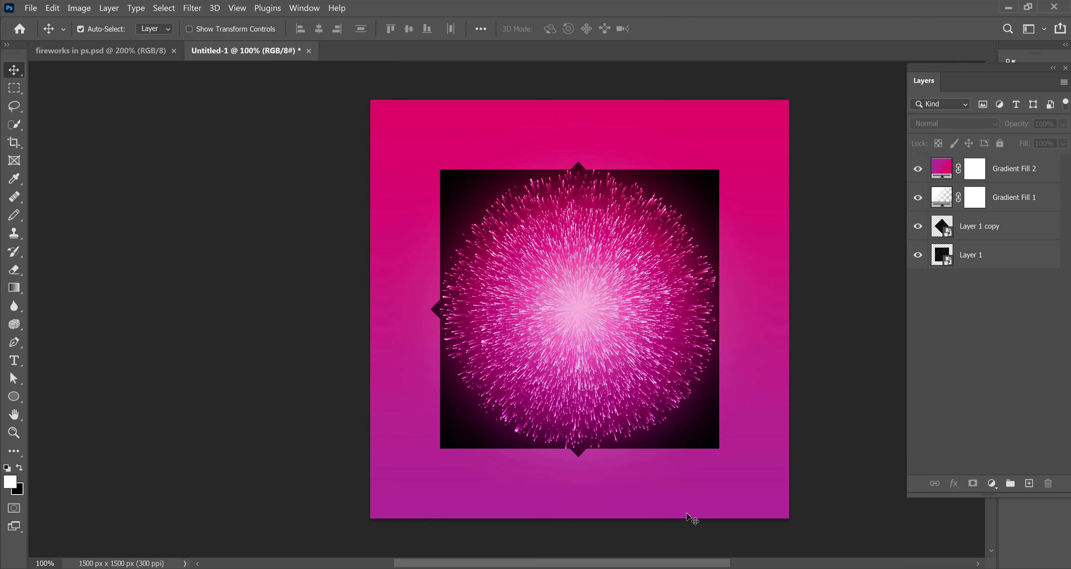
- Merge the pink firework over a black layer into one smart object and drop it into fireworks in ps.psd
{"action": "left_click", "coordinate": [1021, 184]}
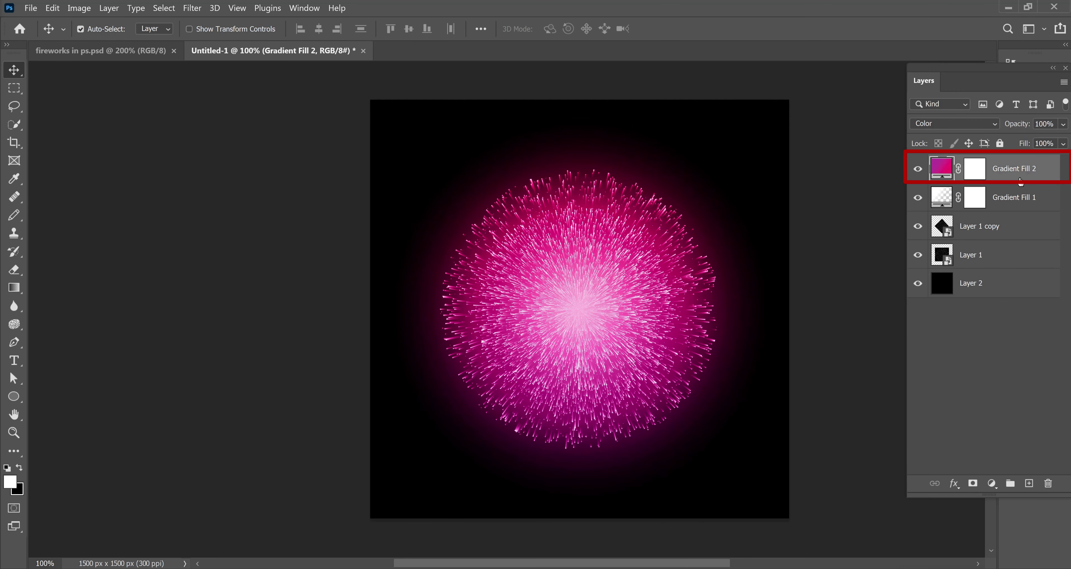
{"action": "left_click", "coordinate": [1023, 284], "text": "shift"}
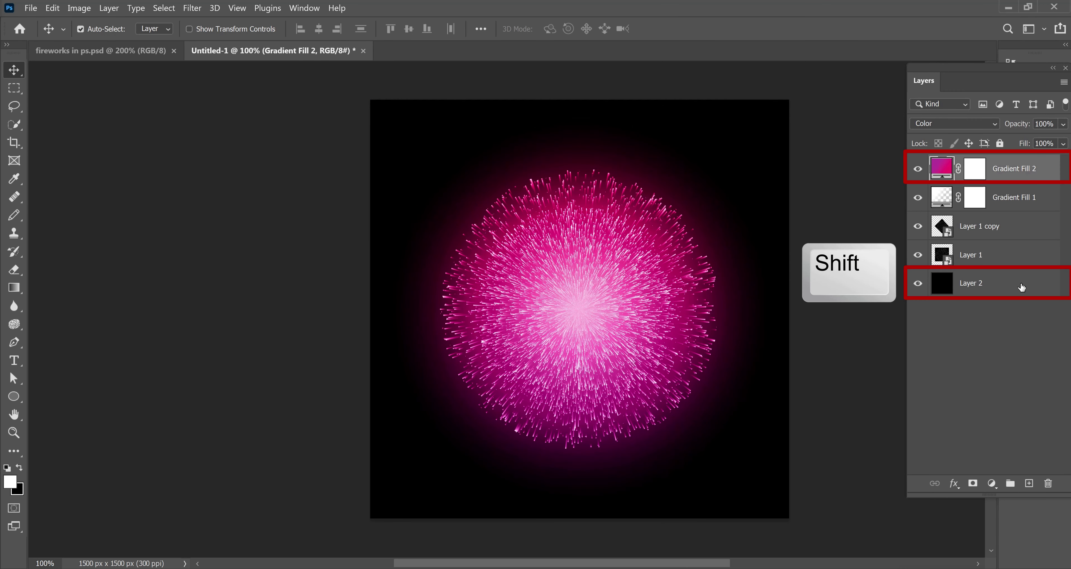
{"action": "left_click", "coordinate": [1065, 82]}
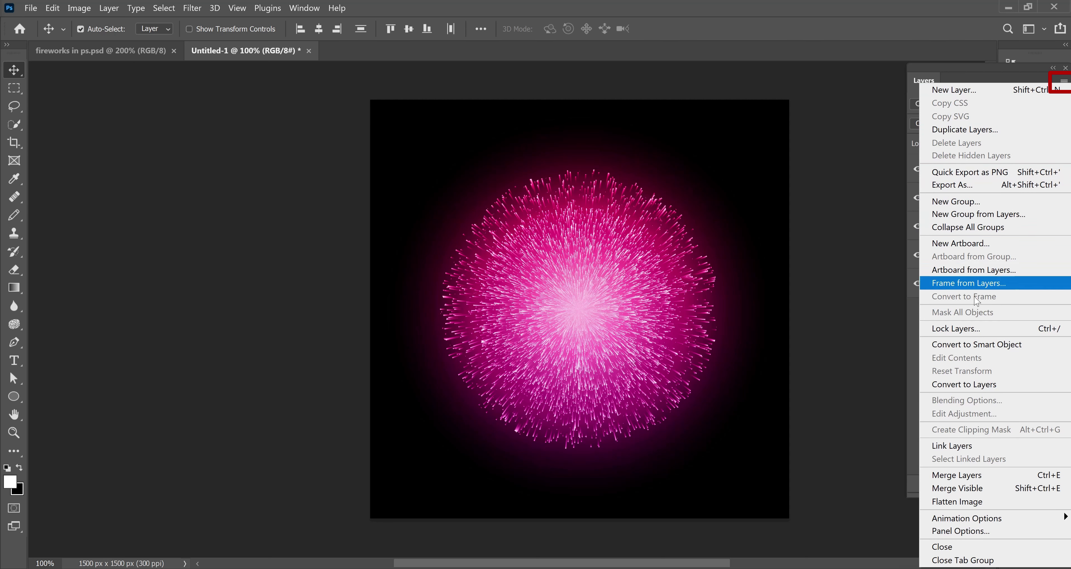
{"action": "left_click", "coordinate": [985, 344]}
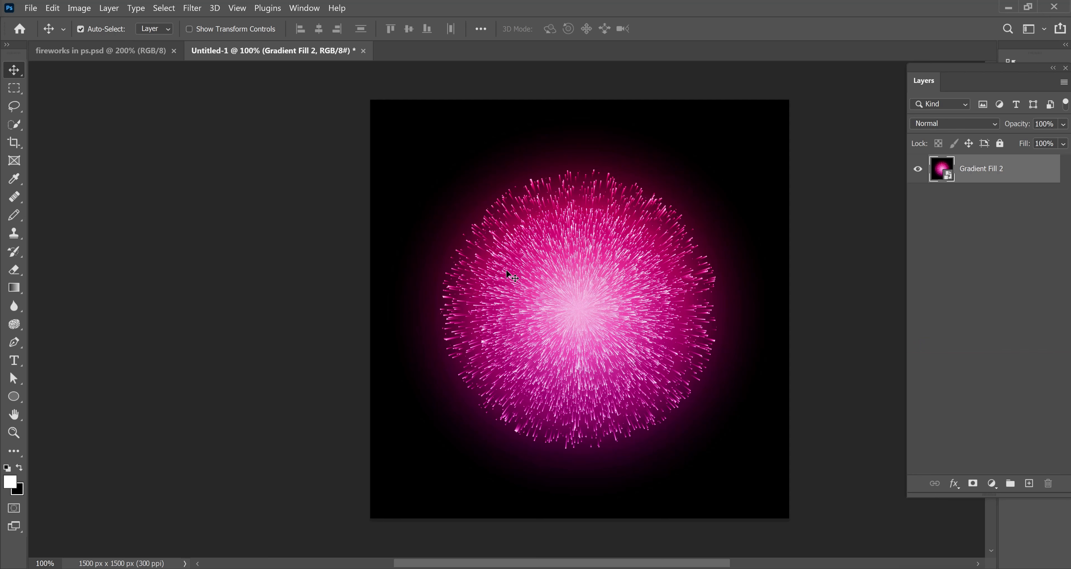
{"action": "mouse_move", "coordinate": [506, 271]}
{"action": "left_mouse_down"}
{"action": "mouse_move", "coordinate": [111, 36]}
{"action": "mouse_move", "coordinate": [113, 53]}
{"action": "left_mouse_up"}
{"action": "left_click_drag", "start_coordinate": [321, 211], "coordinate": [432, 284]}
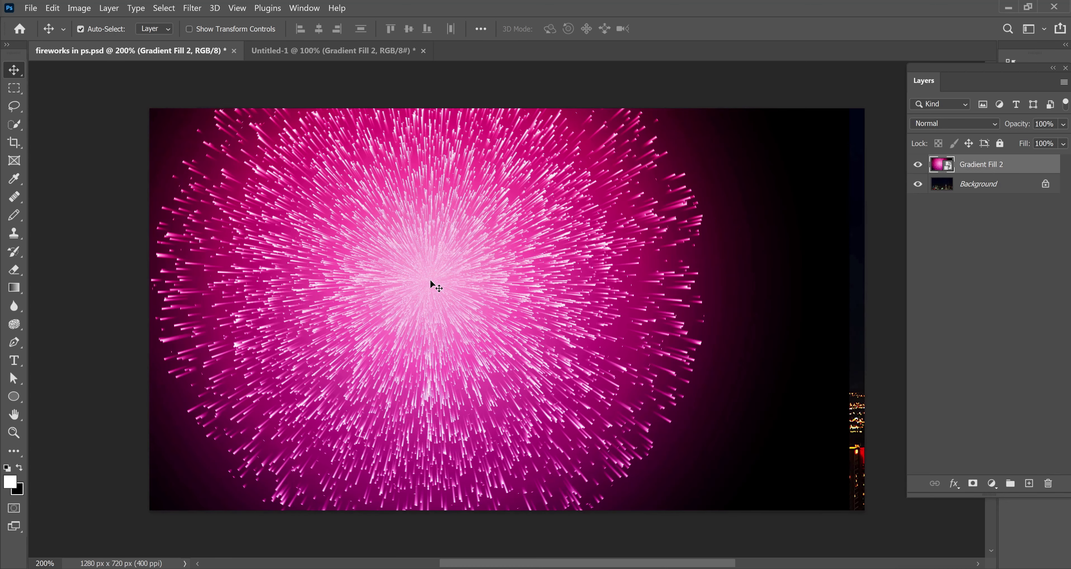
- Scale the pink firework down to 39.15%, shift it left, and set it to Screen
{"action": "scroll", "coordinate": [430, 279], "scroll_direction": "down", "scroll_amount": 1}
{"action": "key", "text": "ctrl"}
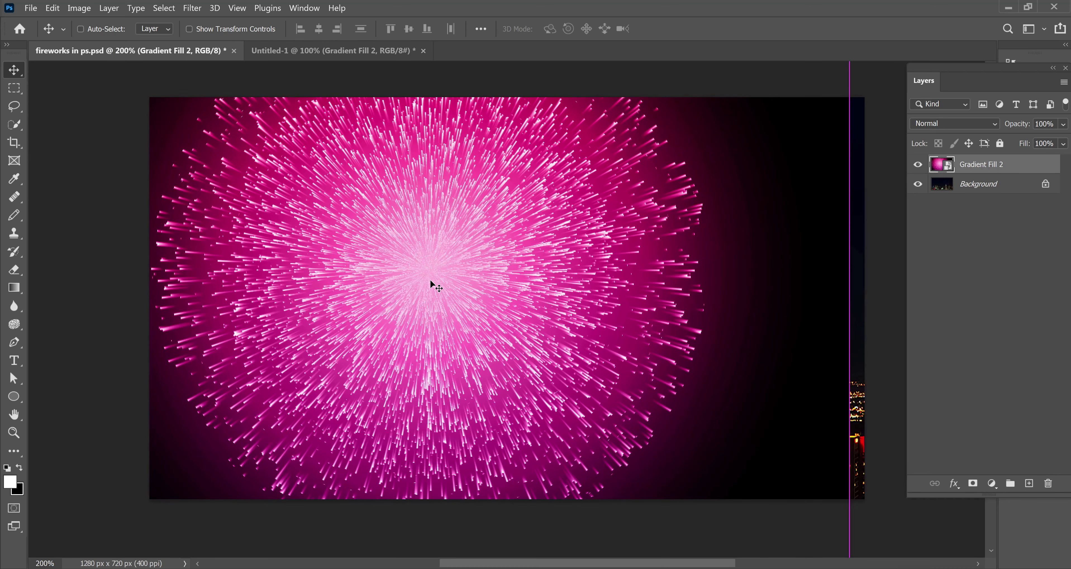
{"action": "key", "text": "ctrl+t"}
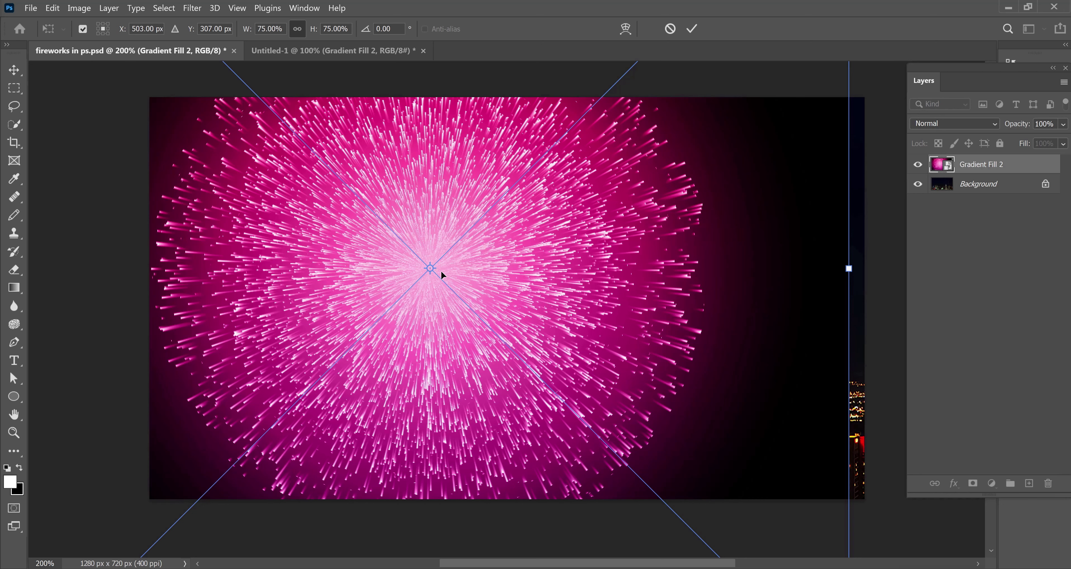
{"action": "key", "text": "ctrl+minus"}
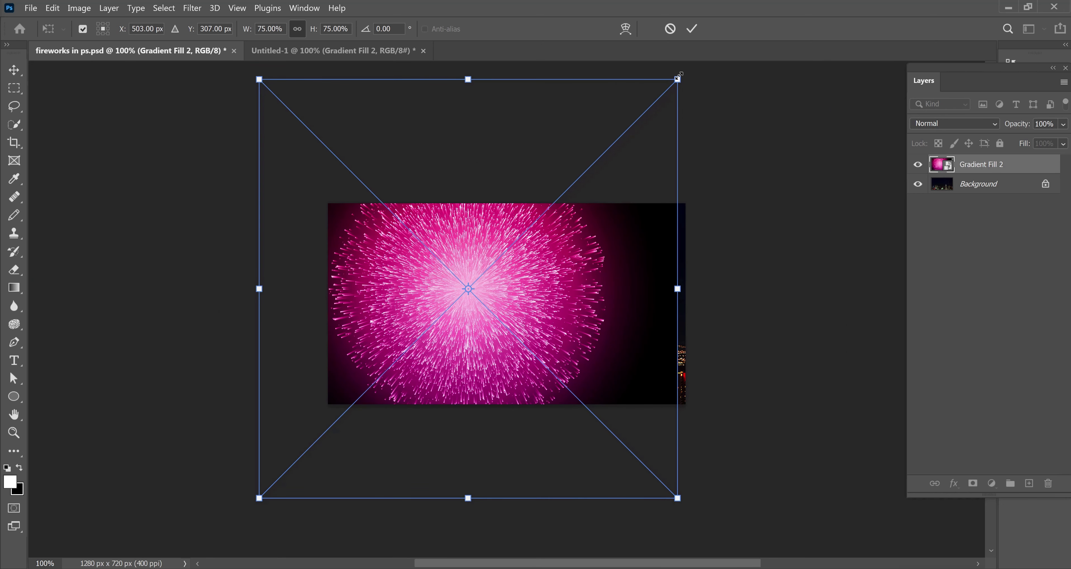
{"action": "mouse_move", "coordinate": [678, 78]}
{"action": "left_mouse_down"}
{"action": "mouse_move", "coordinate": [564, 214]}
{"action": "mouse_move", "coordinate": [578, 180]}
{"action": "left_mouse_up"}
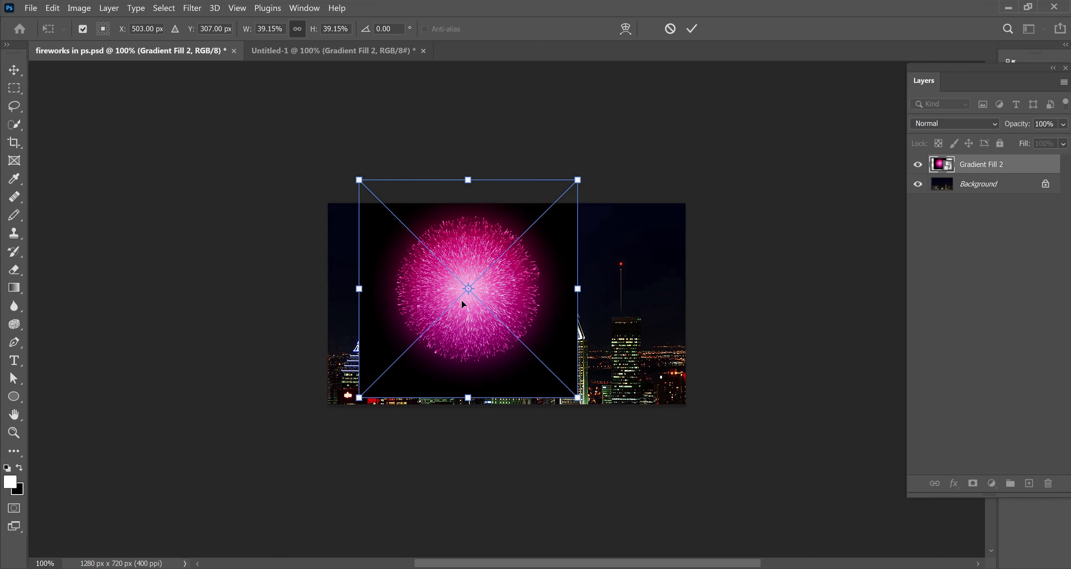
{"action": "mouse_move", "coordinate": [469, 291]}
{"action": "left_mouse_down"}
{"action": "mouse_move", "coordinate": [481, 298]}
{"action": "mouse_move", "coordinate": [458, 281]}
{"action": "mouse_move", "coordinate": [455, 291]}
{"action": "left_mouse_up"}
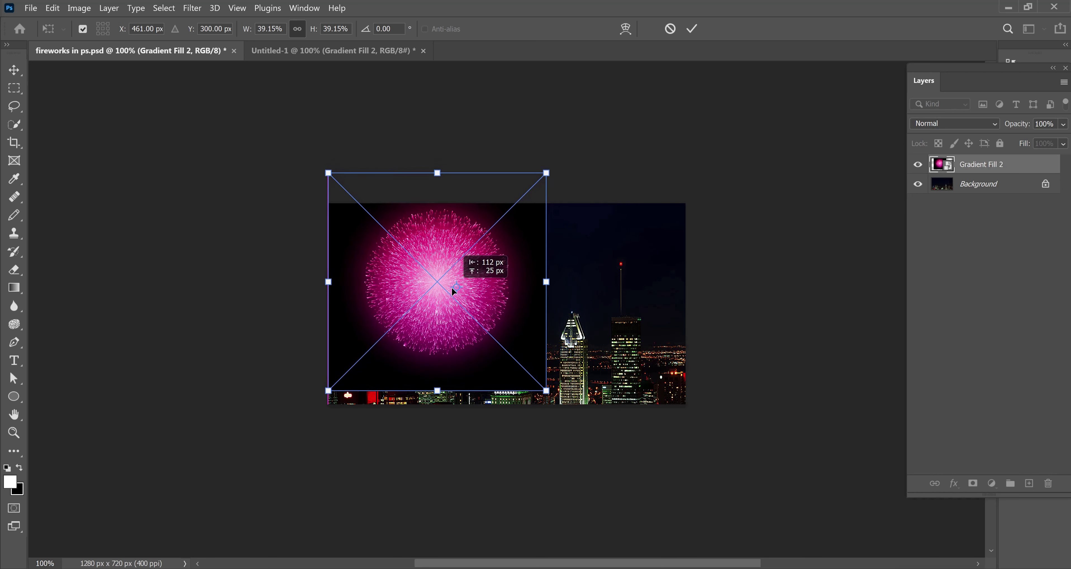
{"action": "left_click", "coordinate": [973, 125]}
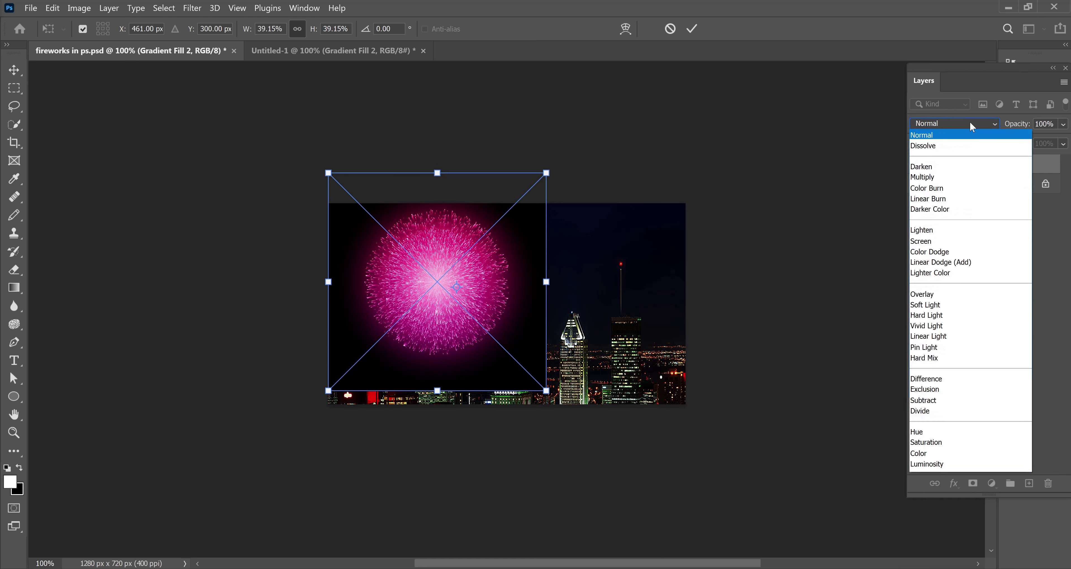
{"action": "left_click", "coordinate": [935, 241]}
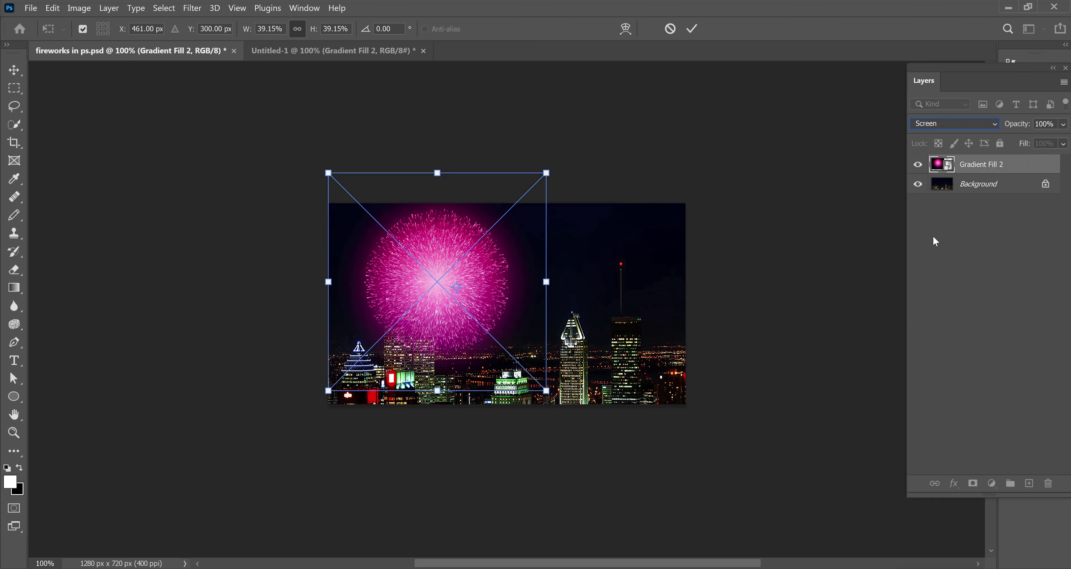
- Shrink the pink firework further and move it up to the upper left
{"action": "key", "text": "Return"}
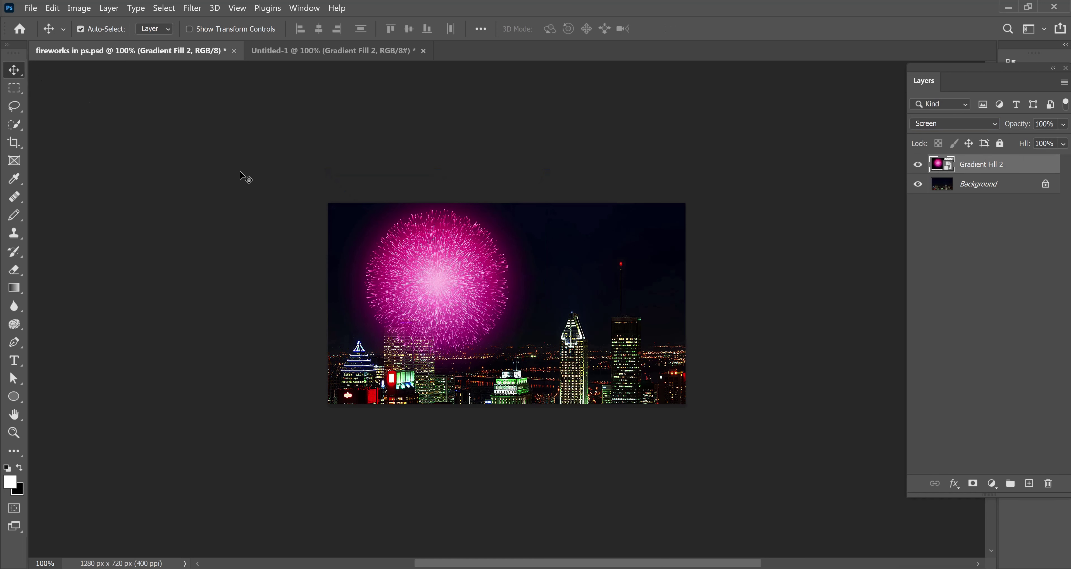
{"action": "left_click_drag", "start_coordinate": [456, 301], "coordinate": [444, 300]}
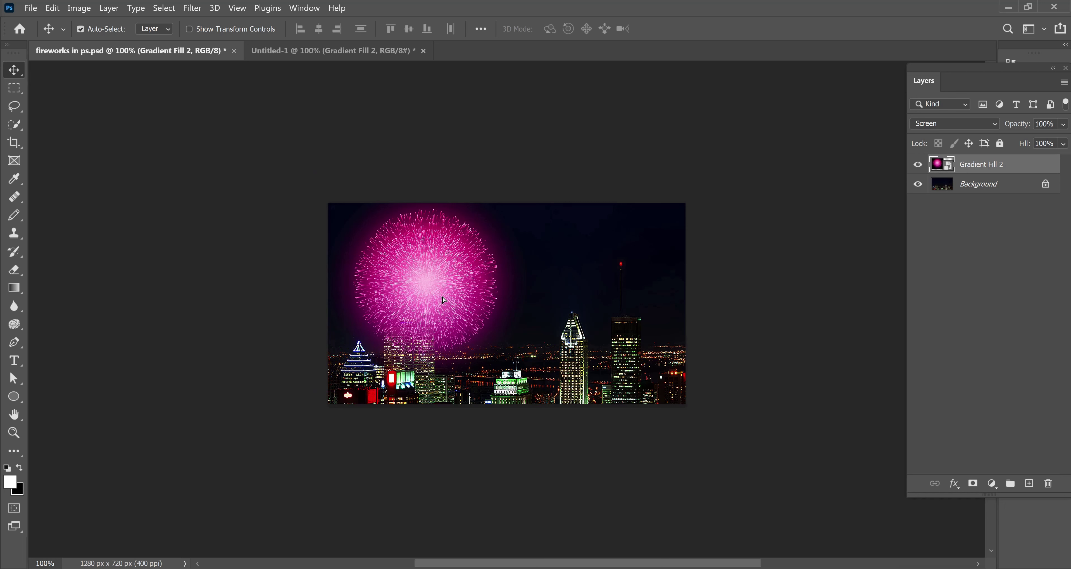
{"action": "key", "text": "ctrl+t"}
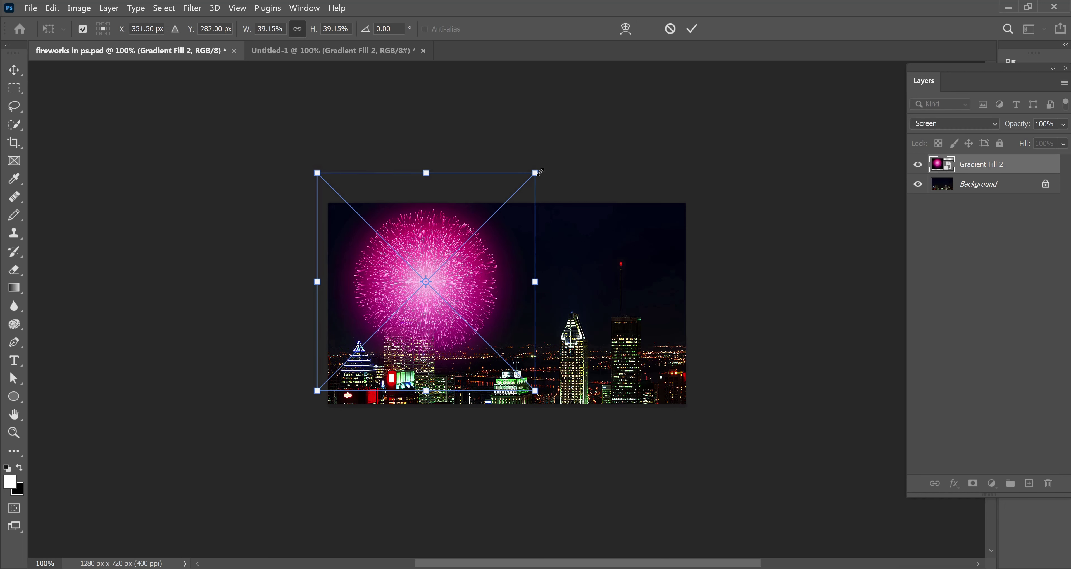
{"action": "left_click_drag", "start_coordinate": [541, 171], "coordinate": [515, 199]}
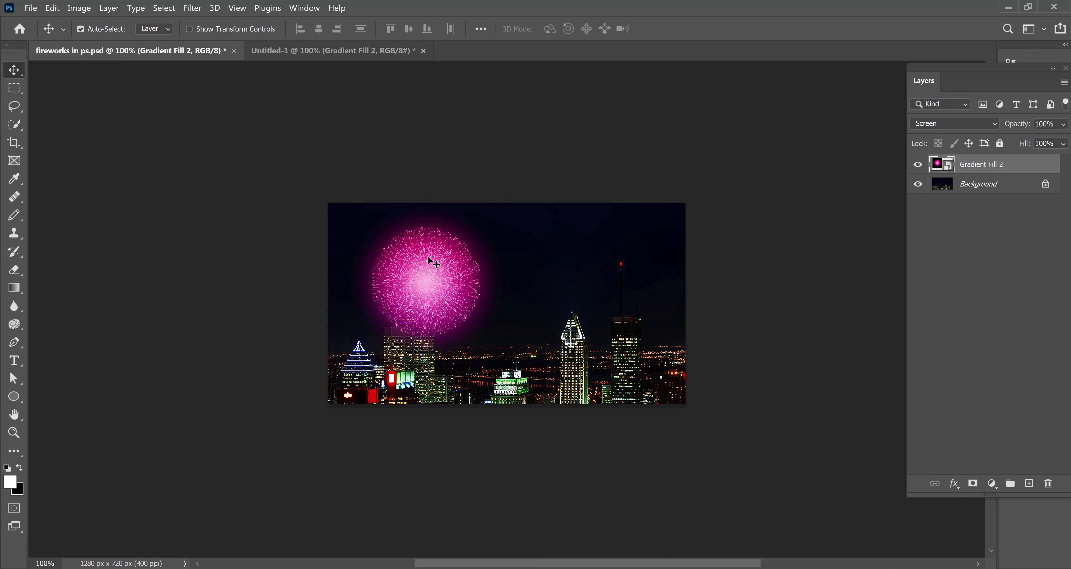
{"action": "mouse_move", "coordinate": [425, 259]}
{"action": "left_mouse_down"}
{"action": "mouse_move", "coordinate": [406, 248]}
{"action": "mouse_move", "coordinate": [489, 252]}
{"action": "mouse_move", "coordinate": [369, 240]}
{"action": "left_mouse_up"}
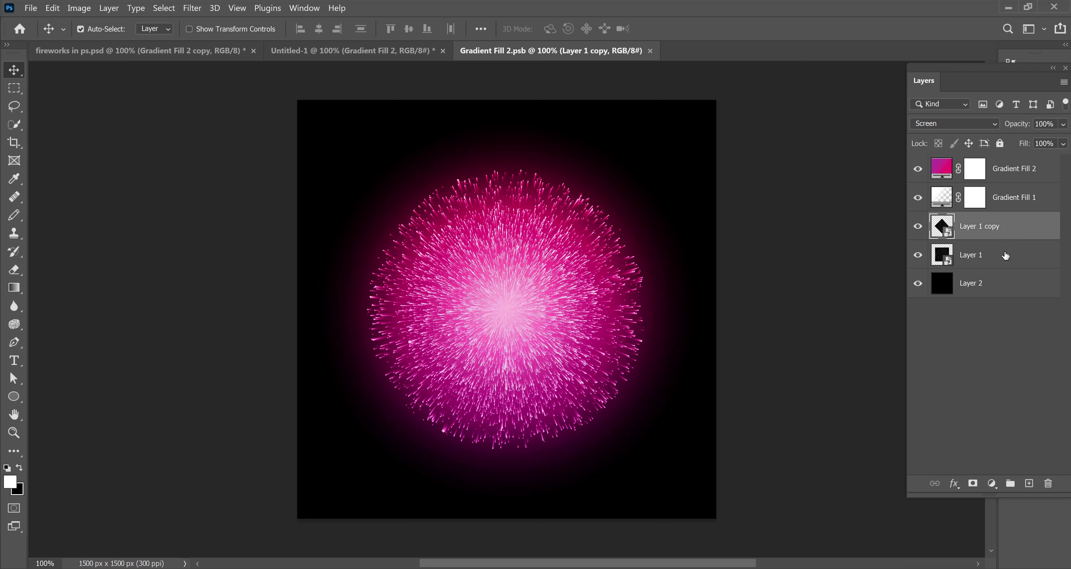
- Enlarge the Layer 1 burst to about 124%
{"action": "left_click", "coordinate": [1006, 256]}
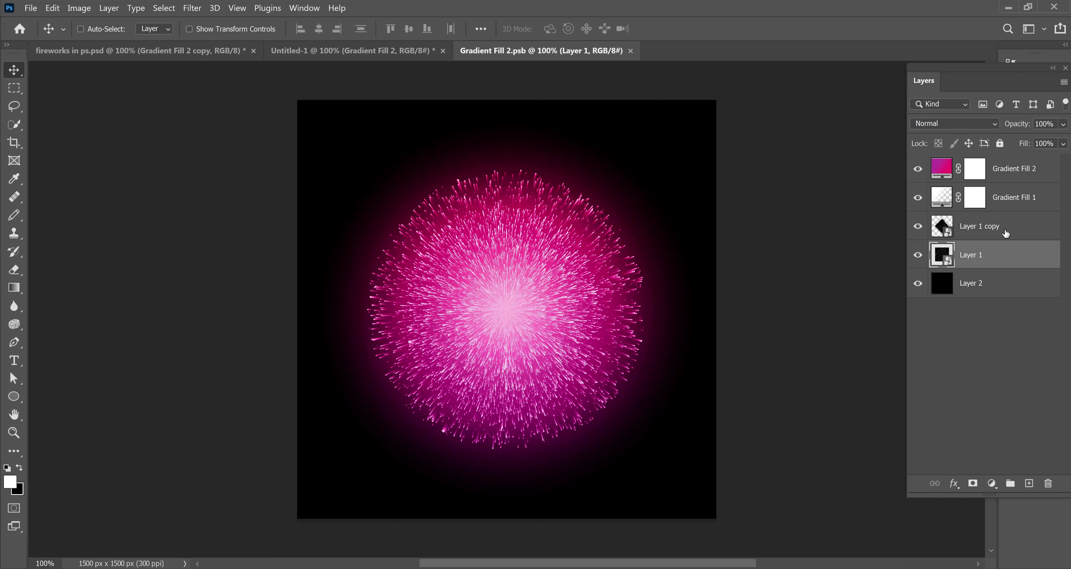
{"action": "key", "text": "ctrl+t"}
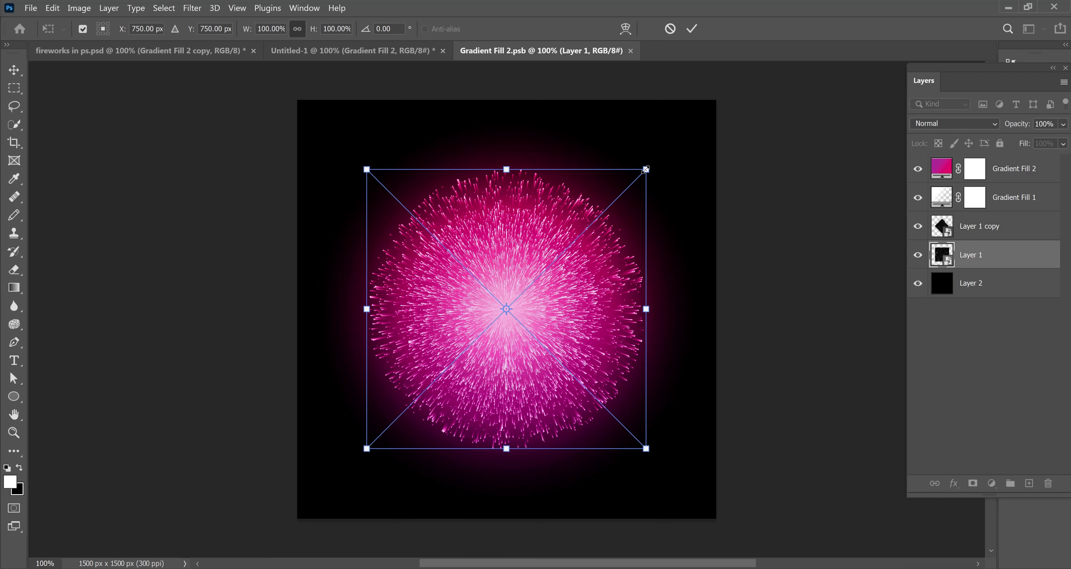
{"action": "left_click_drag", "start_coordinate": [646, 169], "coordinate": [679, 159]}
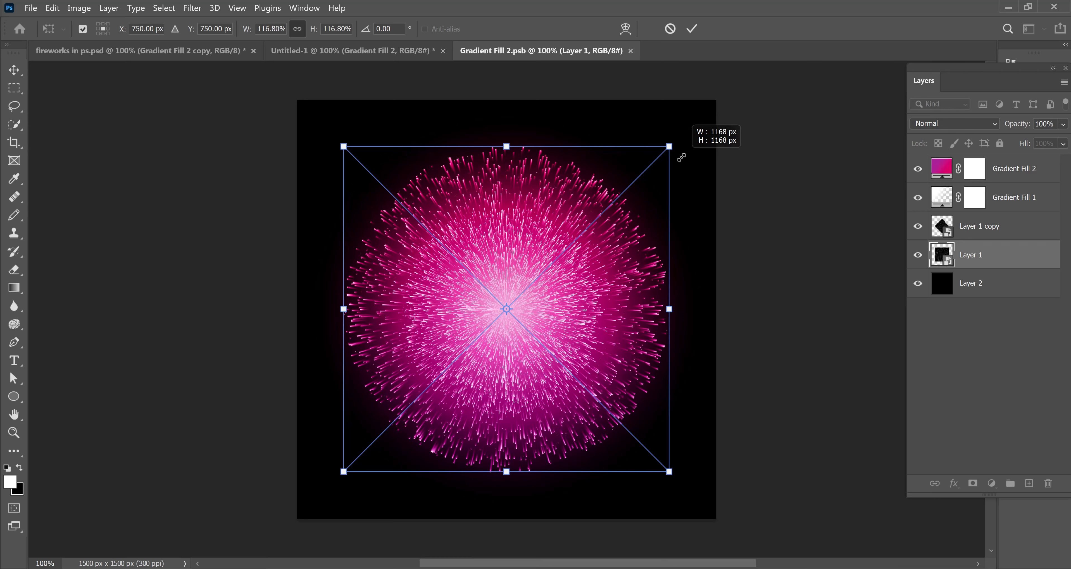
{"action": "left_click_drag", "start_coordinate": [680, 159], "coordinate": [695, 150]}
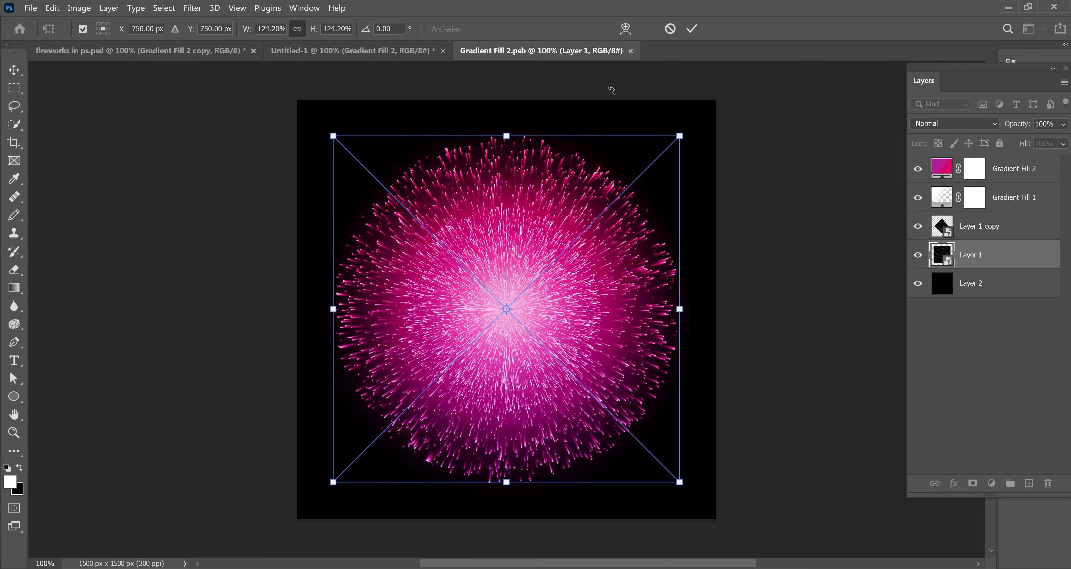
{"action": "left_click", "coordinate": [695, 31]}
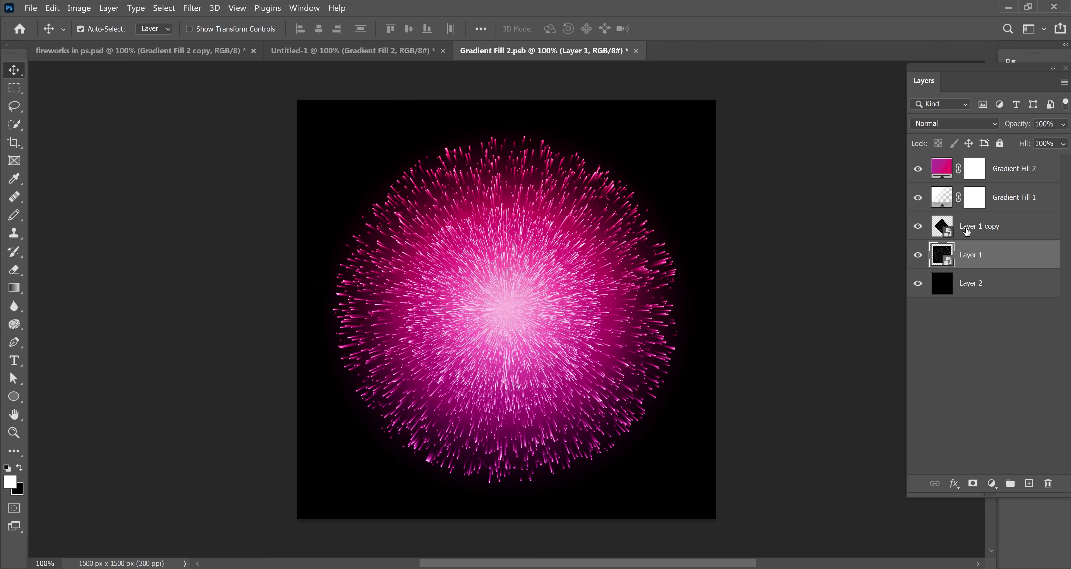
- Shrink the rotated Layer 1 copy burst to about 71%
{"action": "left_click", "coordinate": [953, 232]}
{"action": "key", "text": "ctrl+t"}
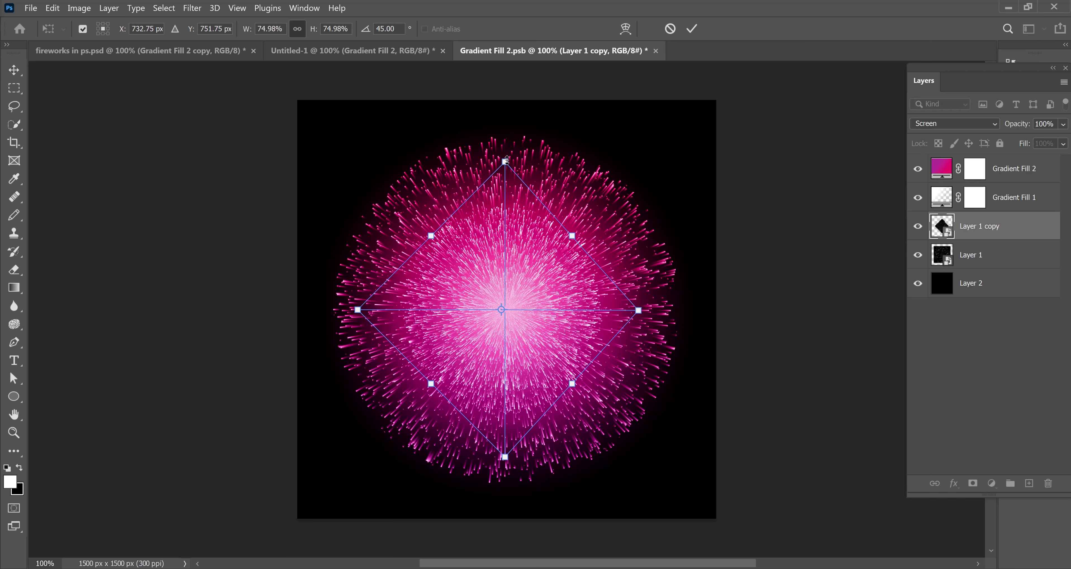
{"action": "left_click_drag", "start_coordinate": [507, 160], "coordinate": [505, 167]}
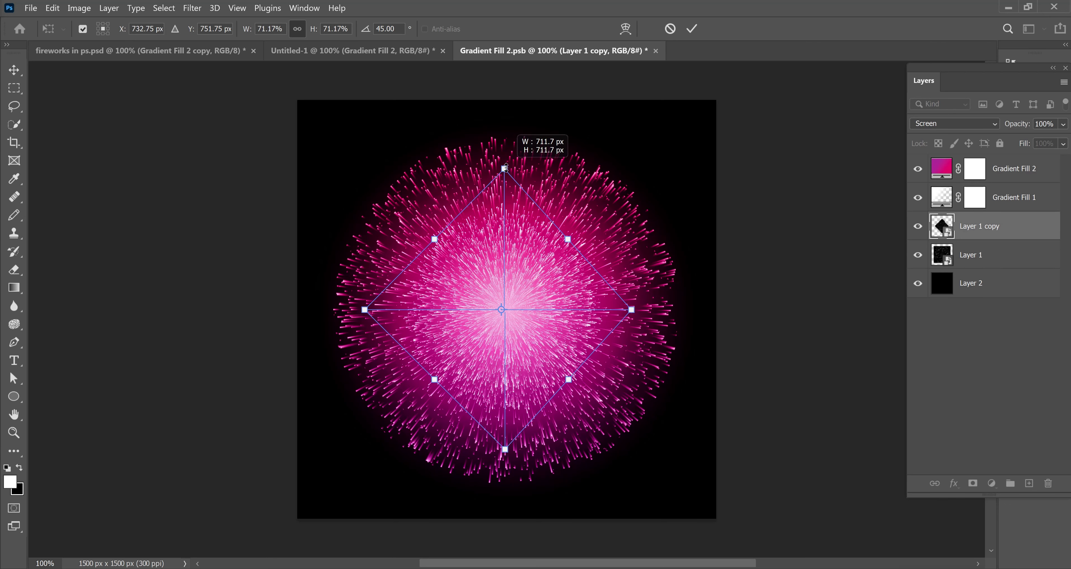
{"action": "key", "text": "Return"}
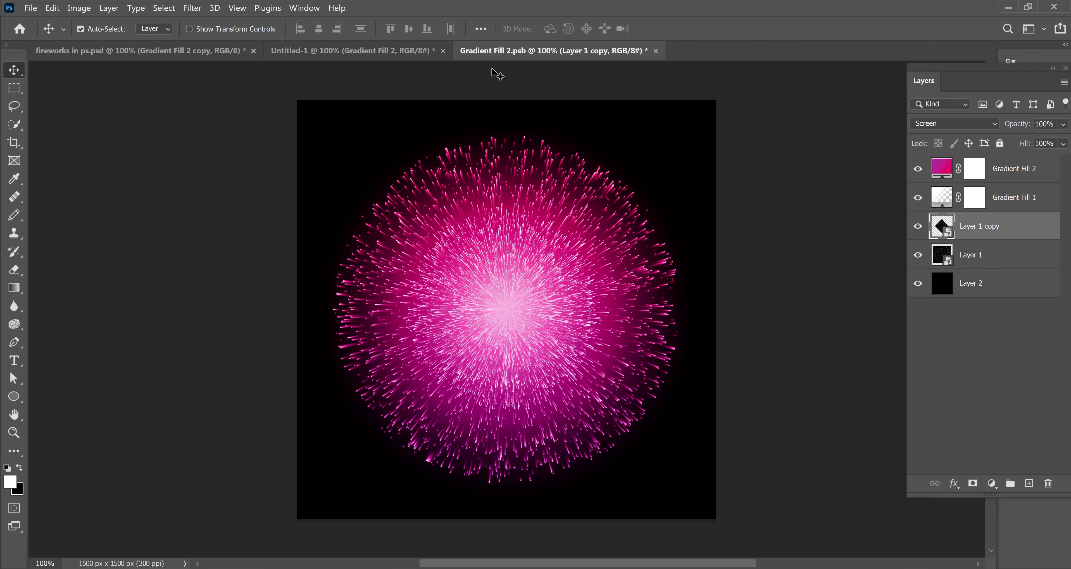
- Save the smart object and arrange the two pink fireworks side by side above the skyline
{"action": "left_click", "coordinate": [656, 51]}
{"action": "left_click", "coordinate": [561, 240]}
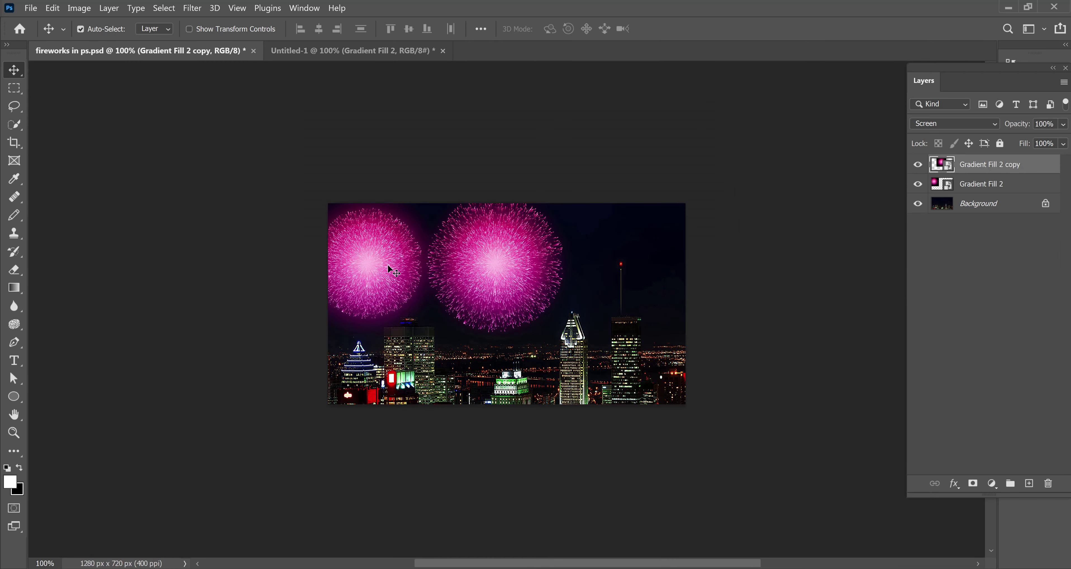
{"action": "left_click", "coordinate": [382, 265]}
{"action": "left_click_drag", "start_coordinate": [382, 265], "coordinate": [637, 271]}
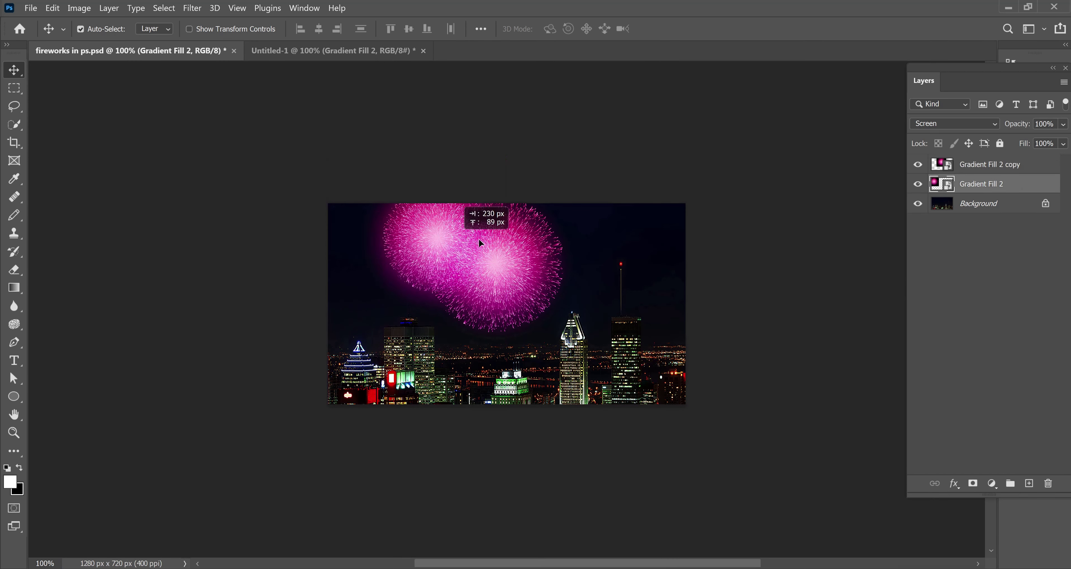
{"action": "left_click_drag", "start_coordinate": [497, 265], "coordinate": [396, 262]}
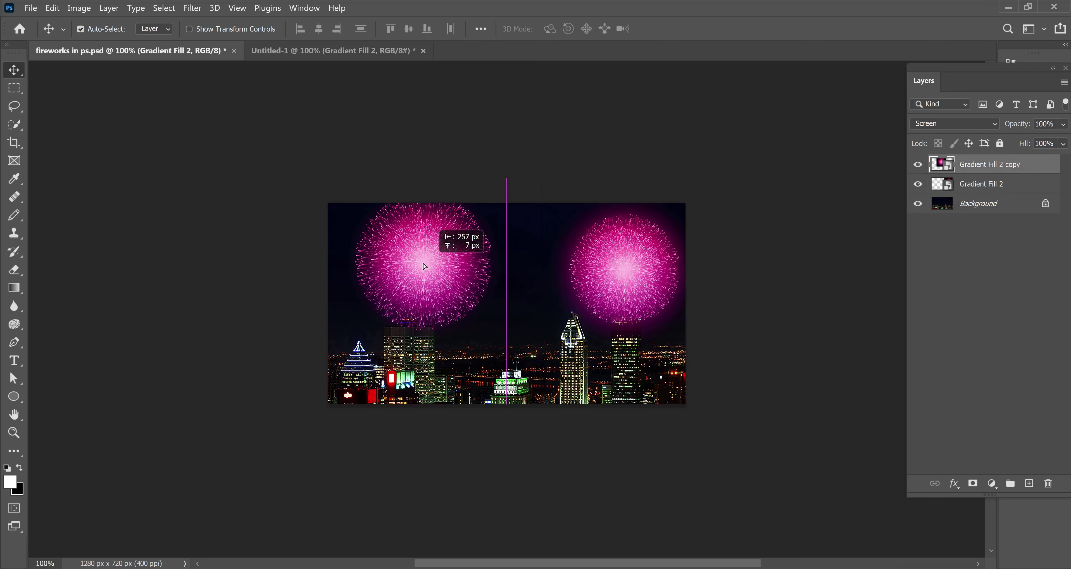
{"action": "left_click_drag", "start_coordinate": [621, 270], "coordinate": [557, 267]}
{"action": "left_click_drag", "start_coordinate": [410, 253], "coordinate": [411, 263]}
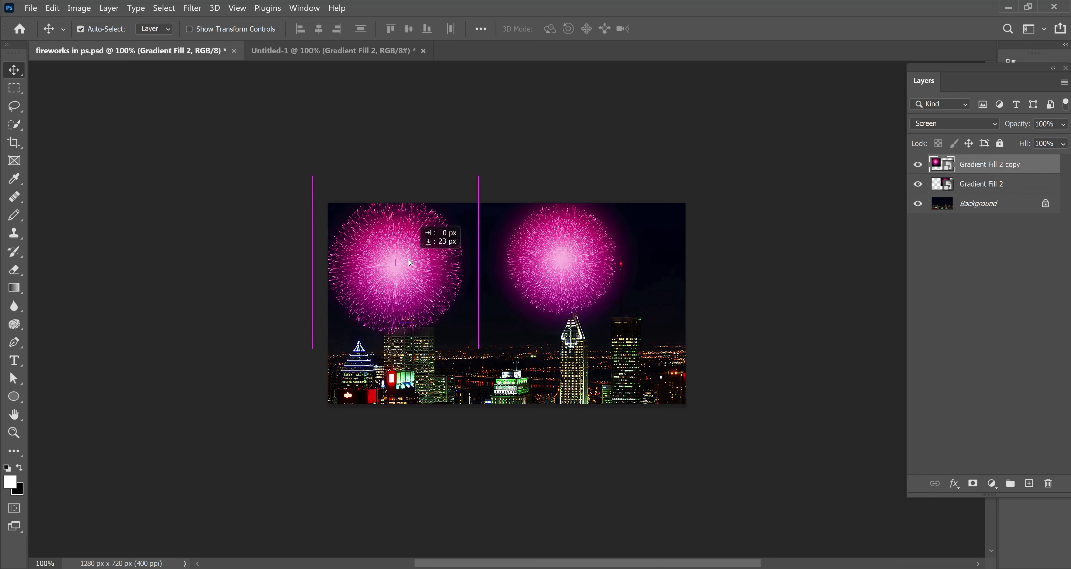
{"action": "left_click_drag", "start_coordinate": [560, 270], "coordinate": [546, 271]}
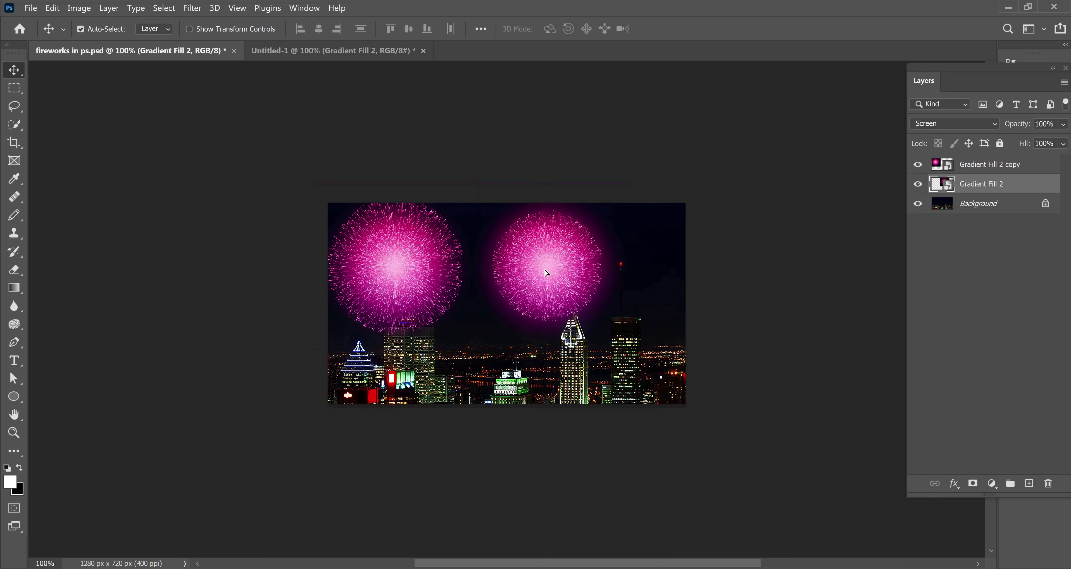
- Inside the firework smart object, change the gradient fill to an Oranges preset
{"action": "double_click", "coordinate": [942, 184]}
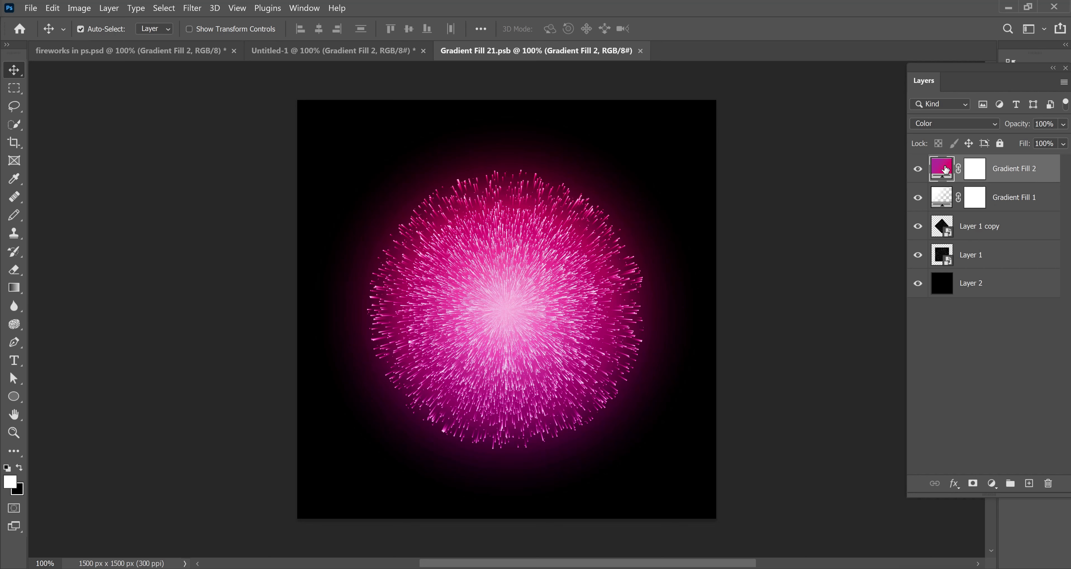
{"action": "double_click", "coordinate": [945, 169]}
{"action": "left_click", "coordinate": [978, 143]}
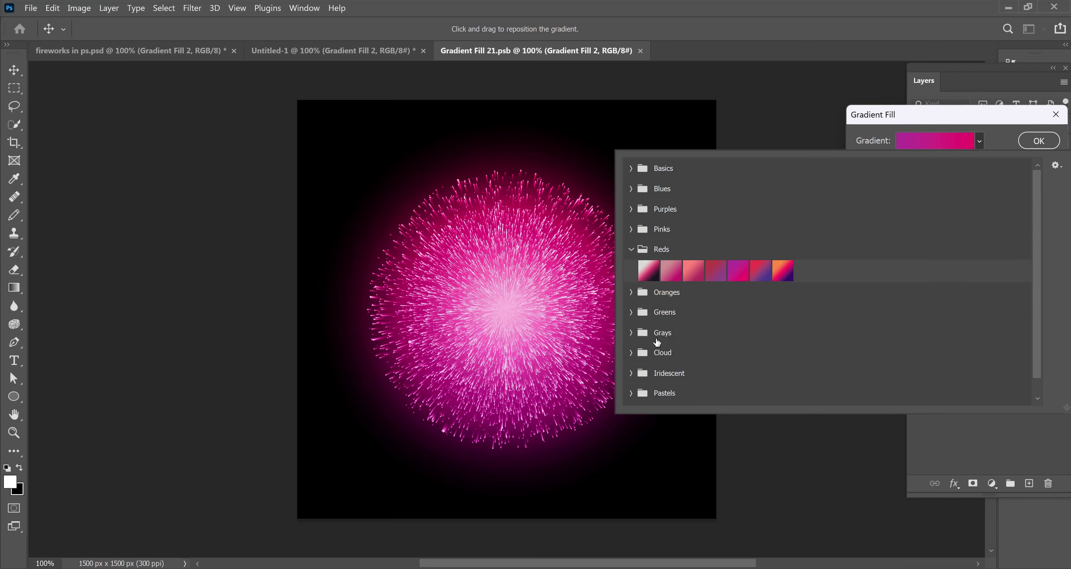
{"action": "scroll", "coordinate": [676, 344], "scroll_direction": "down", "scroll_amount": 1}
{"action": "scroll", "coordinate": [664, 310], "scroll_direction": "down", "scroll_amount": 1}
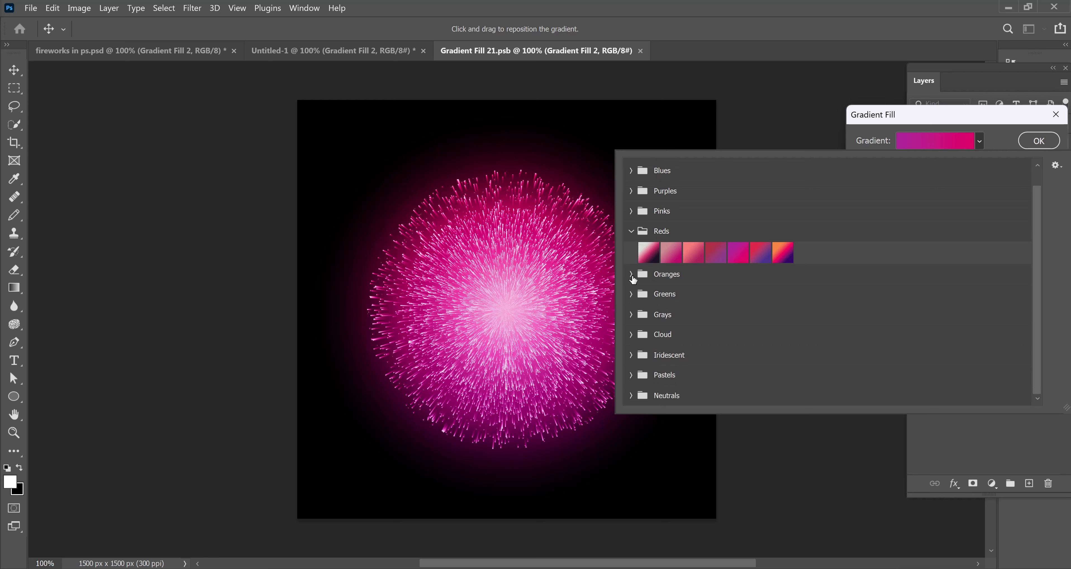
{"action": "left_click", "coordinate": [631, 275]}
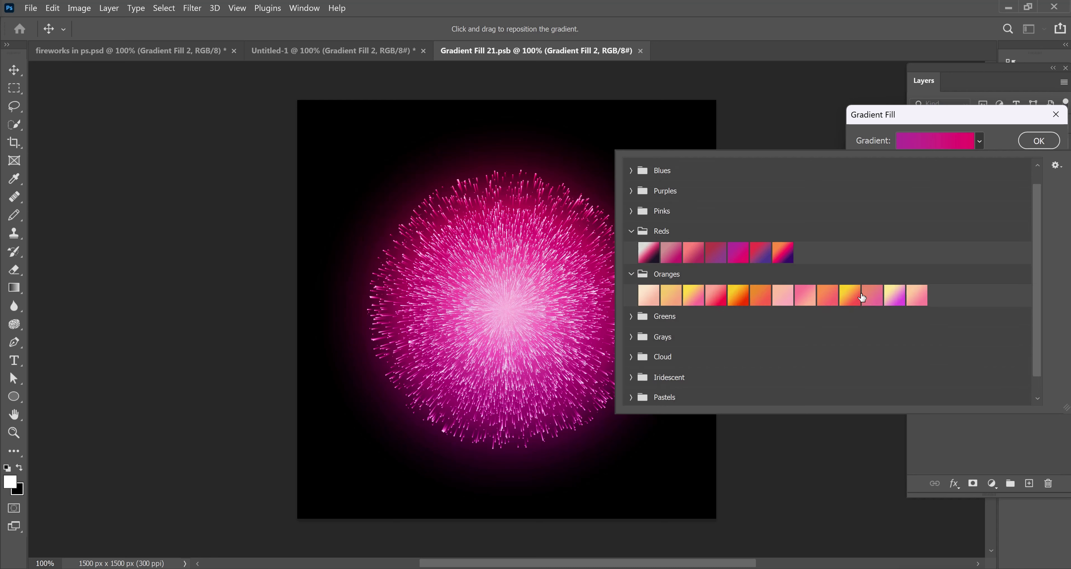
{"action": "left_click", "coordinate": [848, 295]}
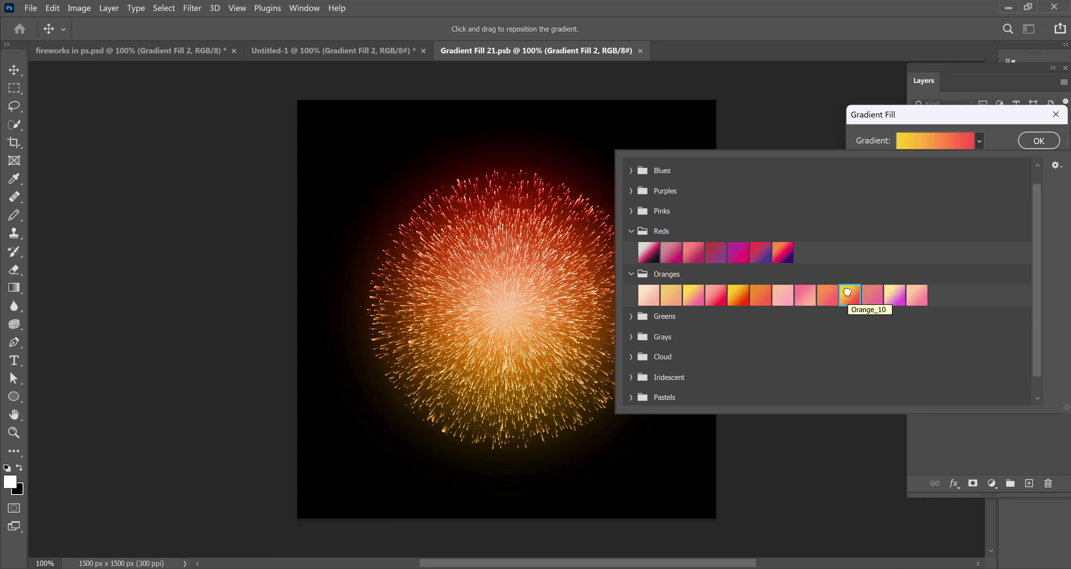
{"action": "left_click", "coordinate": [1042, 142]}
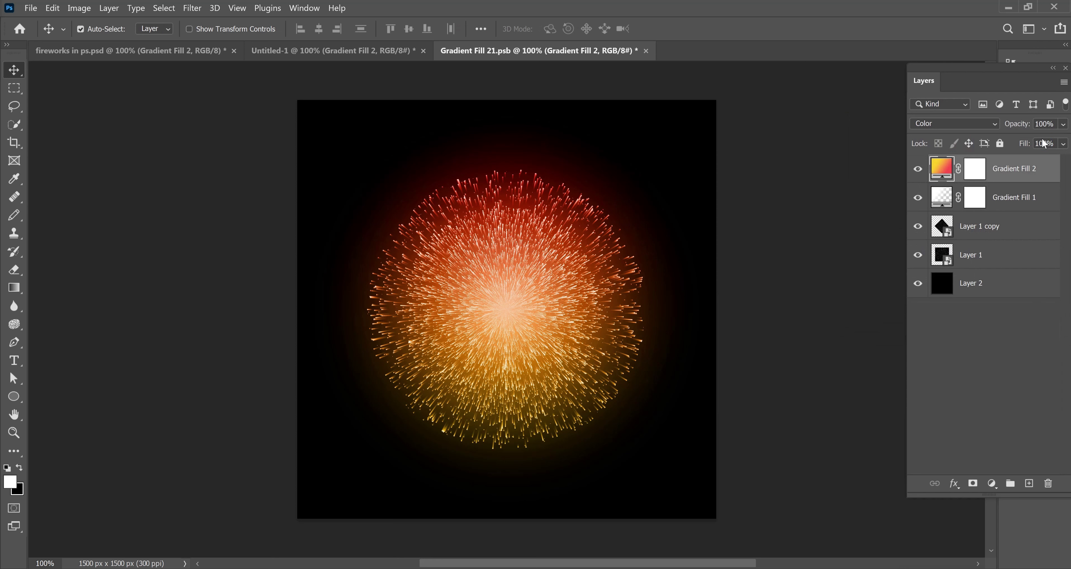
- Switch the orange gradient fill to Radial style
{"action": "double_click", "coordinate": [951, 172]}
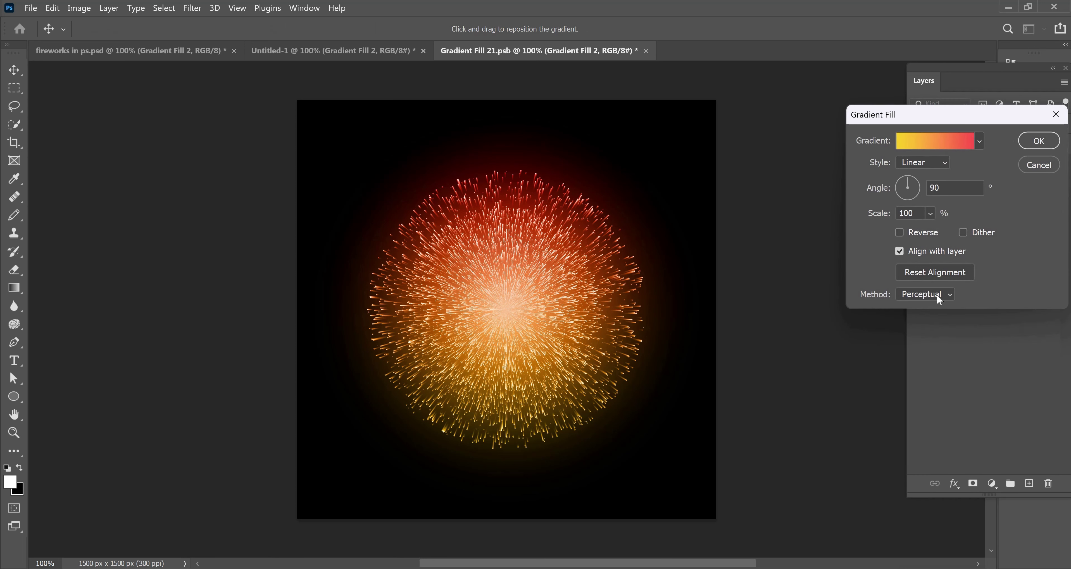
{"action": "left_click", "coordinate": [943, 167]}
{"action": "left_click", "coordinate": [935, 180]}
{"action": "left_click", "coordinate": [1039, 141]}
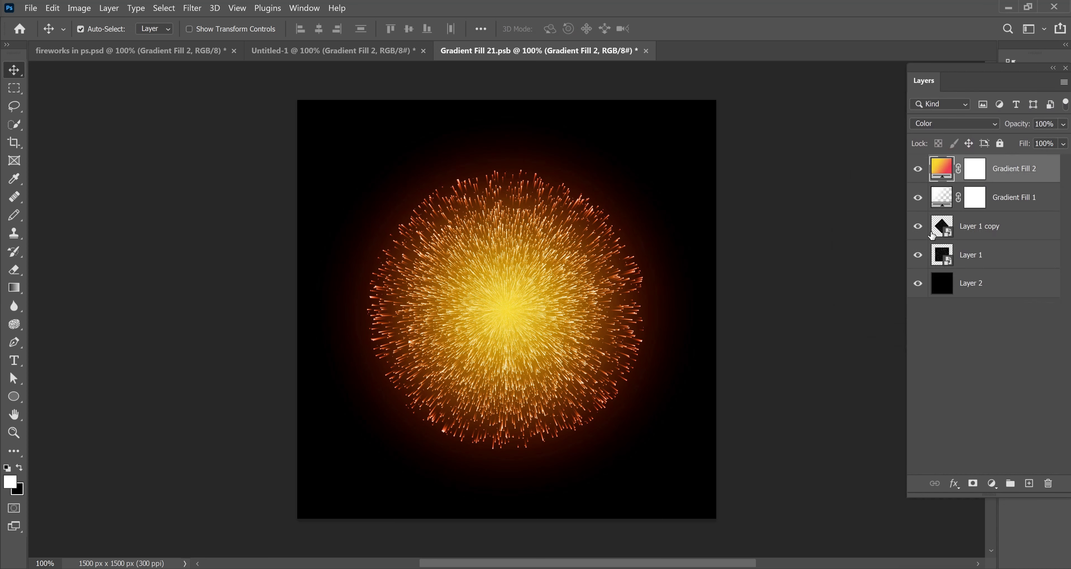
- Scale the outer Layer 1 burst up to about 114%
{"action": "left_click", "coordinate": [980, 262]}
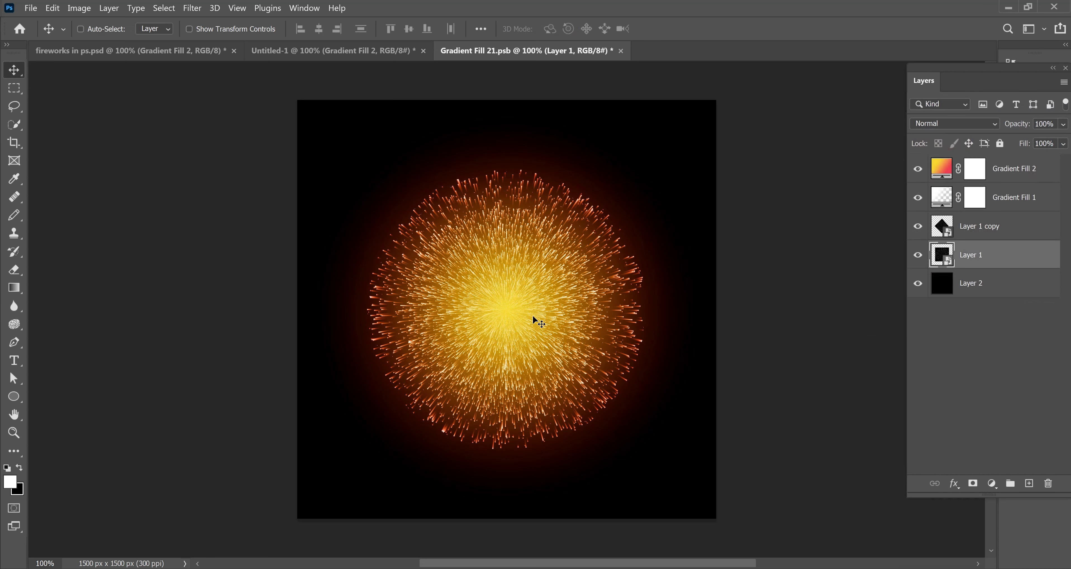
{"action": "key", "text": "ctrl+t"}
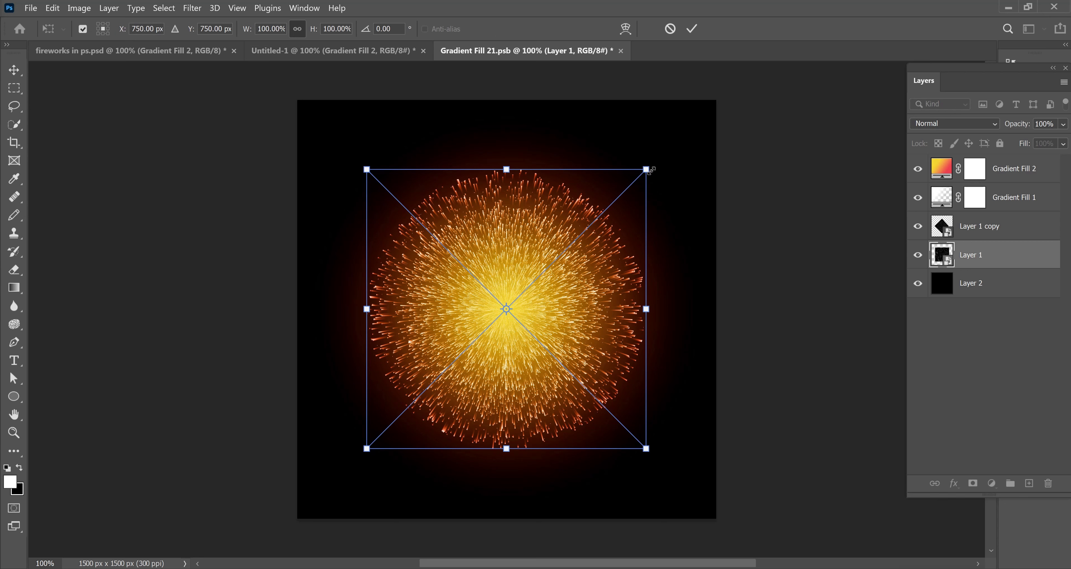
{"action": "left_click_drag", "start_coordinate": [651, 170], "coordinate": [679, 149]}
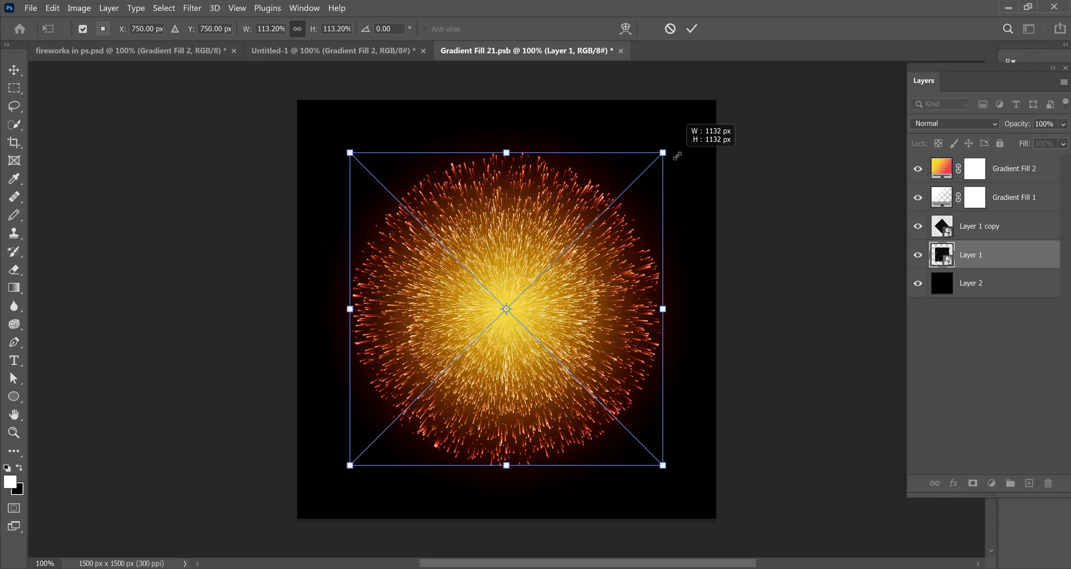
- Shrink the rotated Layer 1 copy burst to 72.54%
{"action": "left_click", "coordinate": [976, 231]}
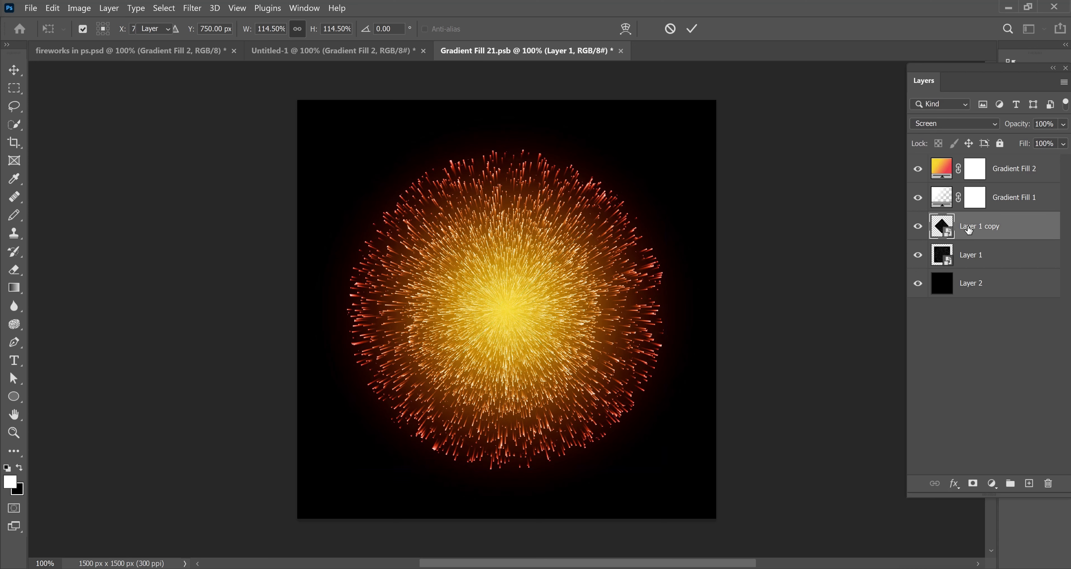
{"action": "key", "text": "ctrl+t"}
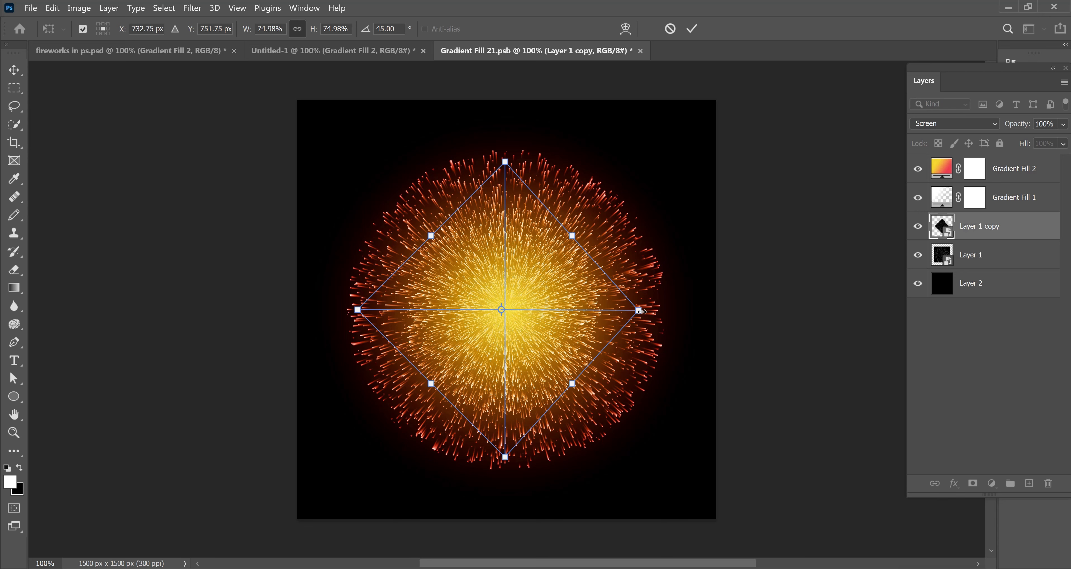
{"action": "left_click_drag", "start_coordinate": [640, 311], "coordinate": [635, 310]}
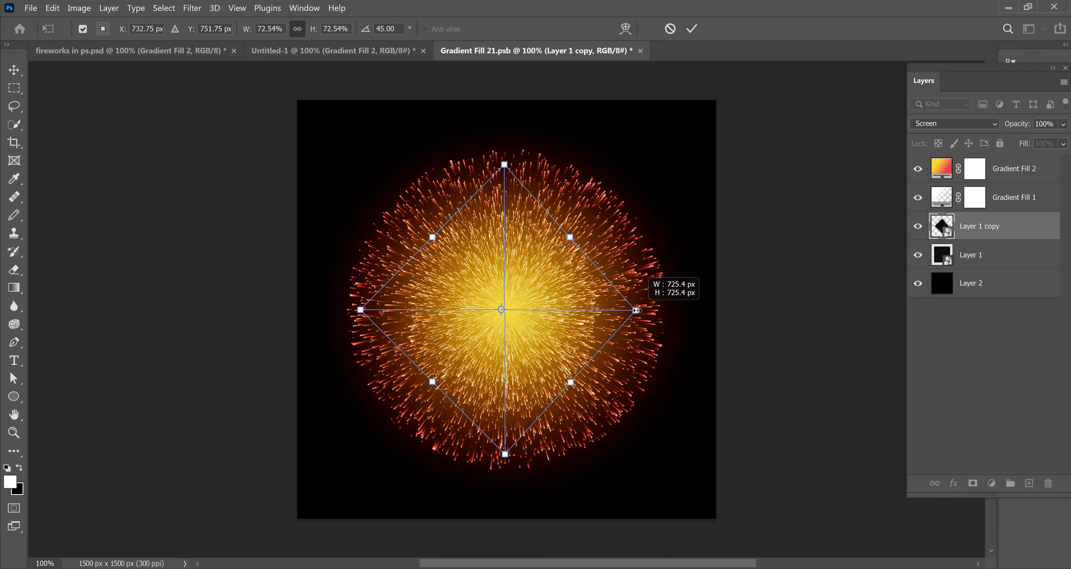
{"action": "left_click", "coordinate": [14, 69]}
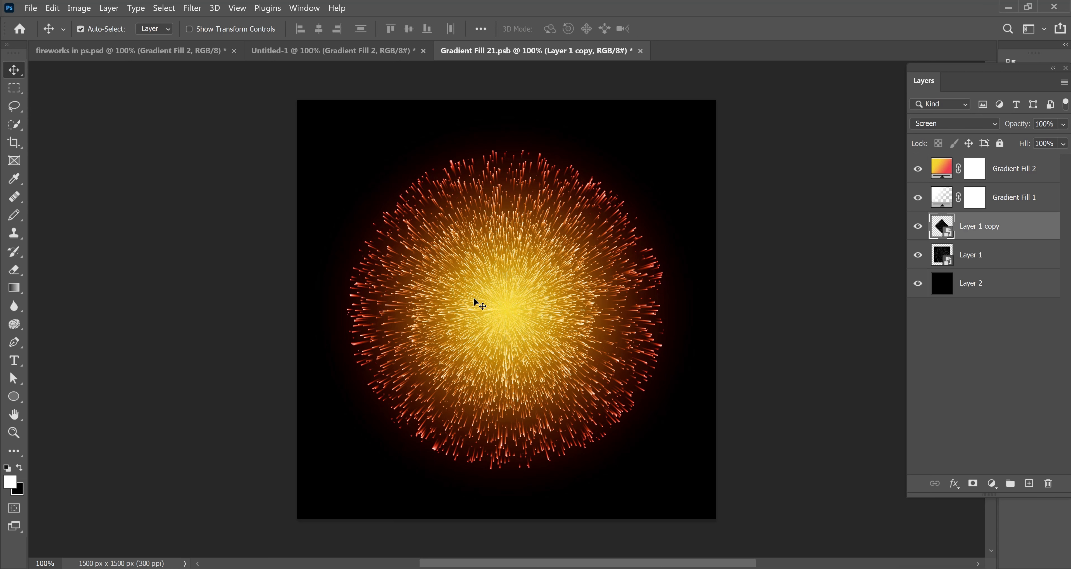
{"action": "left_click_drag", "start_coordinate": [474, 298], "coordinate": [479, 298]}
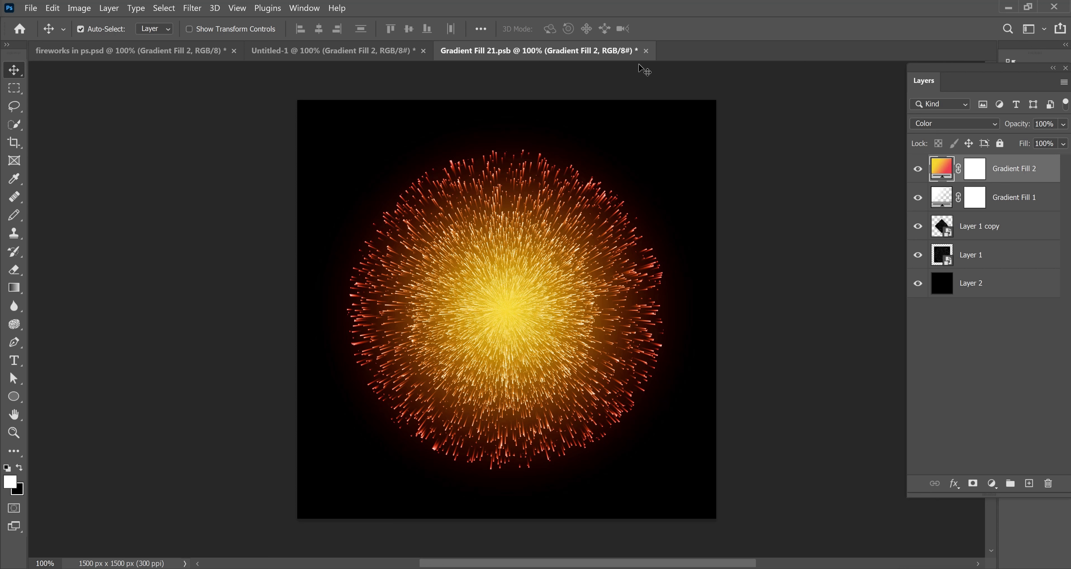
- Save the orange firework into the composite and move it further left
{"action": "left_click", "coordinate": [649, 51]}
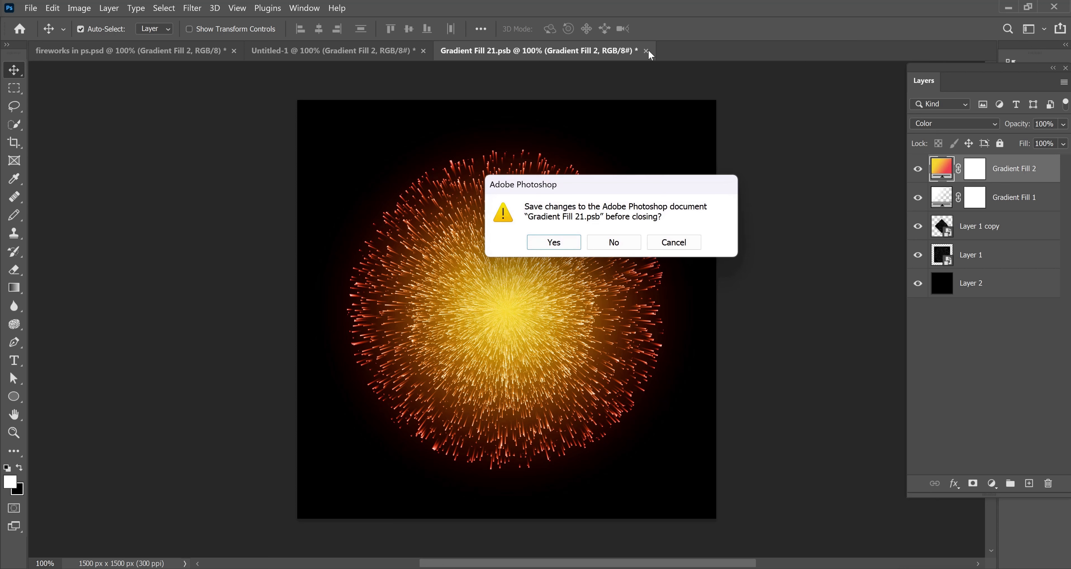
{"action": "left_click", "coordinate": [562, 243]}
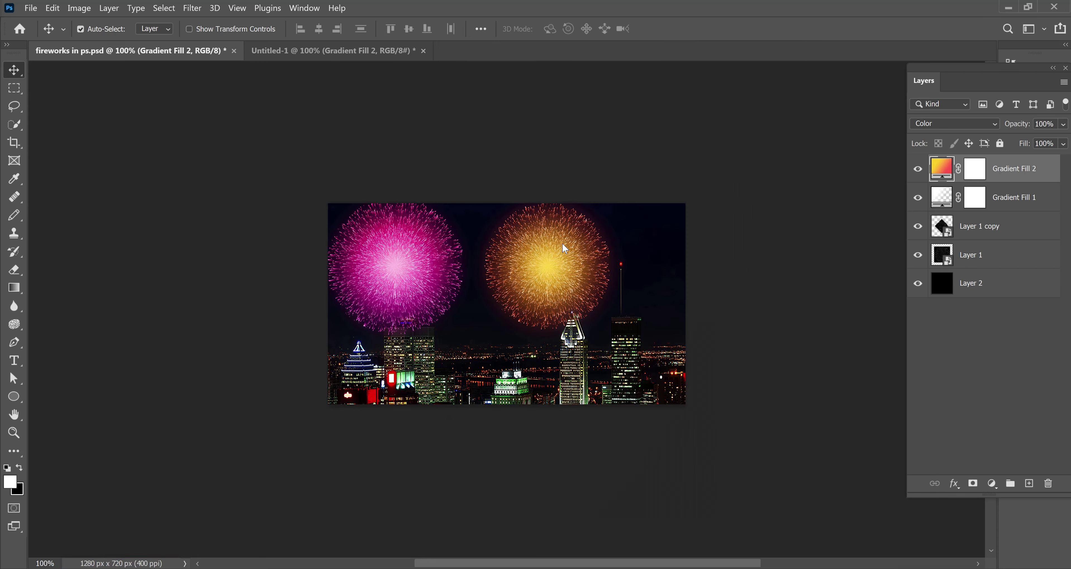
{"action": "left_click_drag", "start_coordinate": [551, 261], "coordinate": [545, 262]}
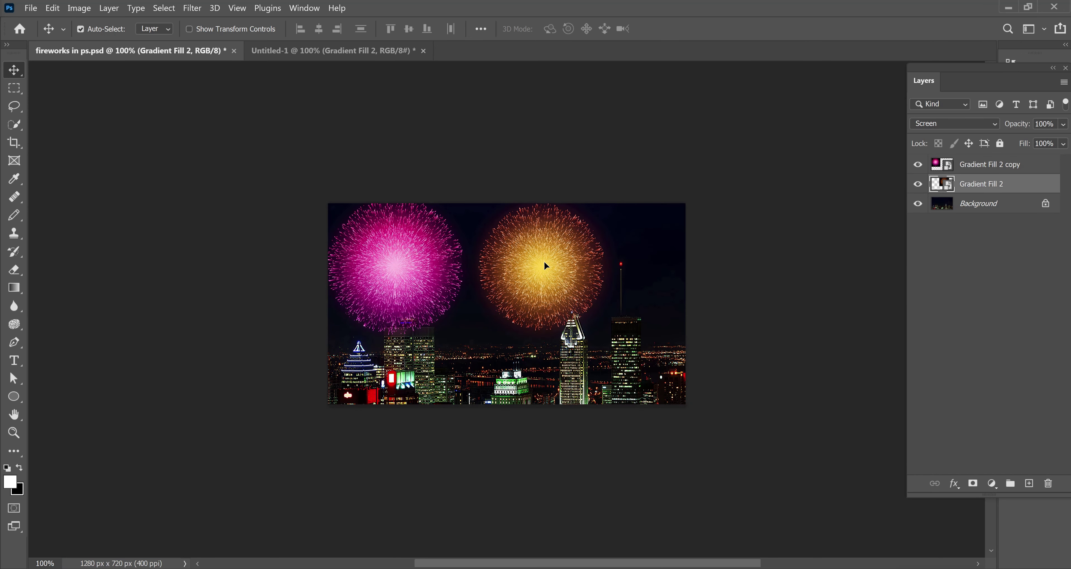
- Move the pink firework right and scale it down to about 23.20%
{"action": "left_click_drag", "start_coordinate": [423, 256], "coordinate": [428, 258]}
{"action": "key", "text": "ctrl+t"}
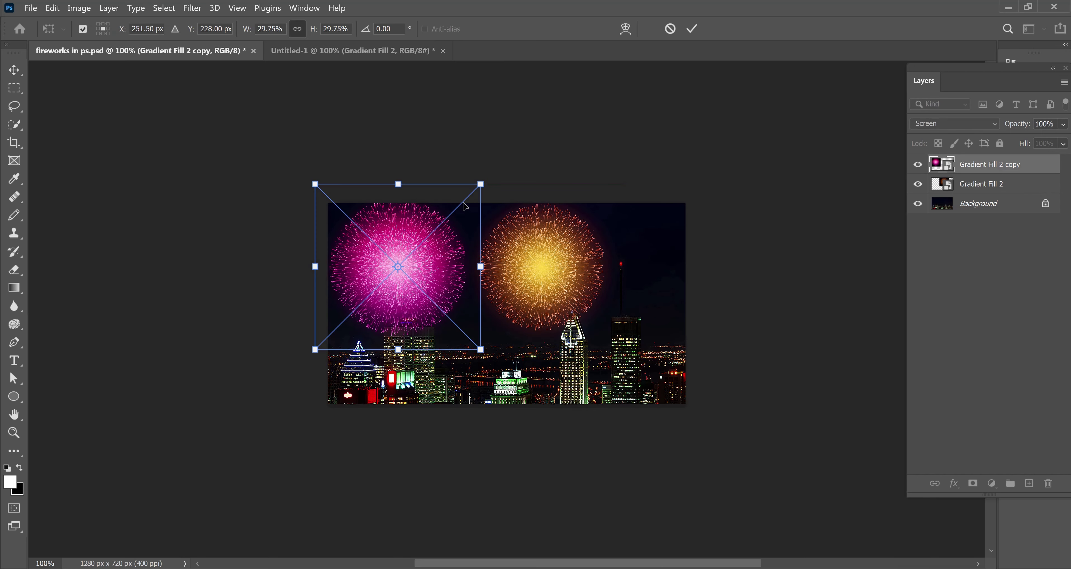
{"action": "left_click_drag", "start_coordinate": [478, 184], "coordinate": [451, 215]}
{"action": "key", "text": "Return"}
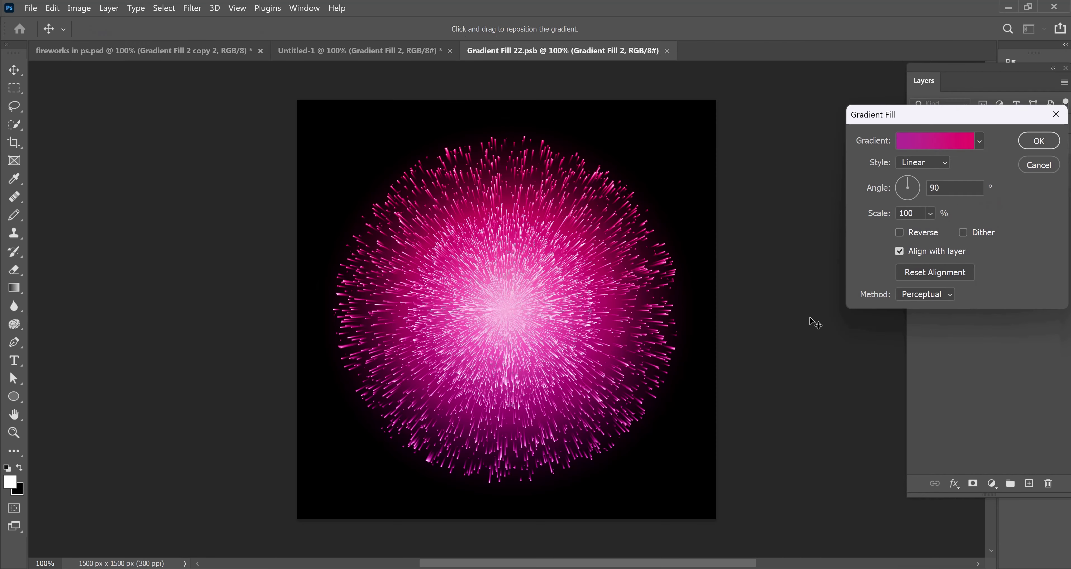
- Change the firework's gradient fill to a green-yellow Greens preset
{"action": "left_click", "coordinate": [979, 141]}
{"action": "left_click", "coordinate": [739, 257]}
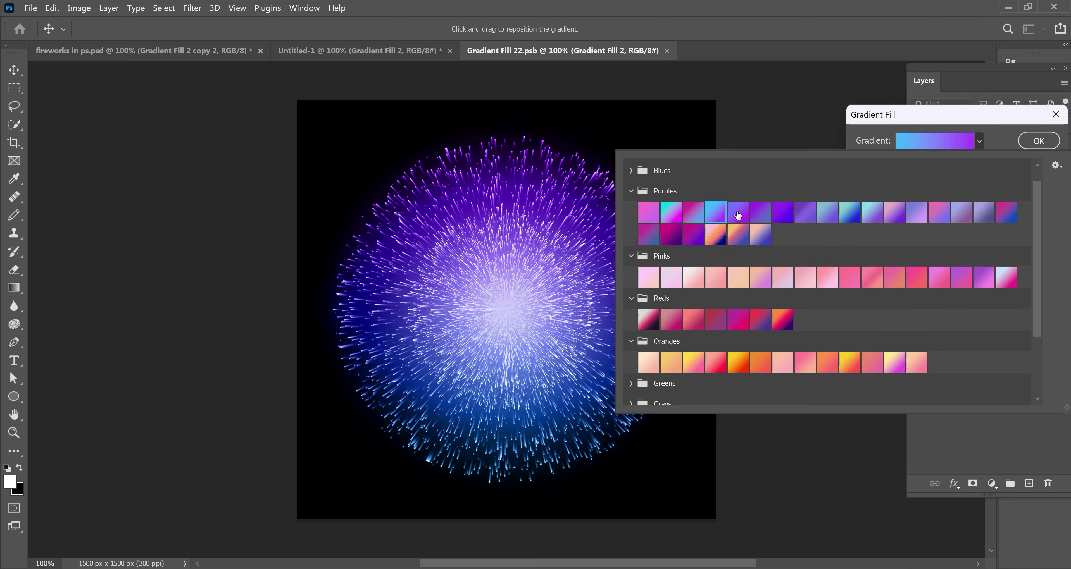
{"action": "left_click", "coordinate": [716, 321]}
{"action": "left_click", "coordinate": [715, 279]}
{"action": "left_click", "coordinate": [850, 256]}
{"action": "left_click", "coordinate": [631, 169]}
{"action": "scroll", "coordinate": [828, 283], "scroll_direction": "down", "scroll_amount": 5}
{"action": "left_click", "coordinate": [718, 311]}
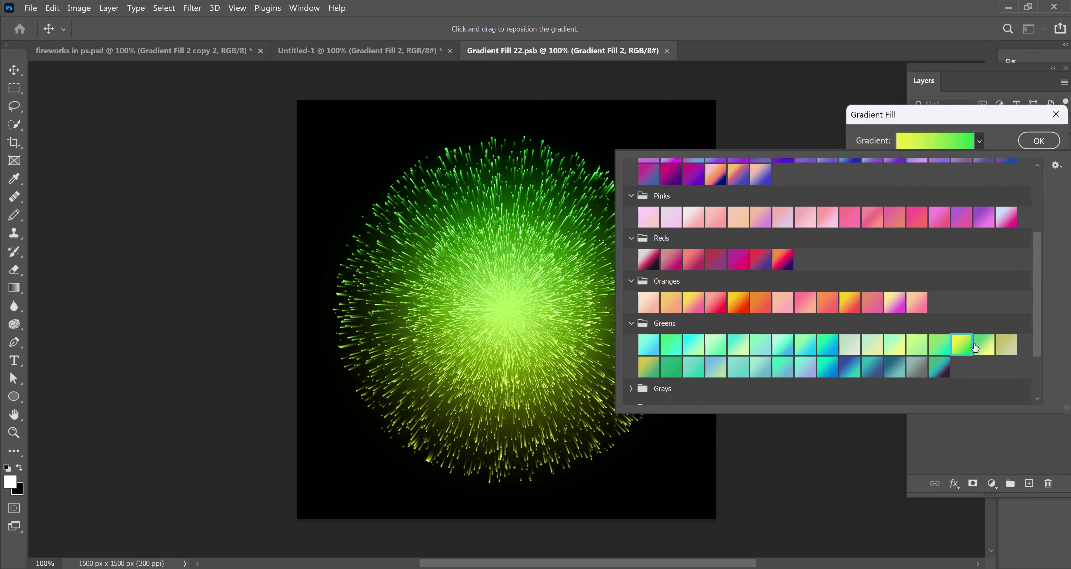
{"action": "left_click", "coordinate": [931, 188]}
{"action": "left_click", "coordinate": [926, 293]}
{"action": "left_click", "coordinate": [1025, 136]}
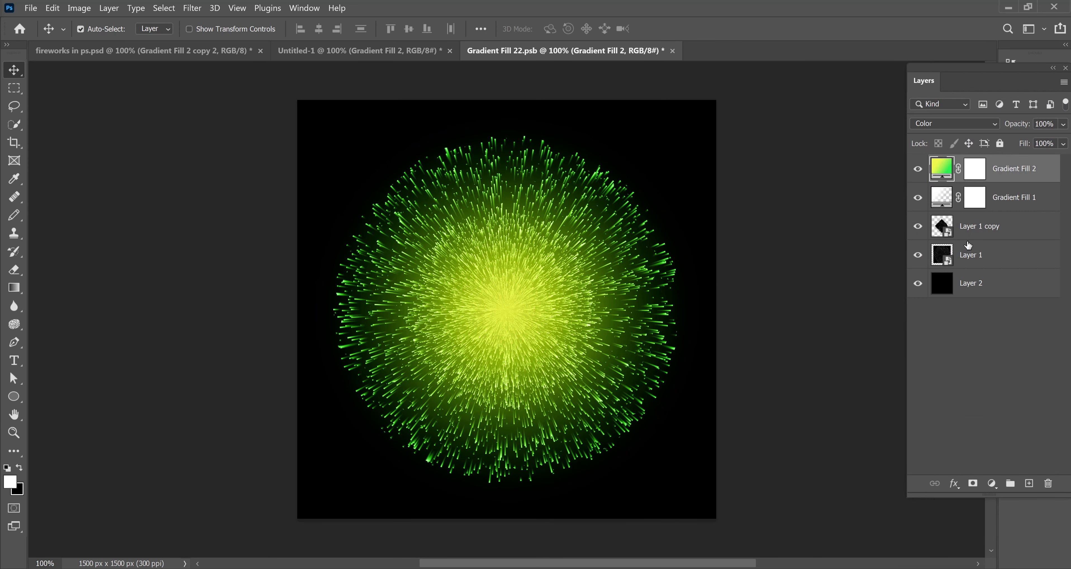
- Scale the Layer 1 spark burst up about 135%, then close and save the smart object
{"action": "left_click", "coordinate": [971, 255]}
{"action": "key", "text": "ctrl+t"}
{"action": "left_click_drag", "start_coordinate": [682, 137], "coordinate": [702, 122]}
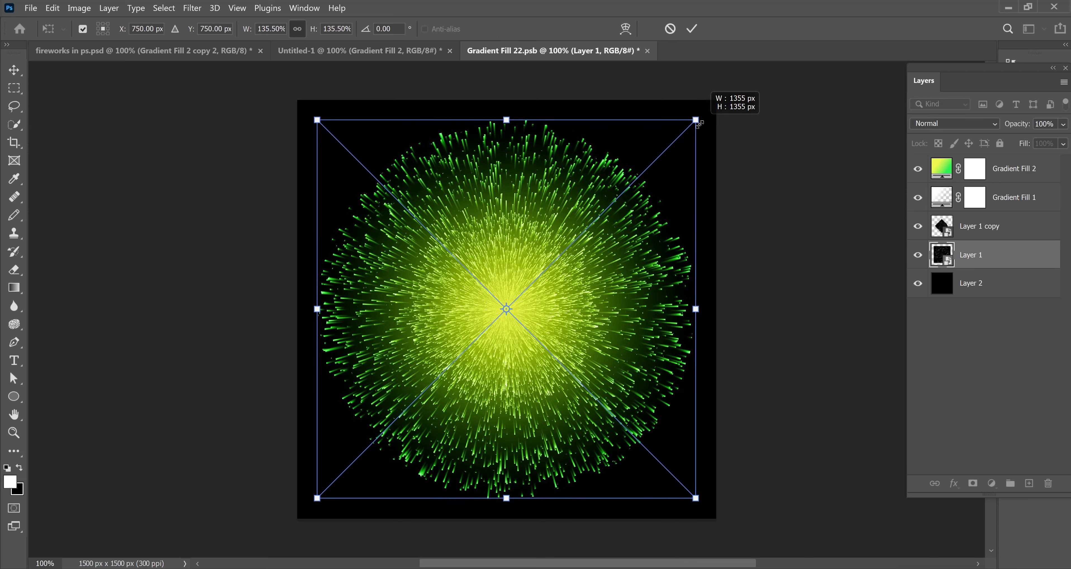
{"action": "key", "text": "Return"}
{"action": "left_click", "coordinate": [648, 50]}
{"action": "left_click", "coordinate": [560, 245]}
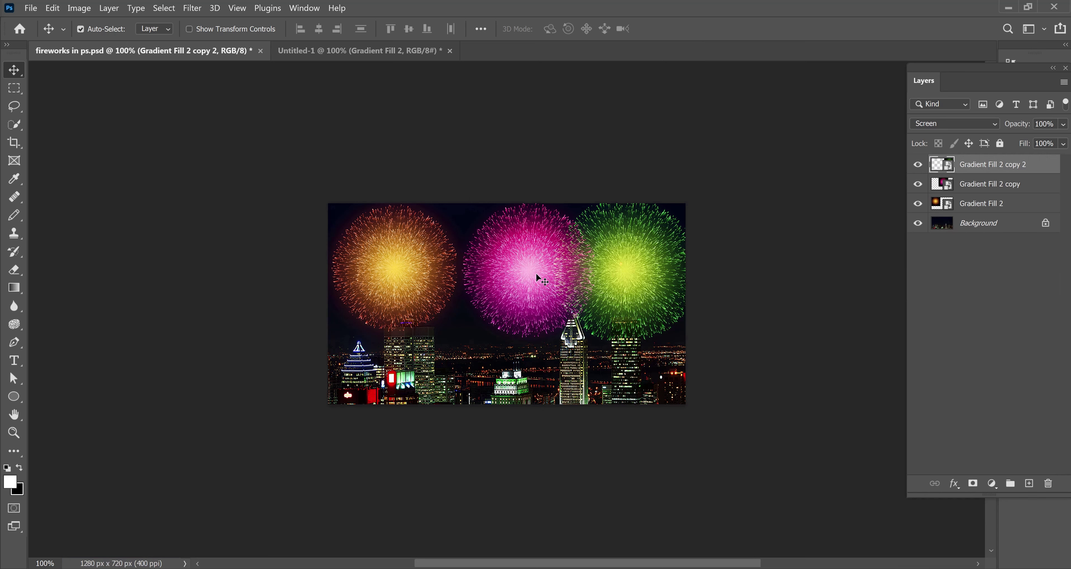
- Move the pink firework to the centre, between the other two bursts
{"action": "left_click_drag", "start_coordinate": [539, 274], "coordinate": [550, 246]}
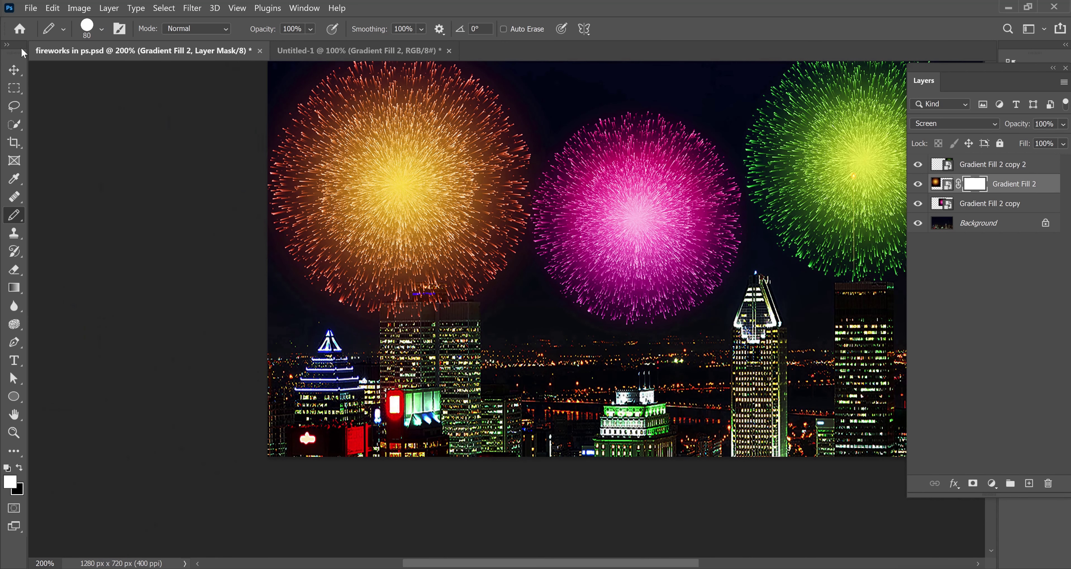